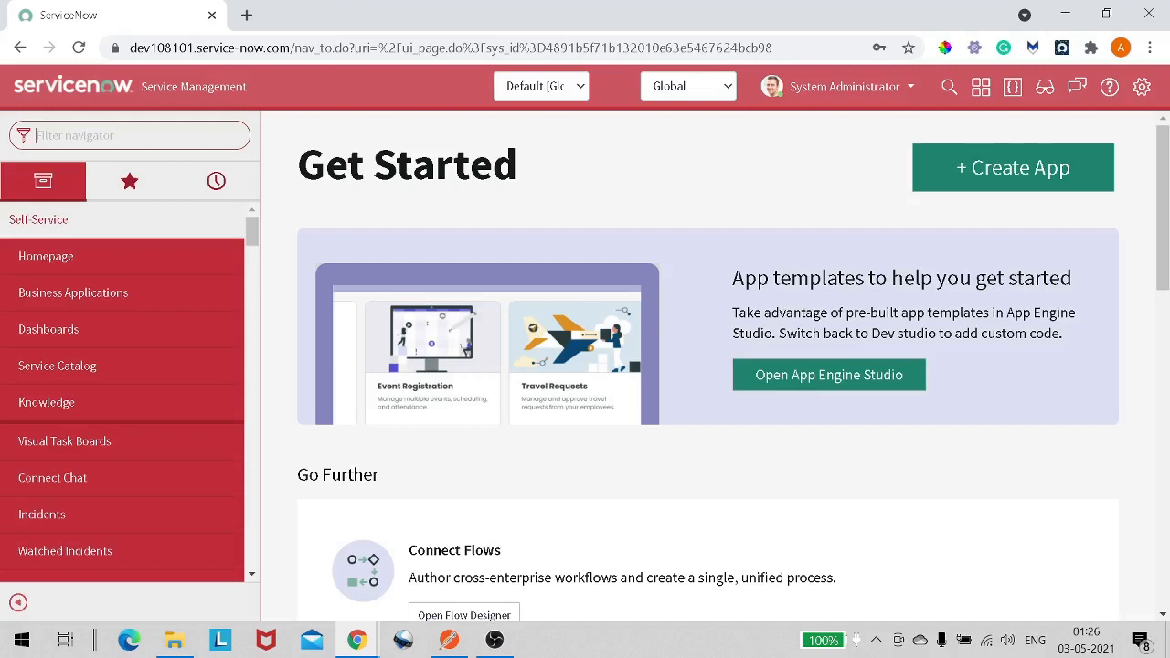
- Filter the navigator for web service and open Create New under System Web Services inbound
type("webs")
key("BackSpace")
type("se")
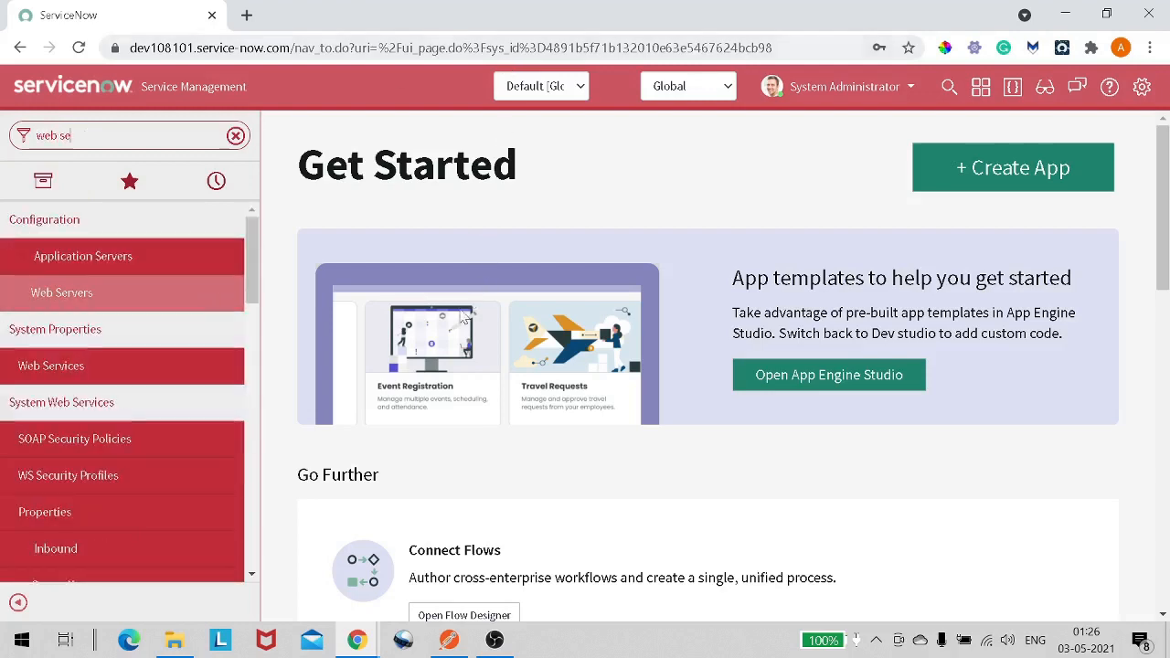
type("rvice")
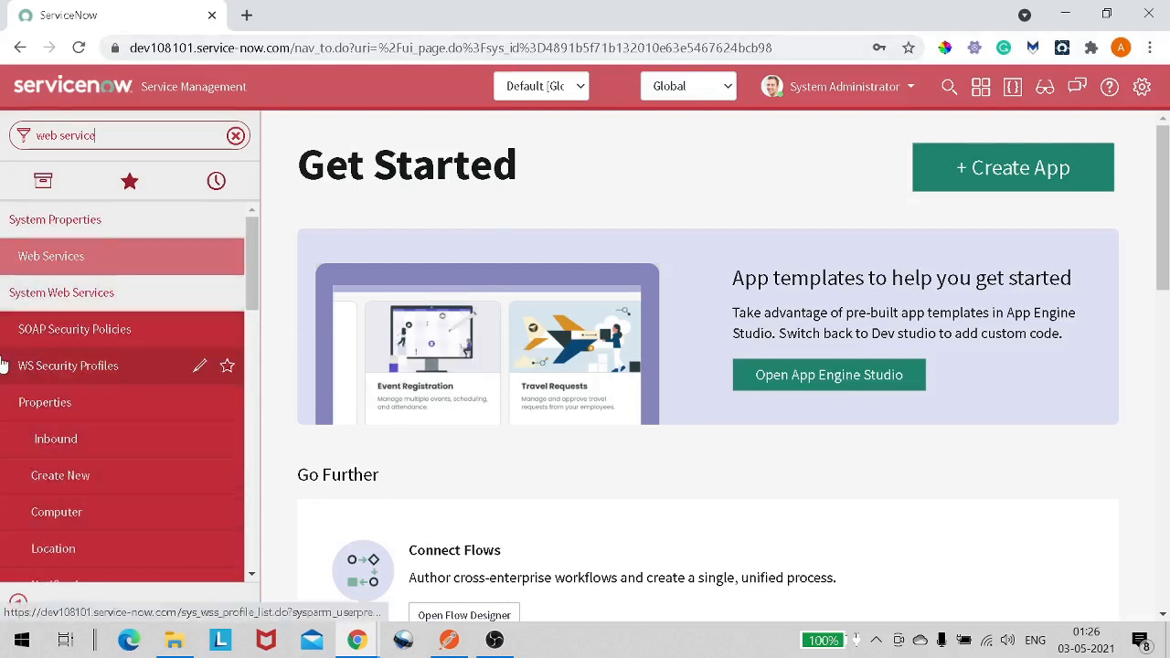
left_click(147, 293)
left_click(147, 292)
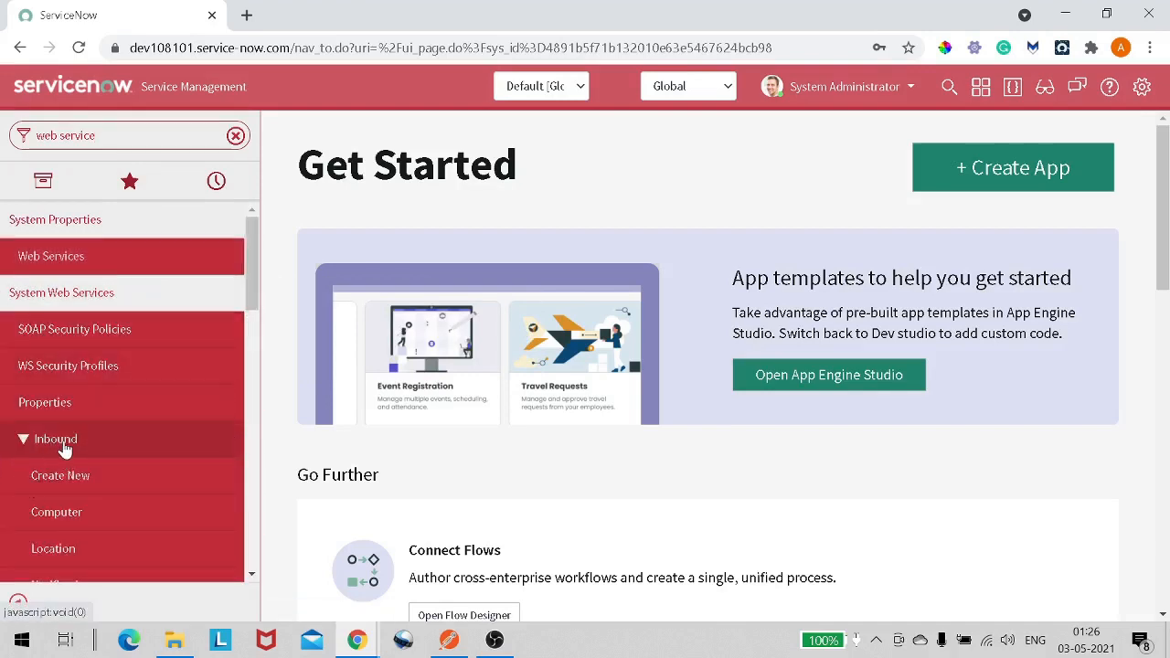
scroll(66, 450, "down", 1)
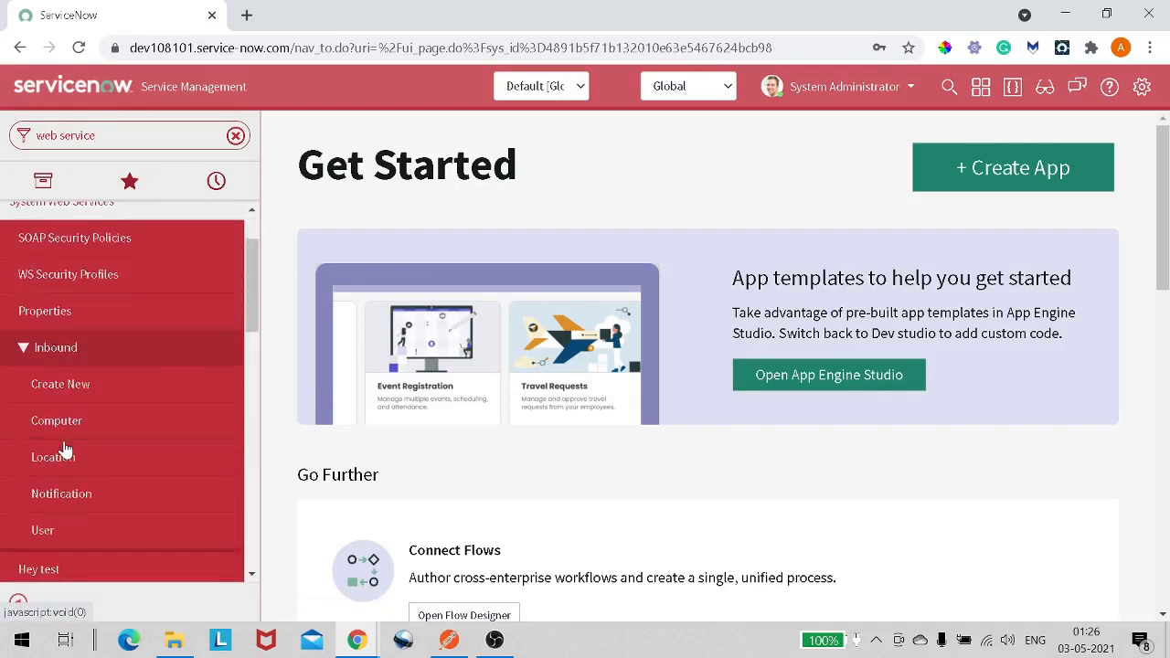
left_click(96, 386)
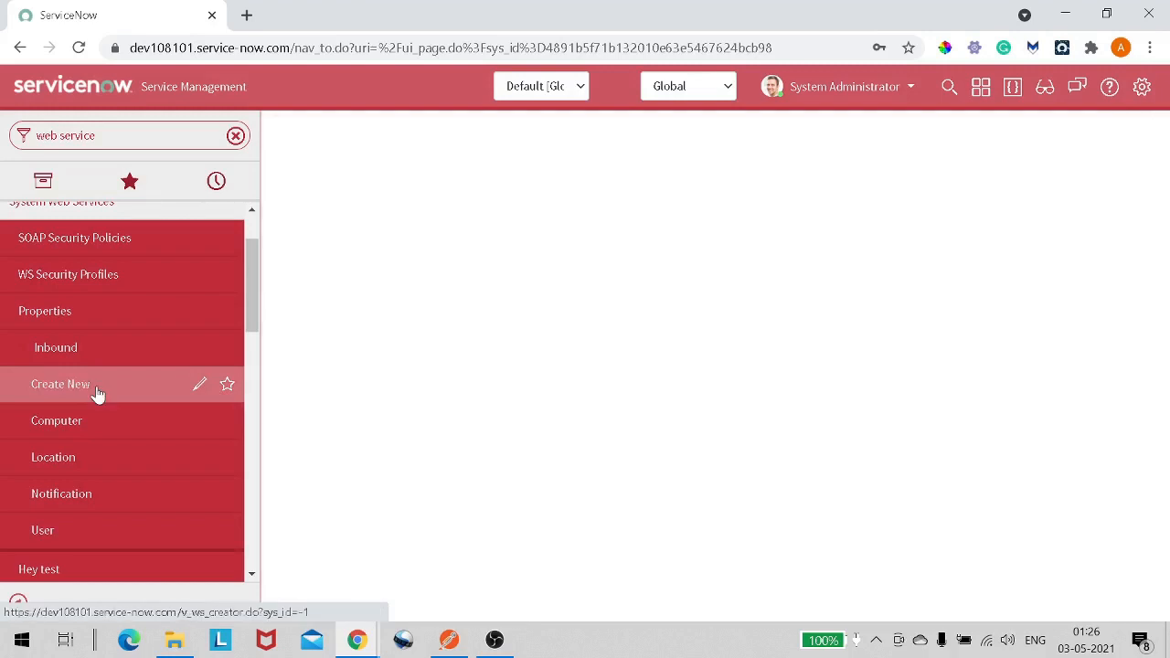
- Clear the navigator filter and set the new web service's label to SNIncidentInbound
left_click(235, 136)
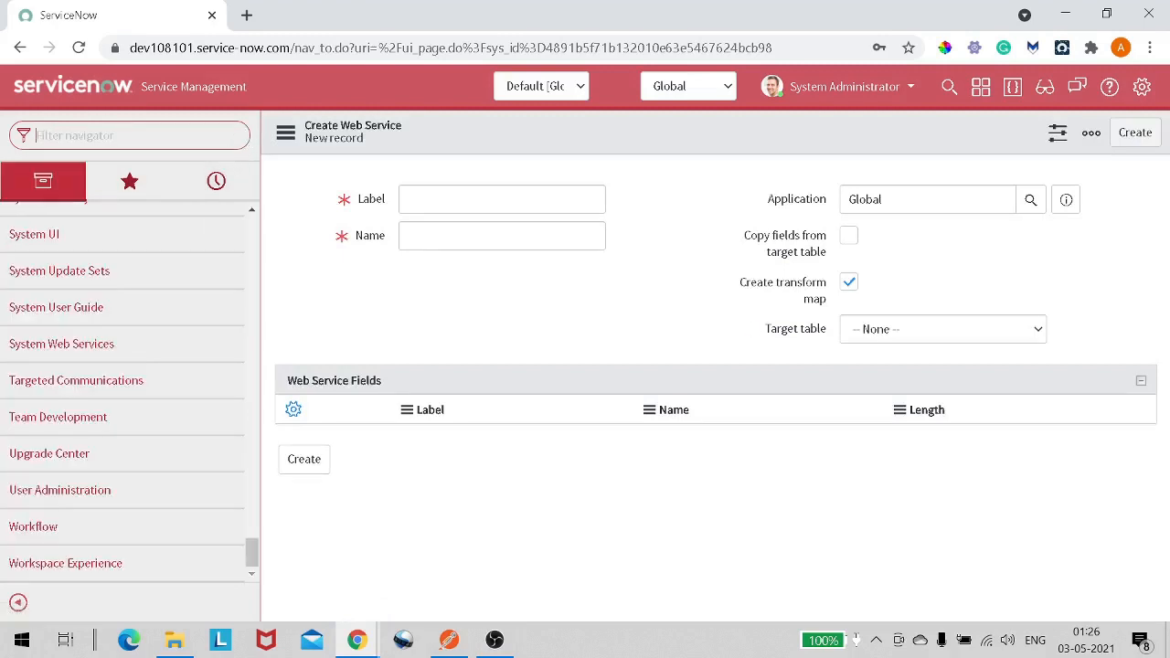
left_click(501, 200)
type("incident")
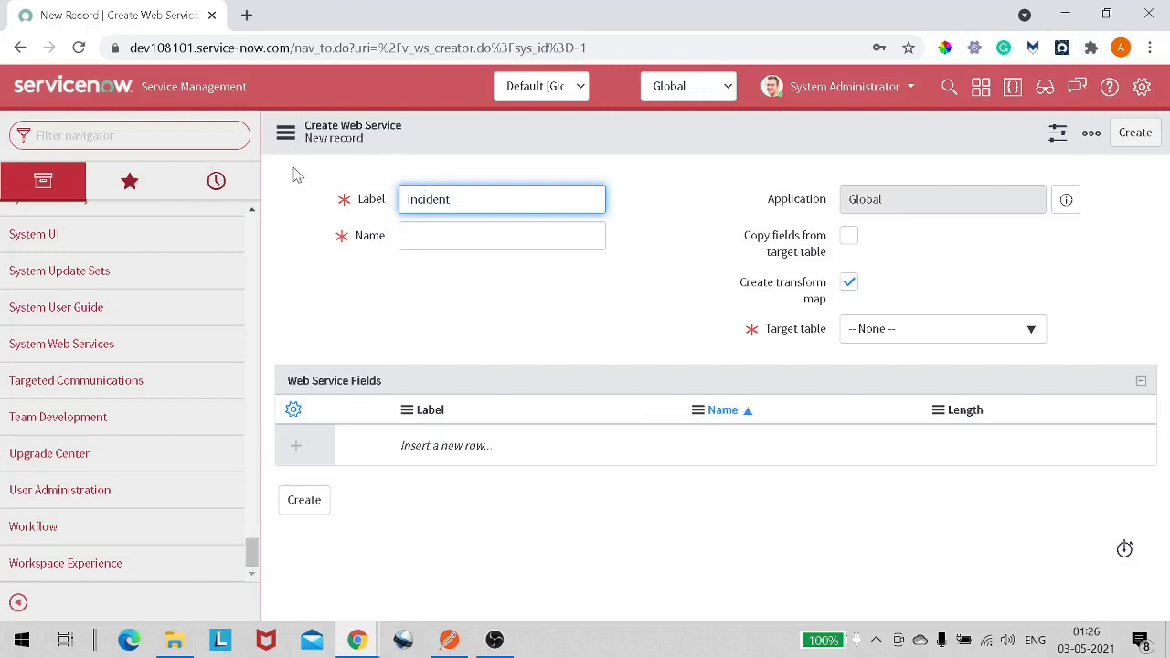
key("ctrl+a")
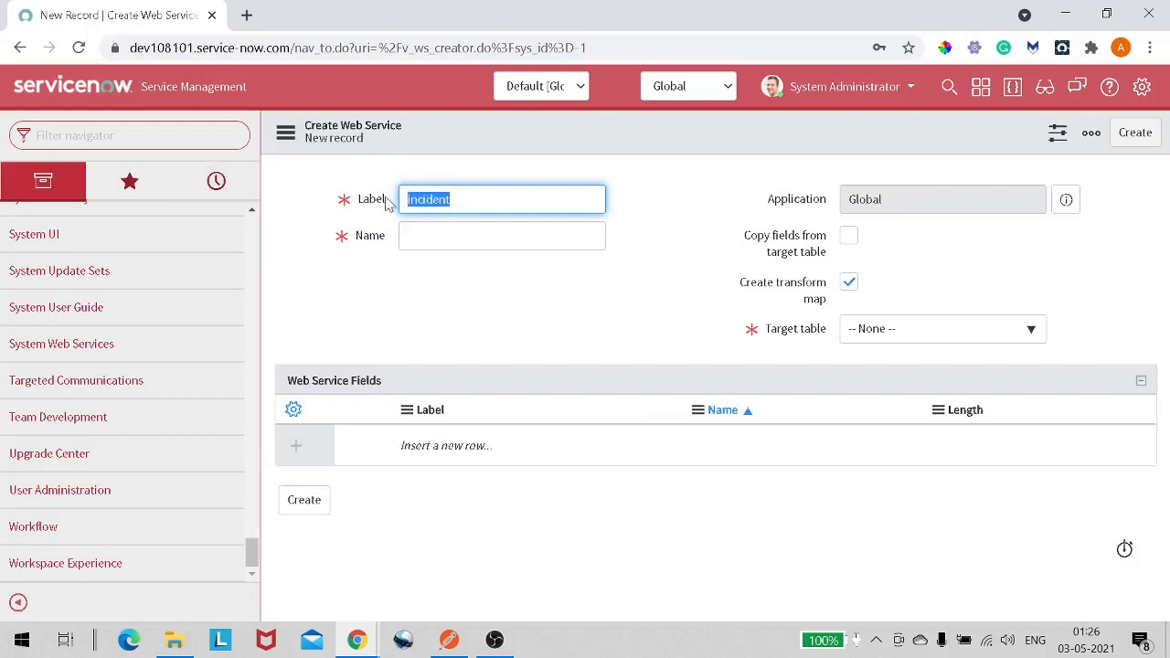
key("BackSpace")
type("SN")
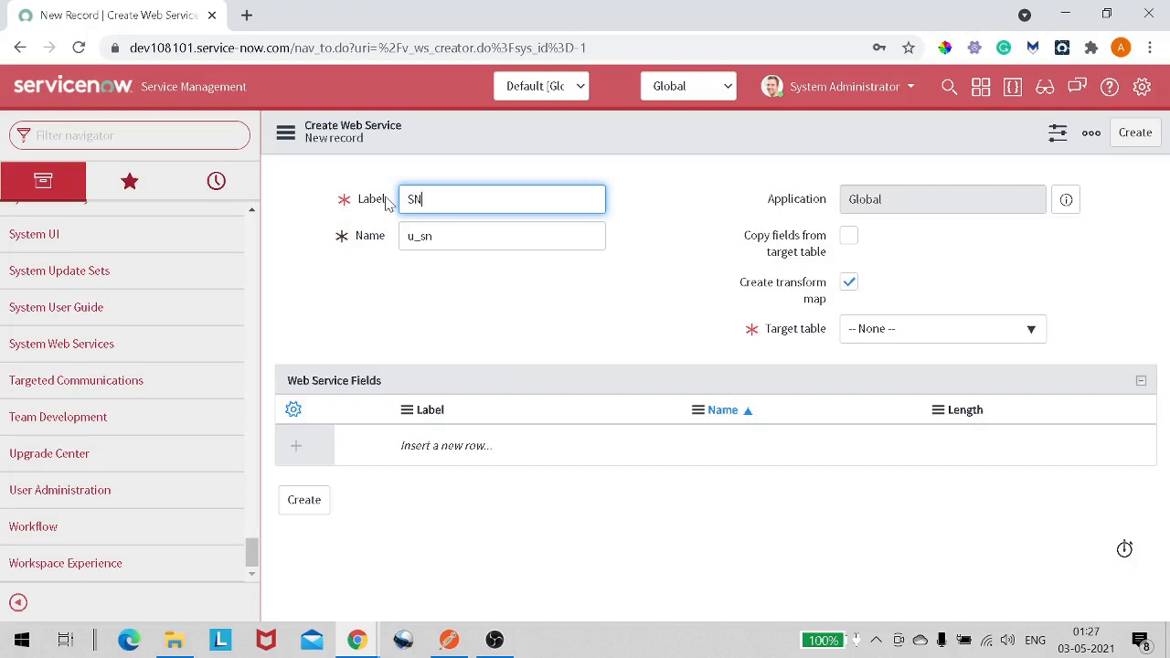
type("IncidentInbound")
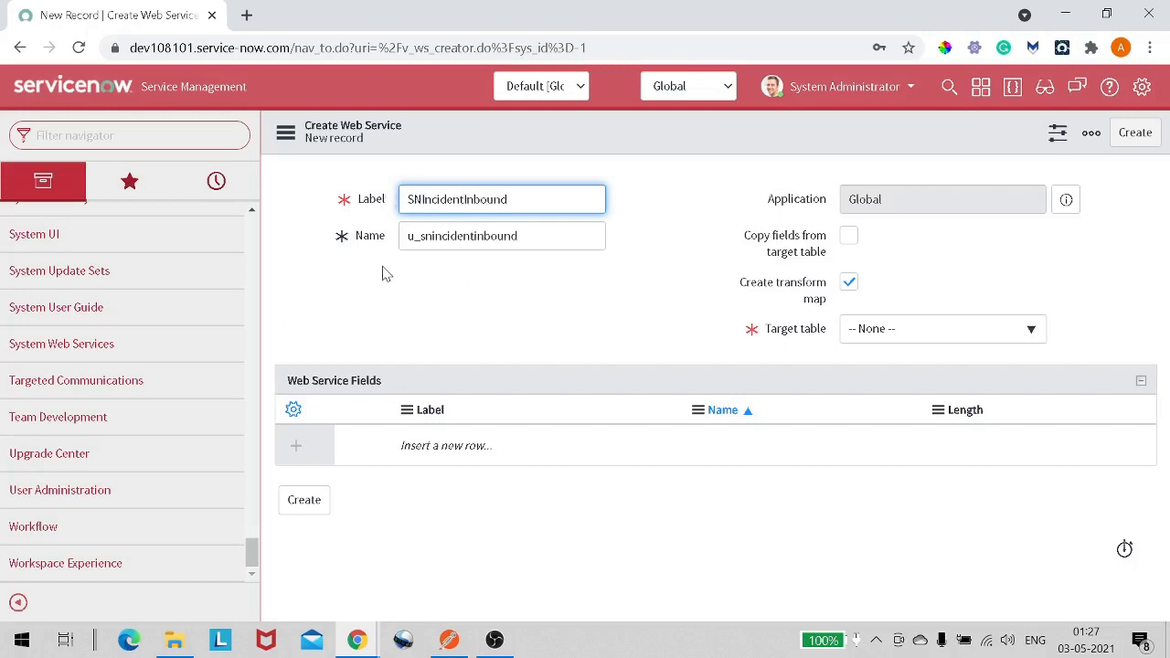
key("Tab")
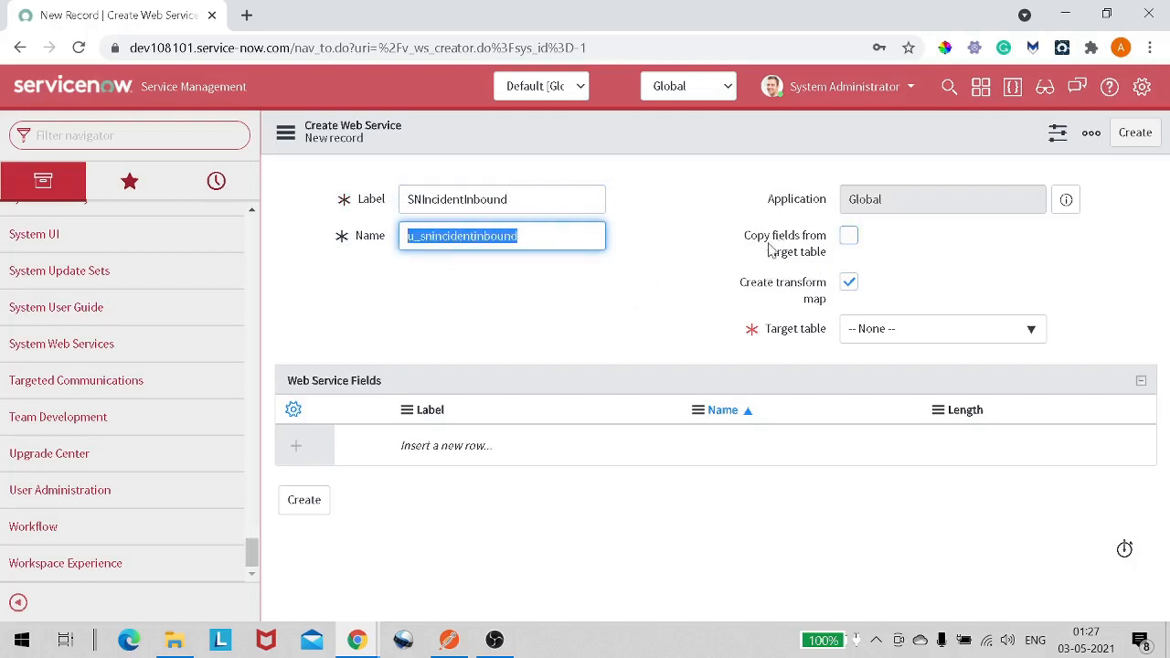
- Set the target table to Incident [incident] and create the web service
mouse_move(774, 254)
left_click(878, 338)
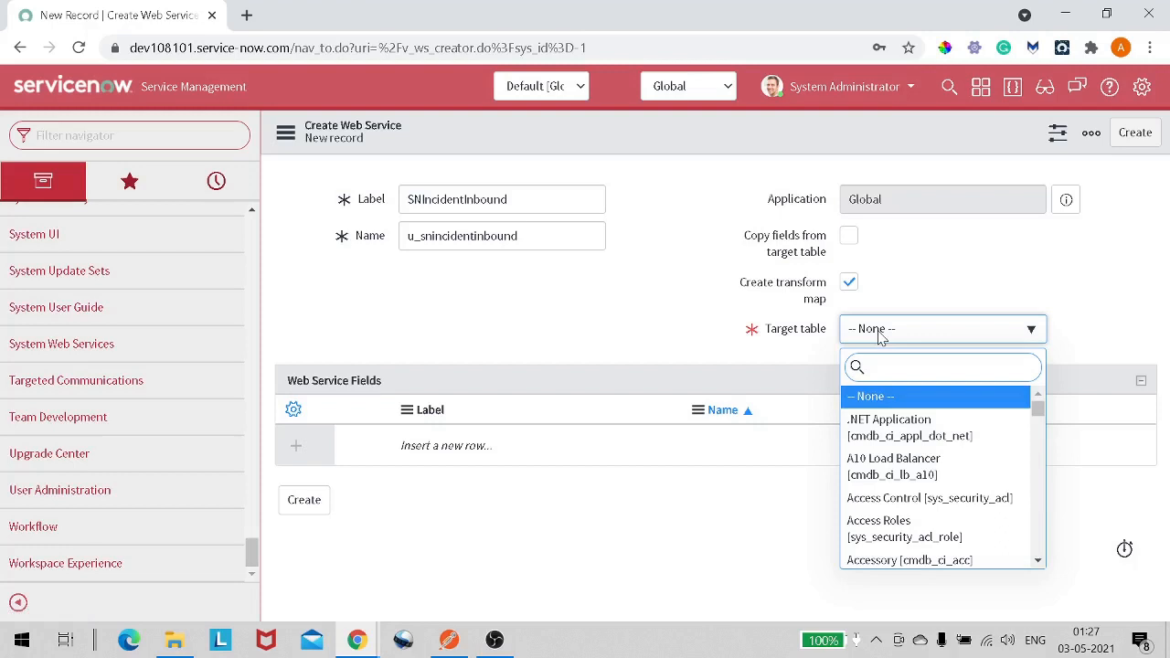
type("incident")
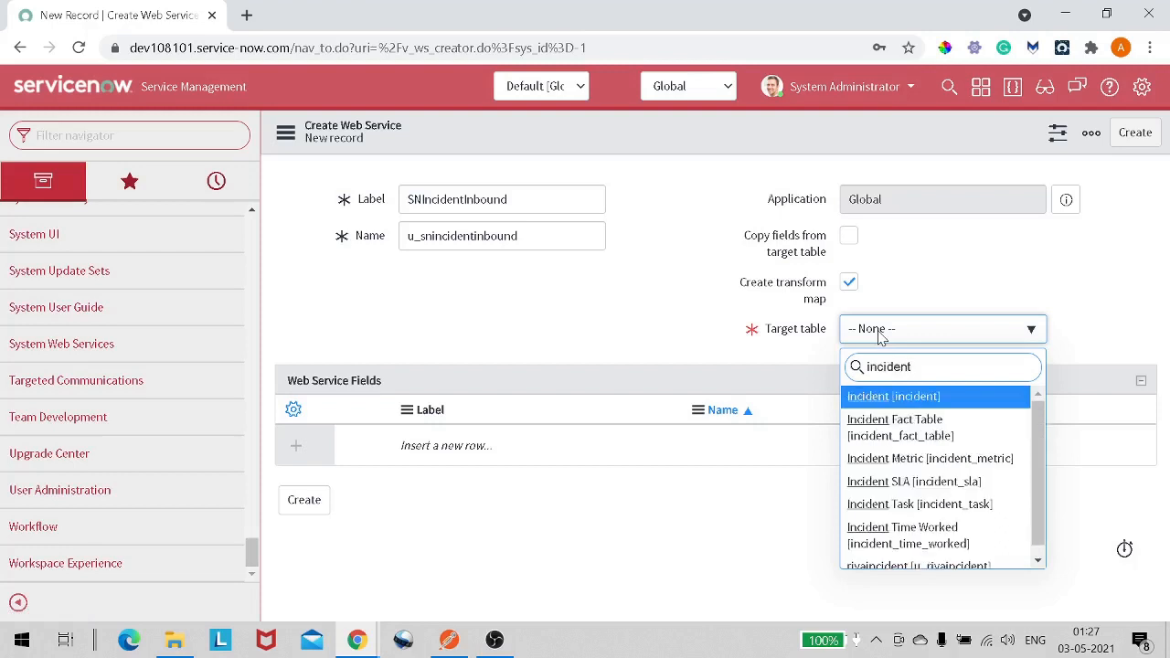
left_click(880, 397)
right_click(606, 144)
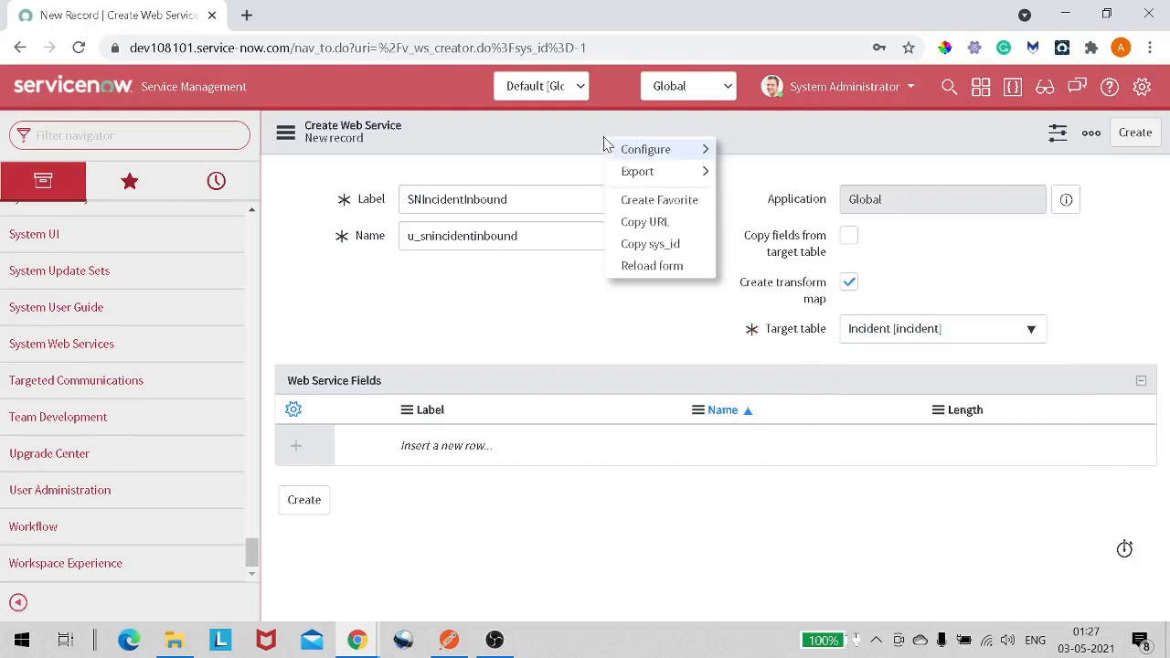
mouse_move(613, 151)
left_click(540, 130)
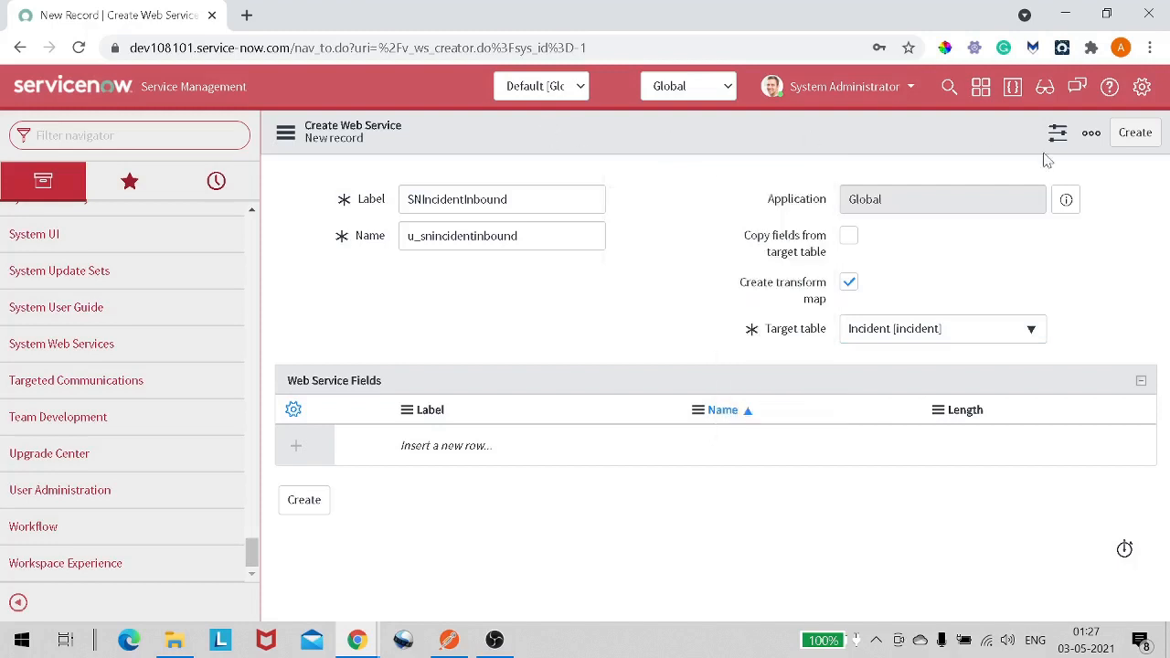
left_click(1134, 135)
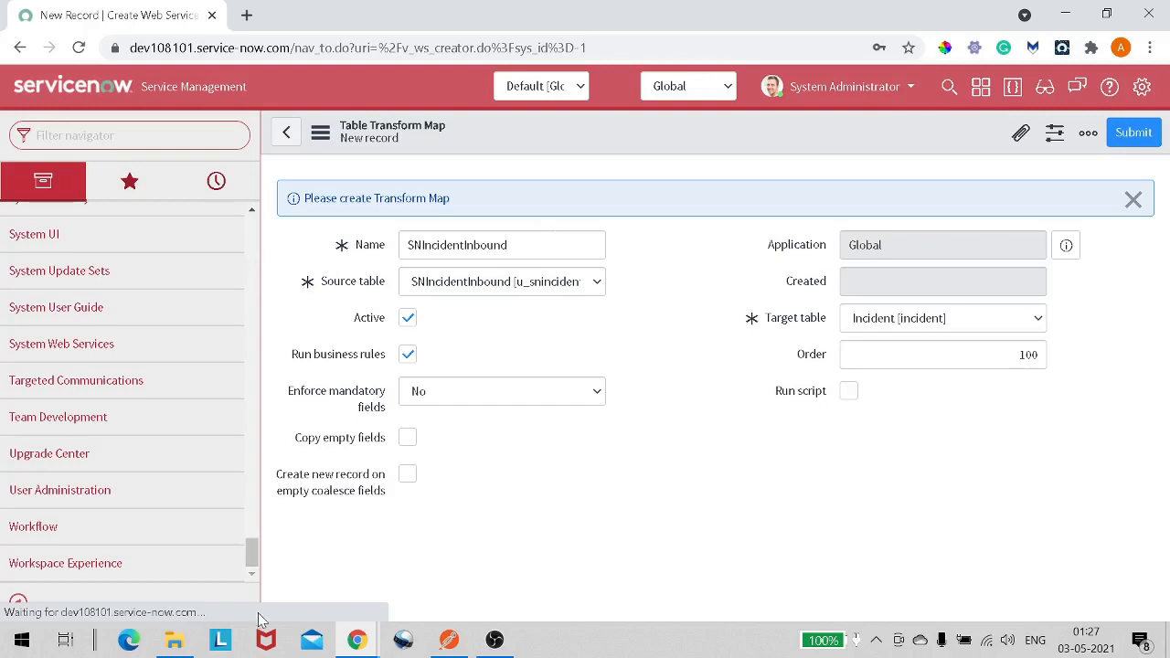
- Open the SNIncidentInbound web service from the navigator in a new tab and review its fields and transform maps
scroll(256, 420, "up", 10)
scroll(272, 400, "up", 15)
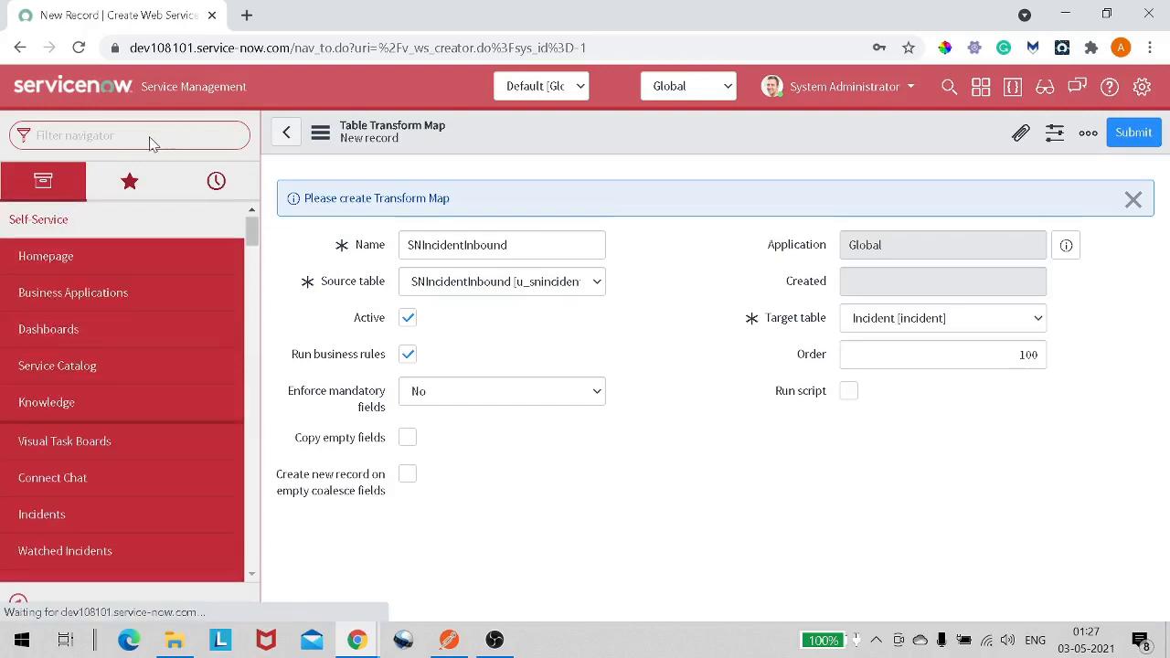
type("we")
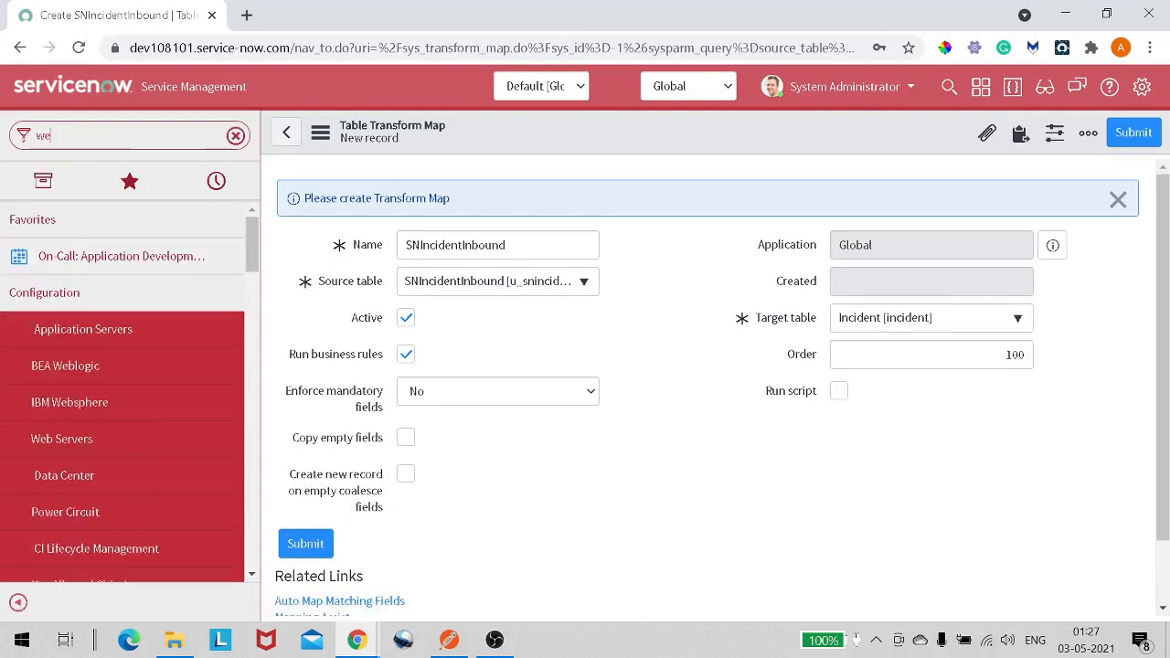
type("b")
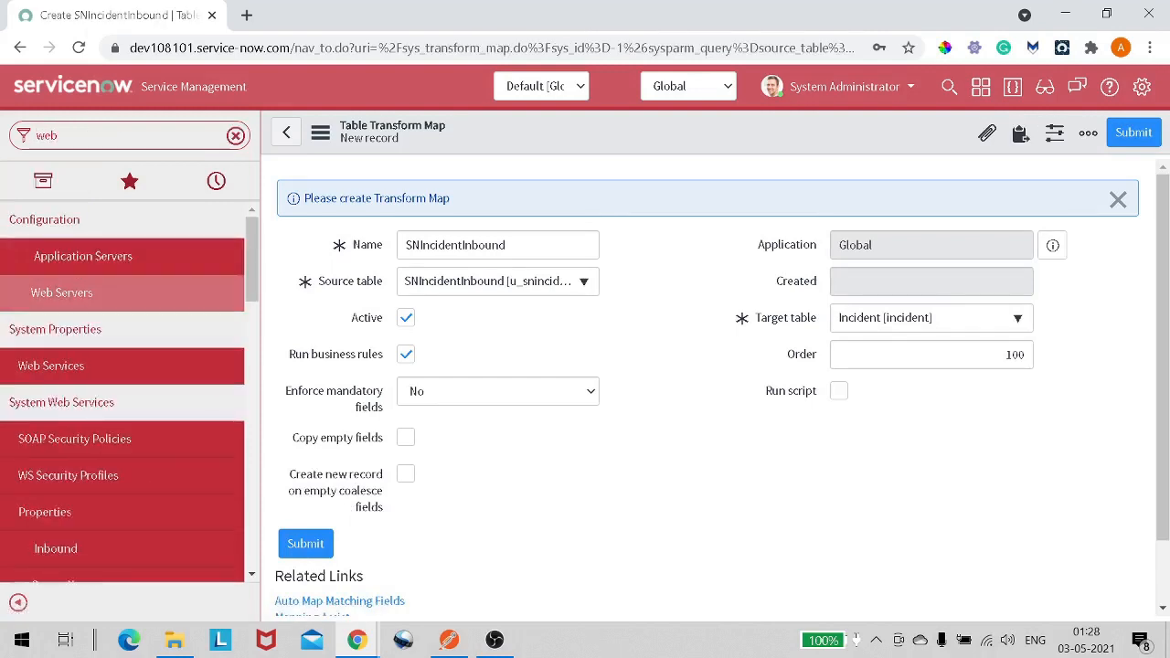
type(" servi")
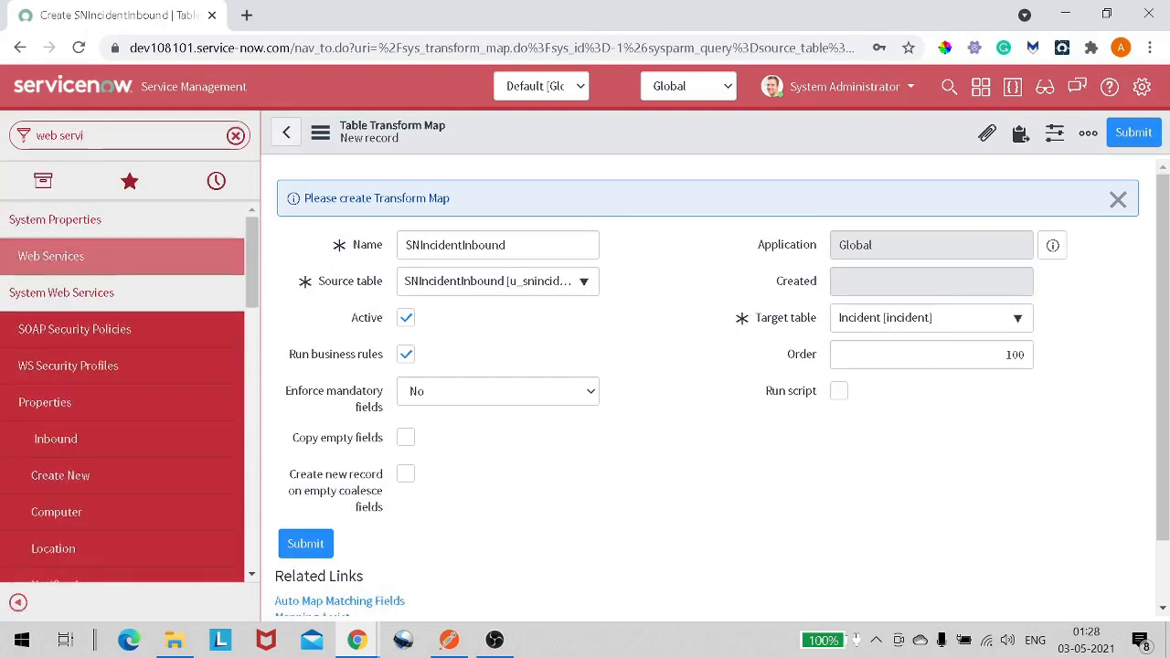
scroll(55, 416, "down", 3)
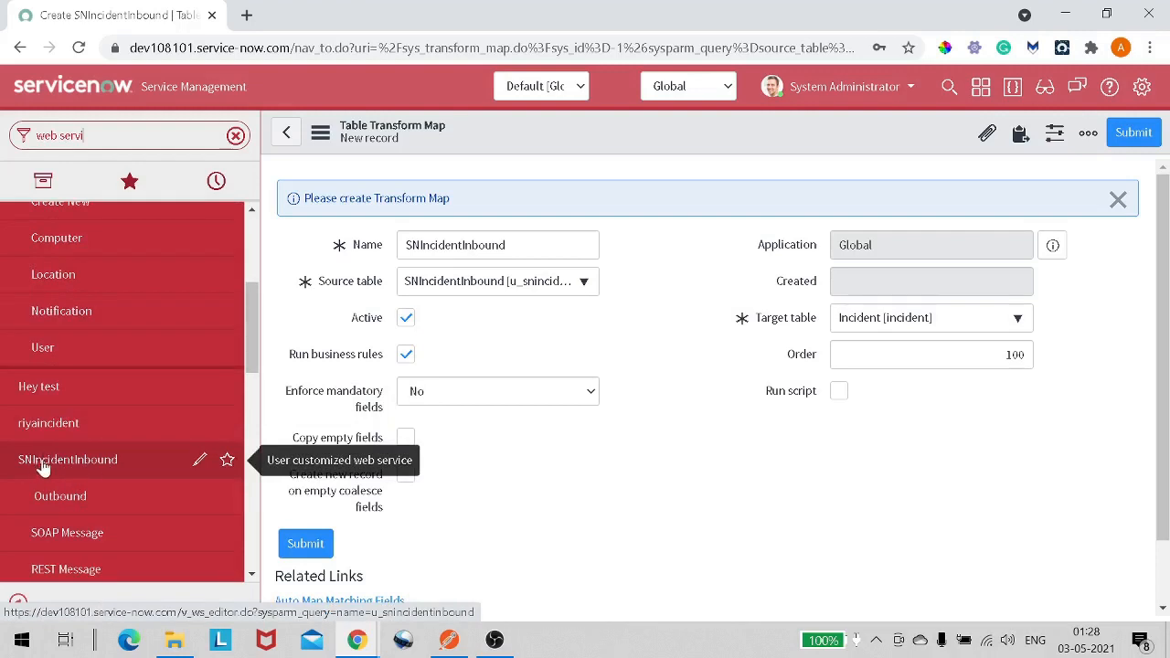
right_click(61, 466)
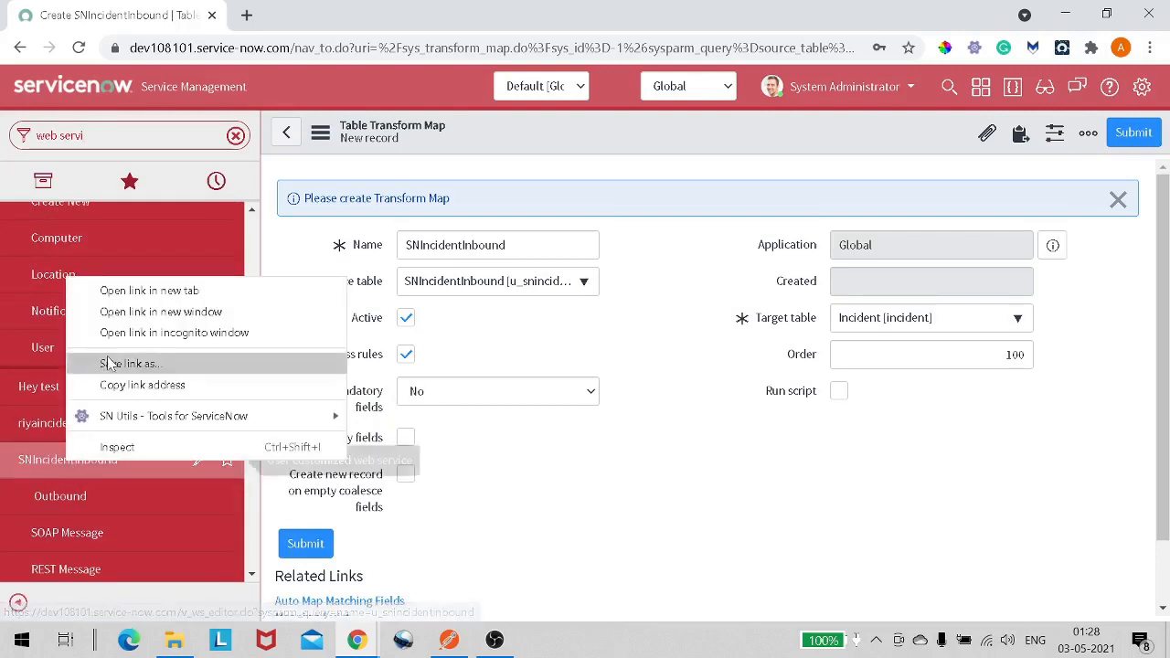
left_click(141, 290)
left_click(321, 24)
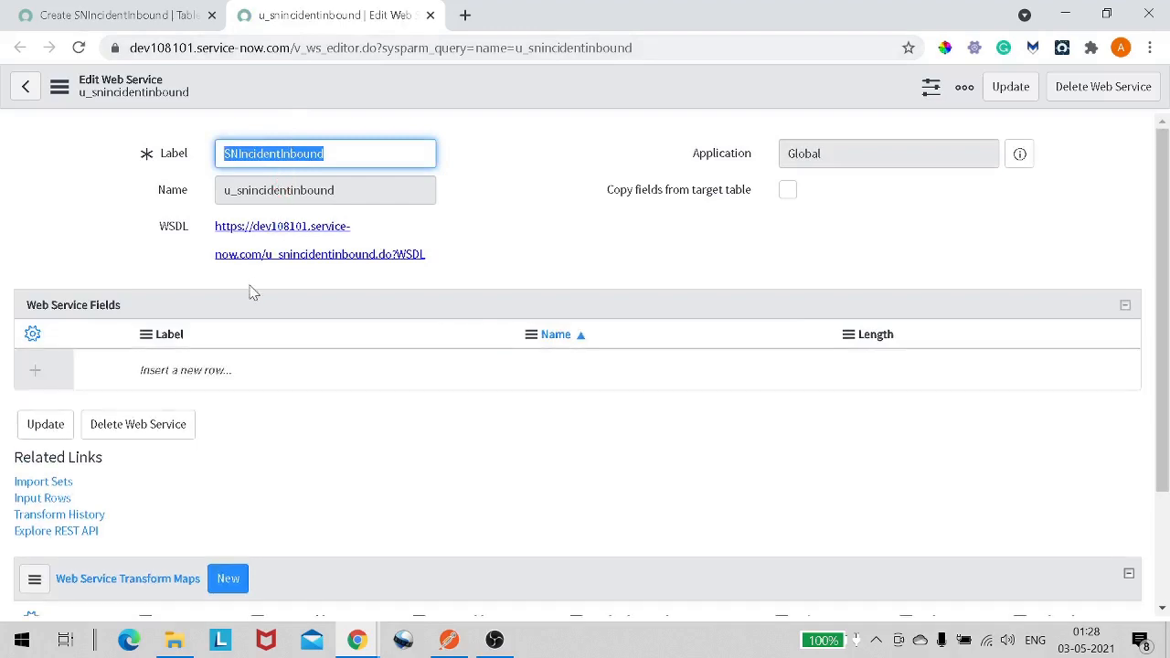
scroll(253, 293, "down", 1)
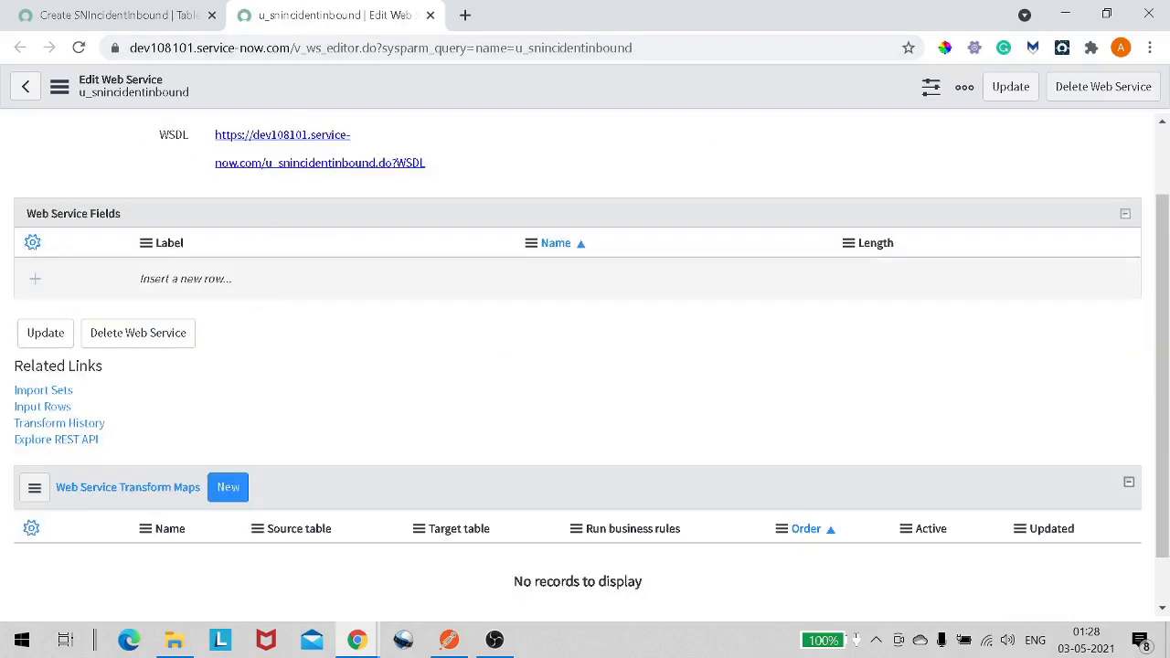
scroll(296, 332, "down", 1)
scroll(295, 332, "up", 2)
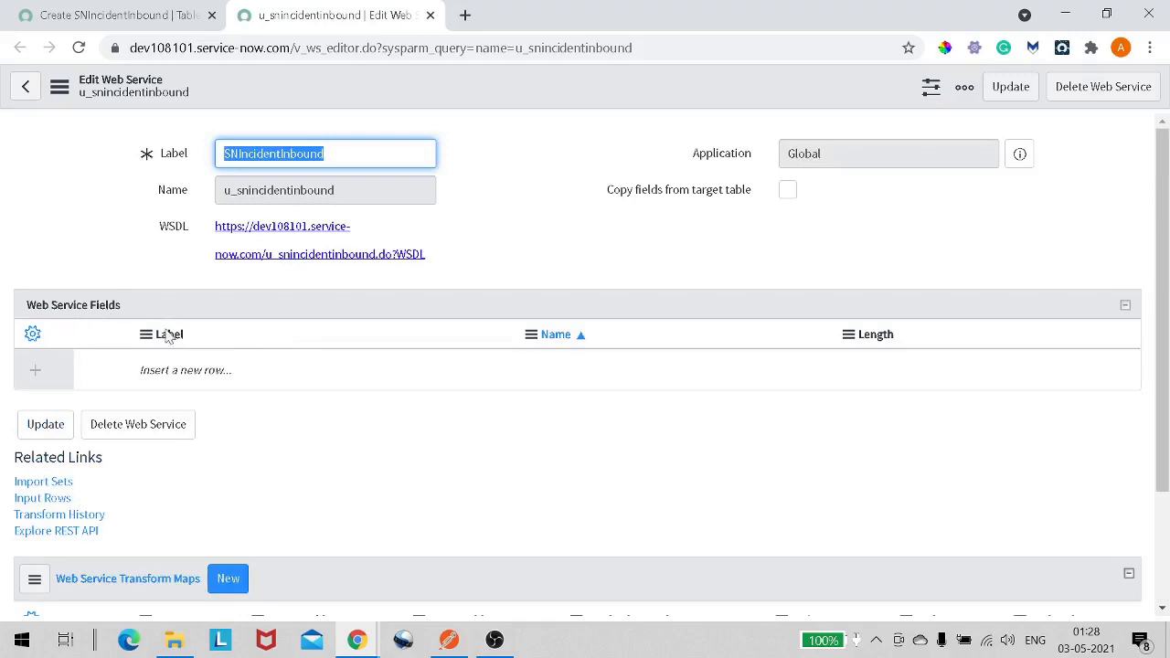
scroll(166, 331, "down", 2)
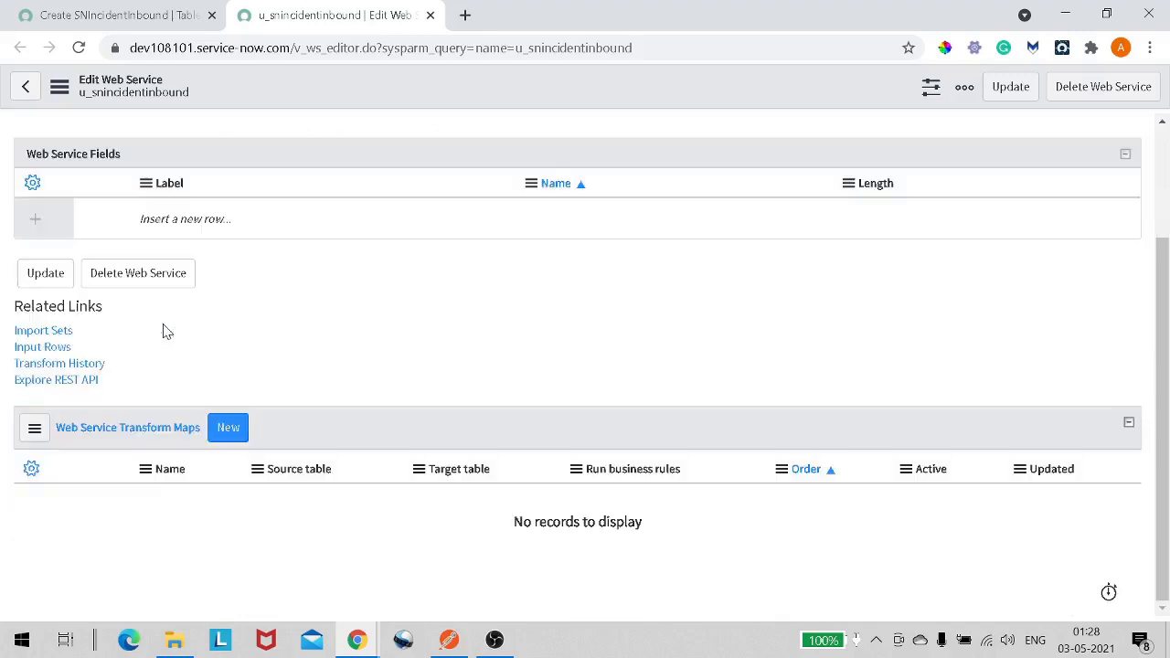
scroll(167, 330, "up", 2)
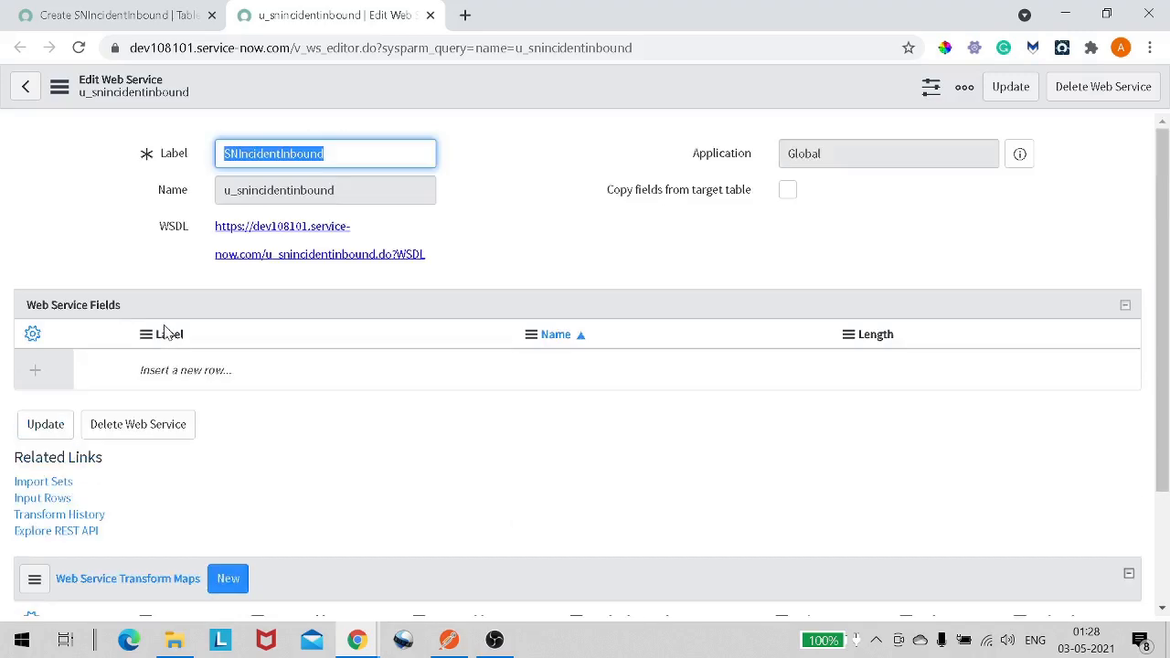
- Return to the transform map tab, open incident.LIST from the navigator, and open incident INC0010112
left_click(135, 27)
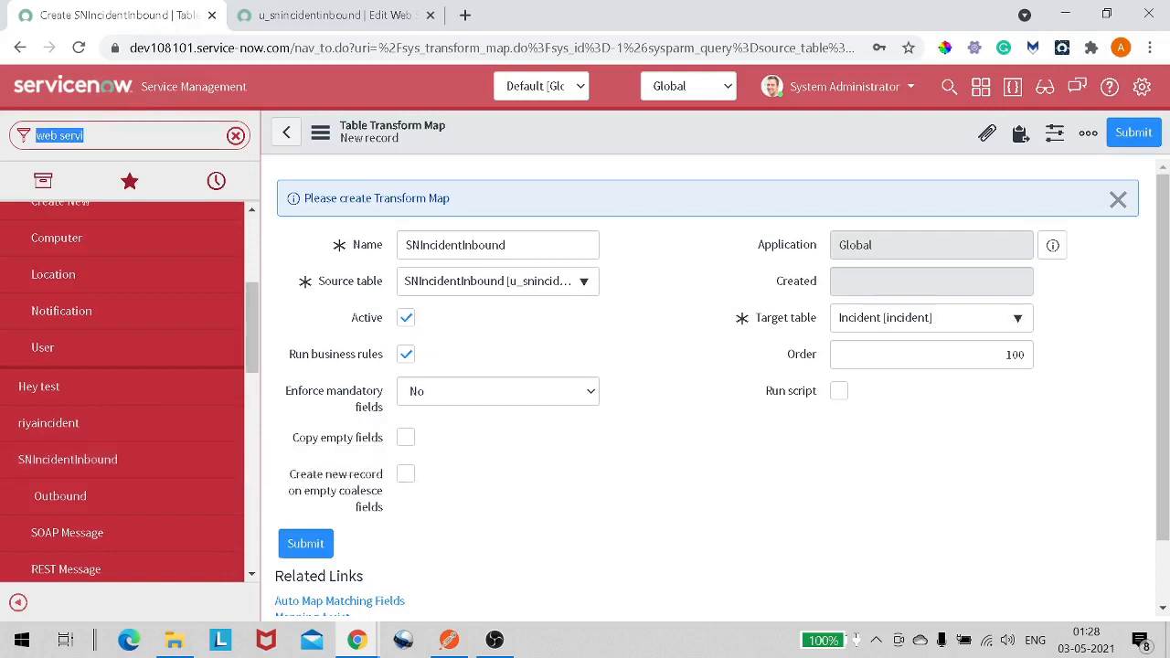
type("inc")
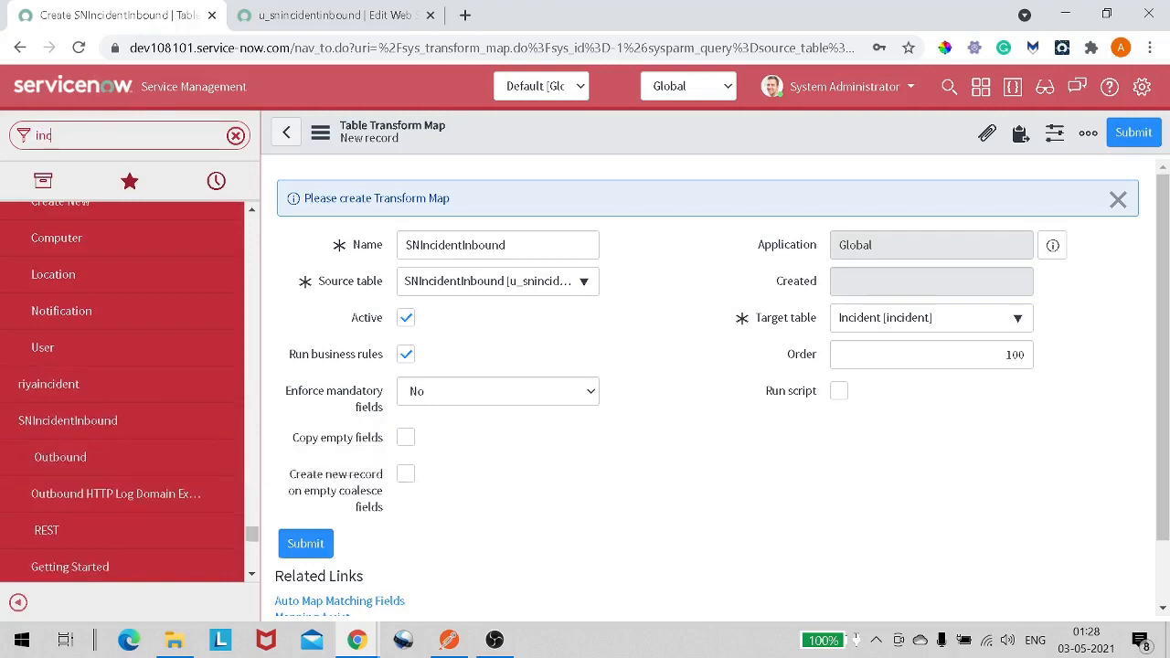
type("iden")
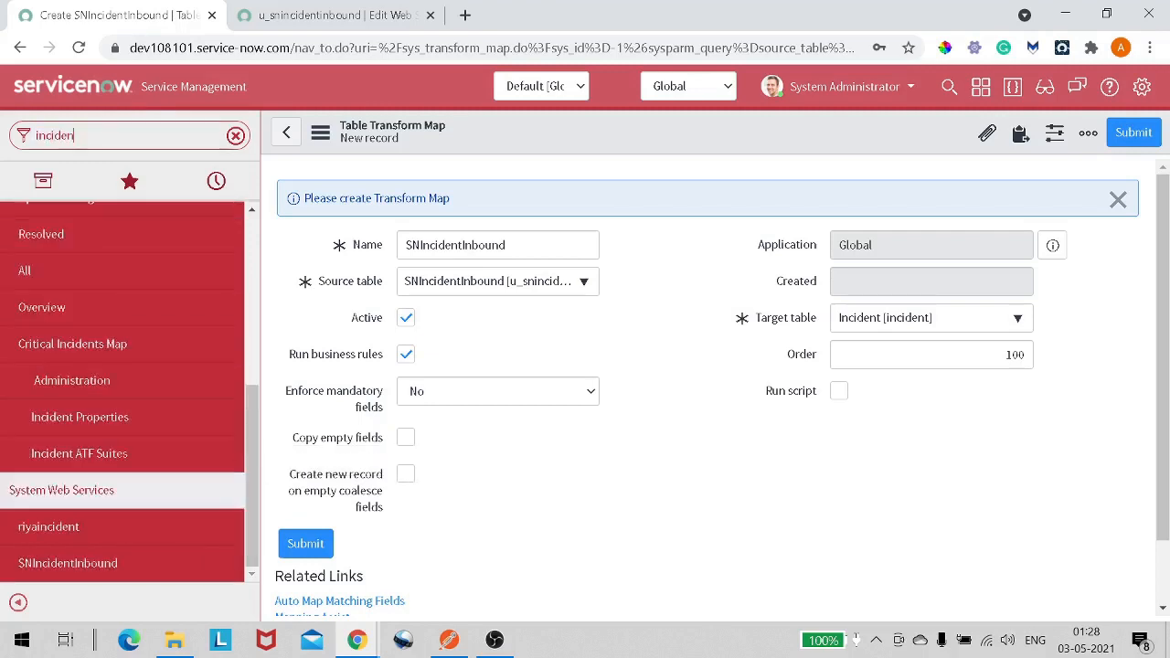
type("t.LIS")
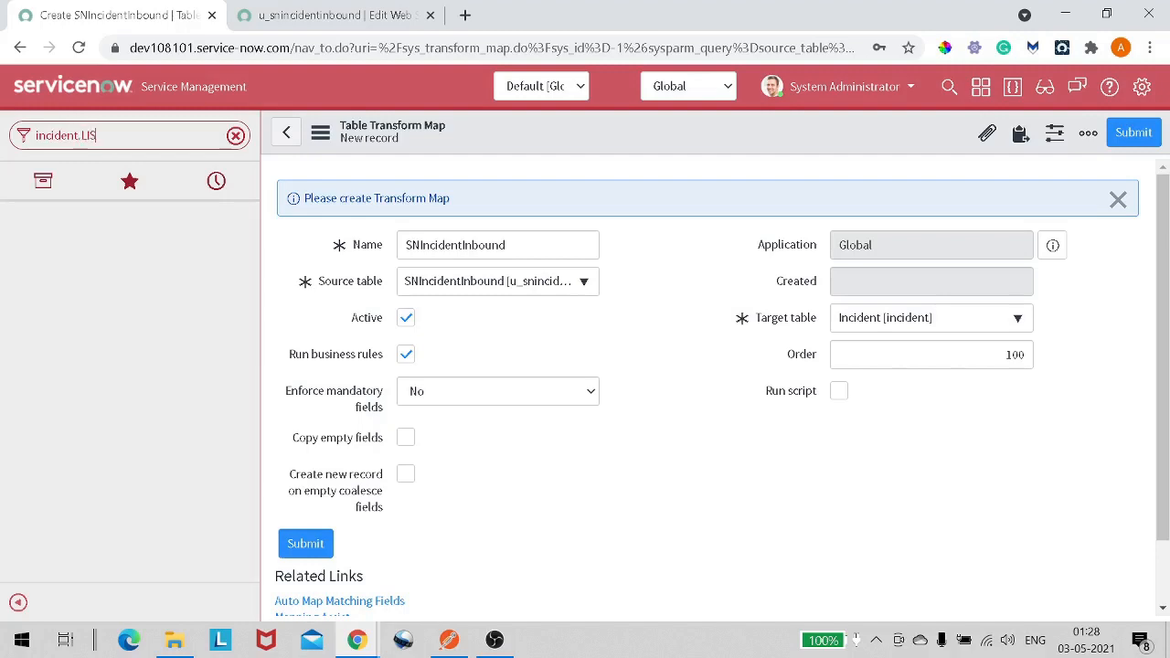
type("T")
key("Return")
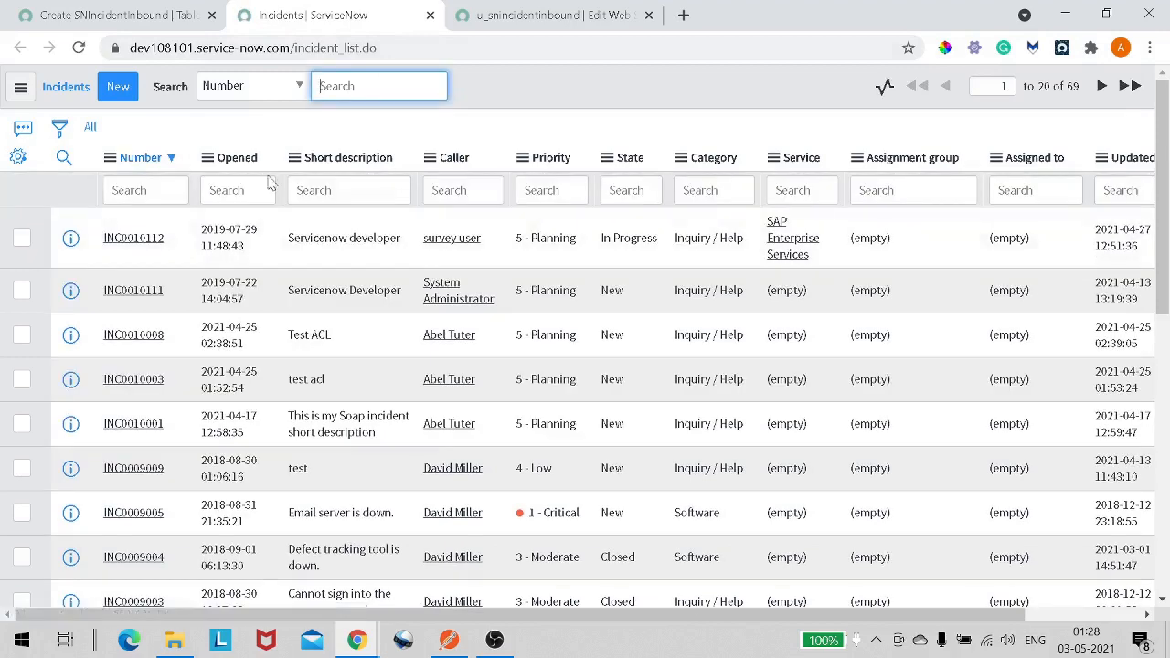
right_click(77, 242)
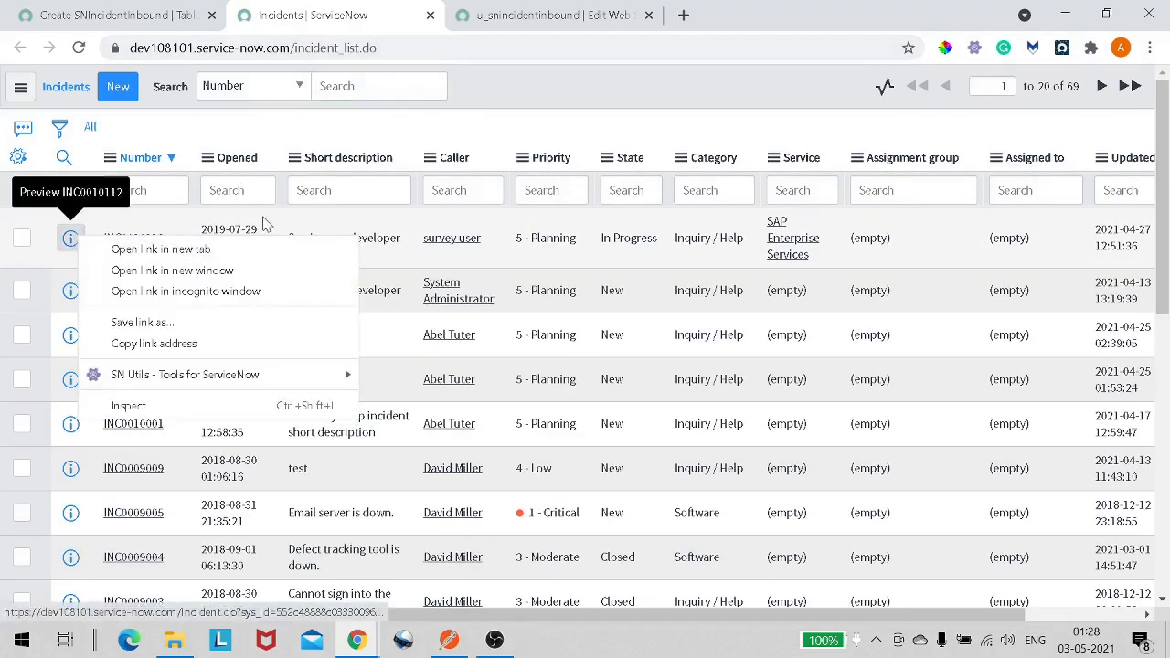
left_click(89, 223)
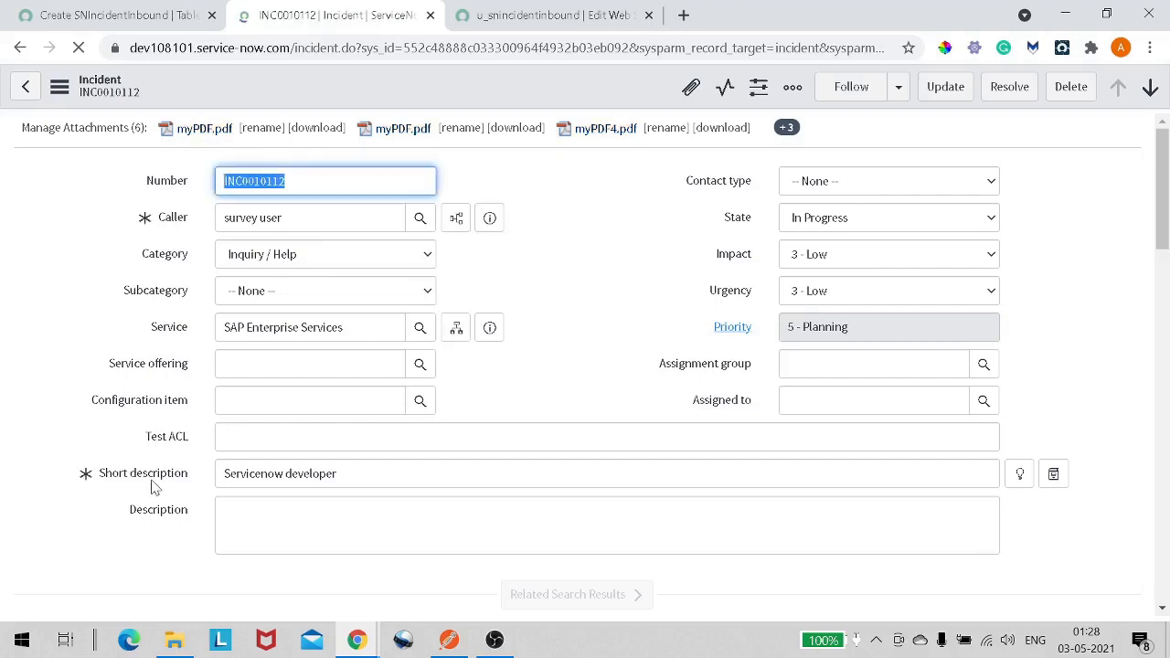
- Switch to the web service tab and add a web service field labelled Short Description
left_click(546, 28)
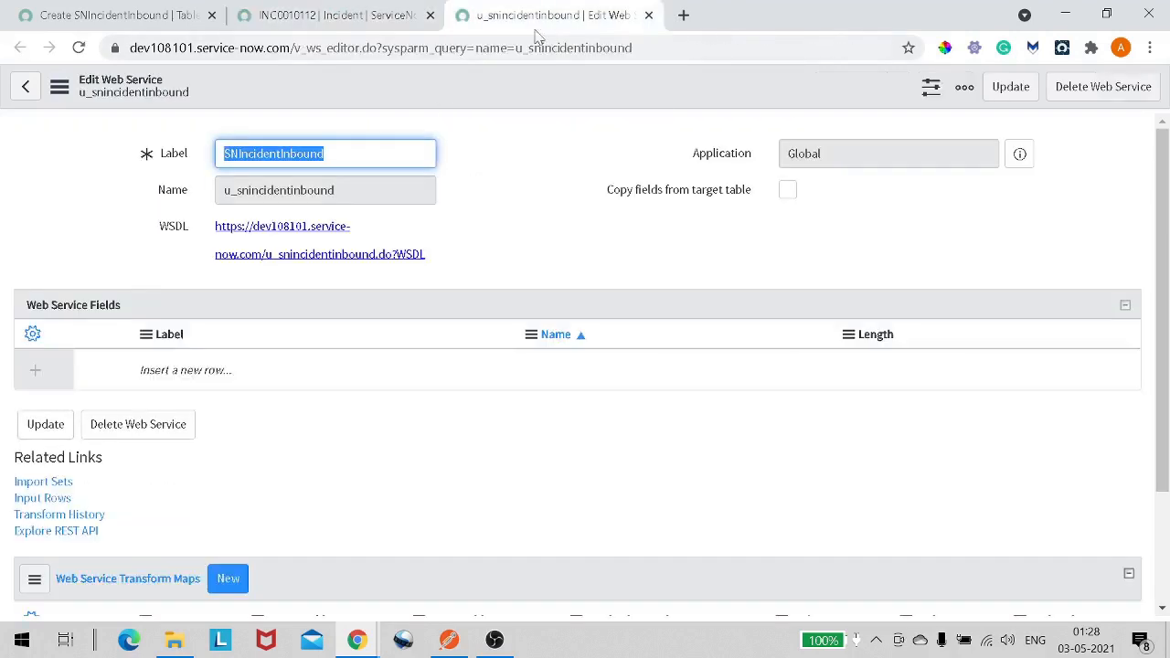
double_click(213, 370)
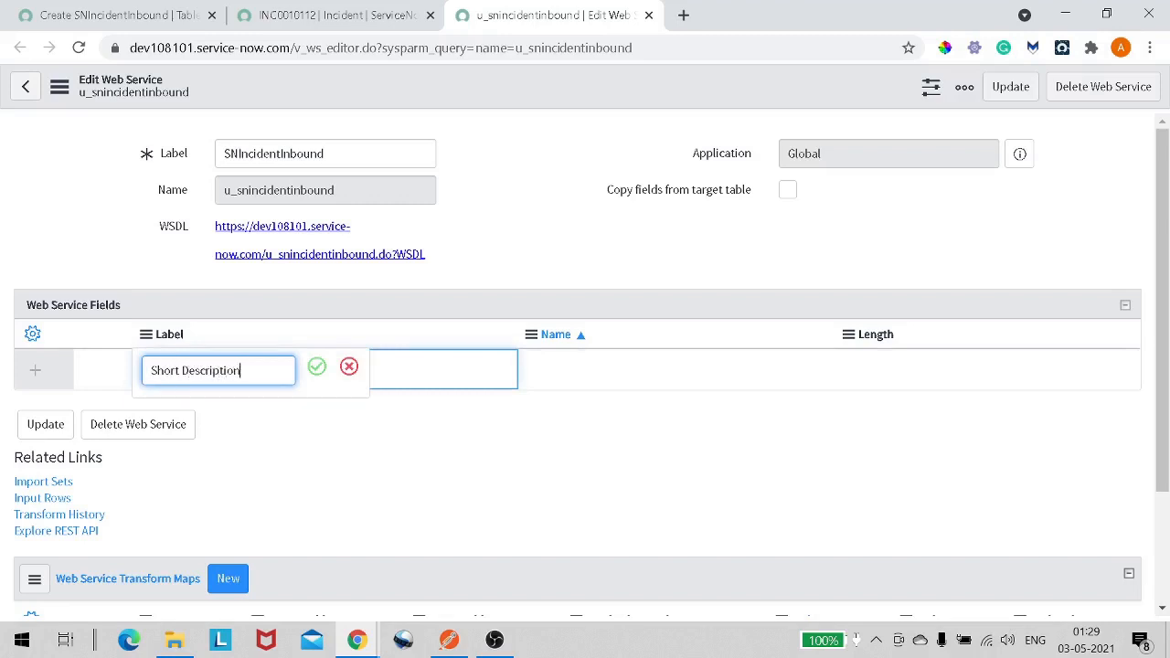
type("Short Description")
key("Tab")
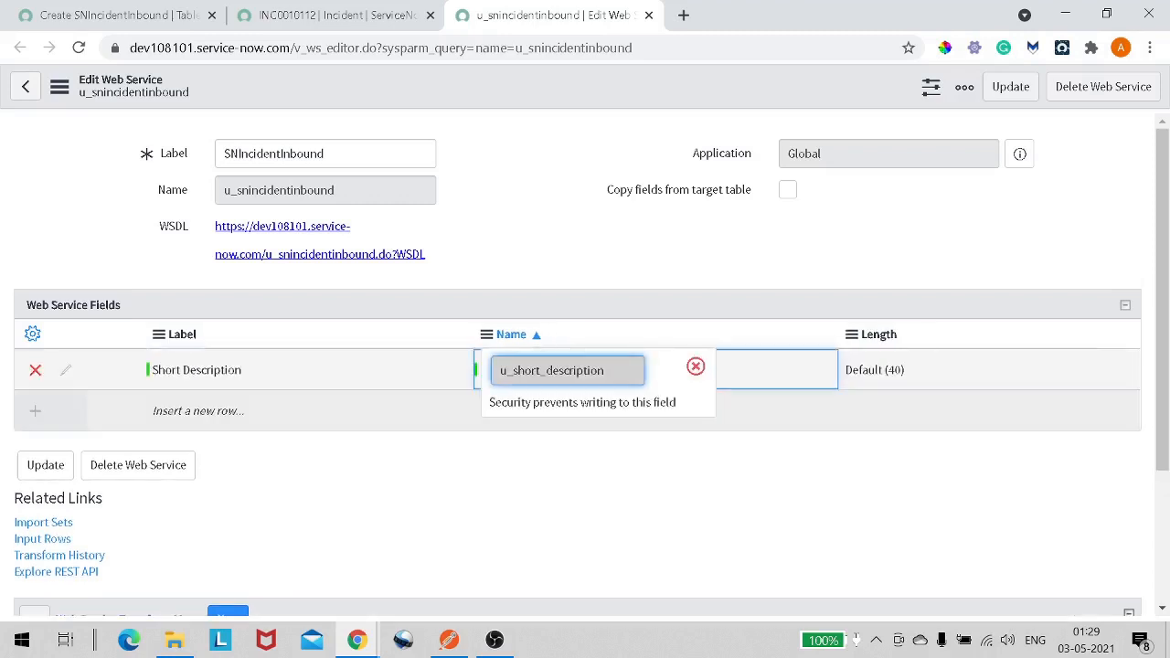
key("Tab")
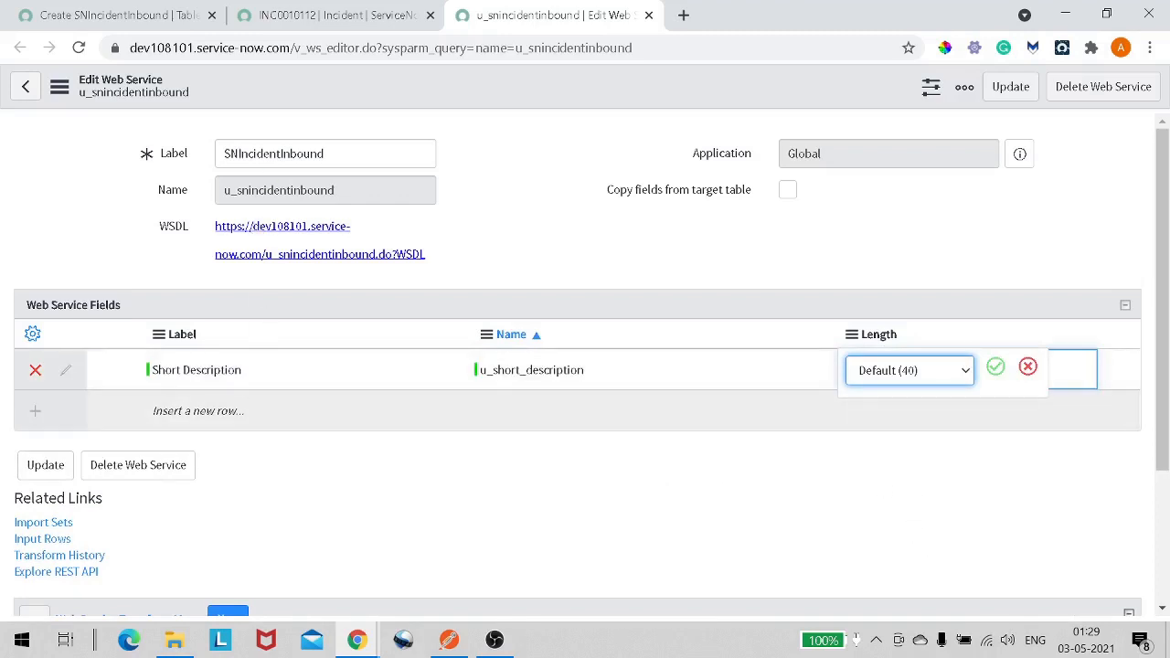
- Check the State field on the incident form, then add a State field to the web service fields
left_click(305, 26)
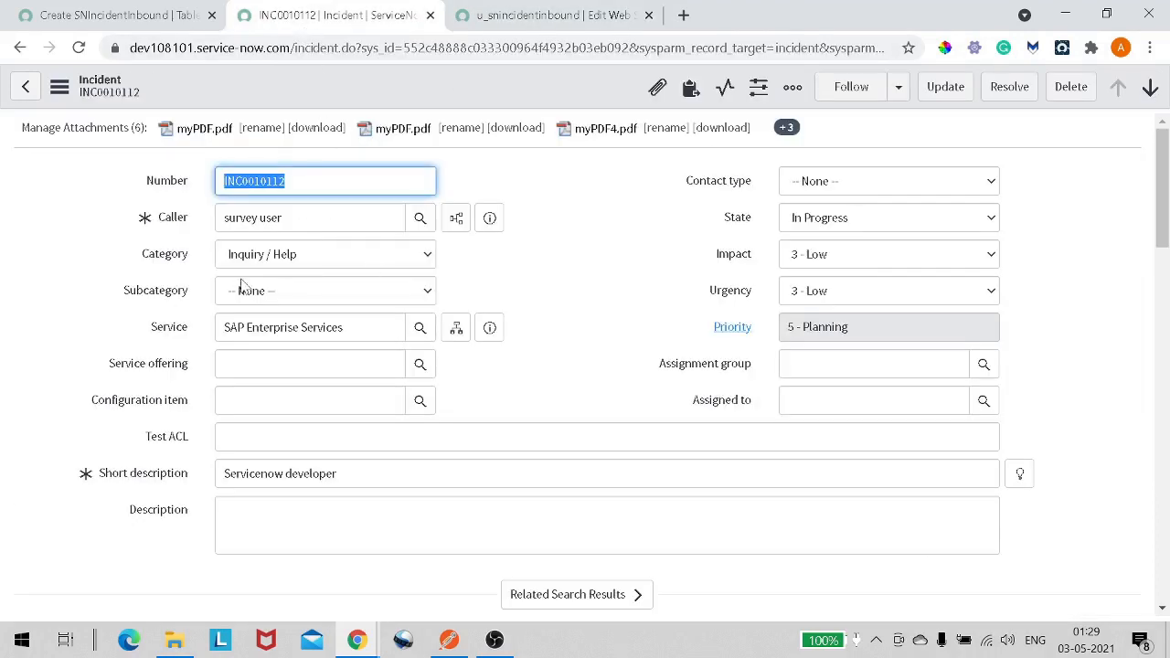
double_click(740, 218)
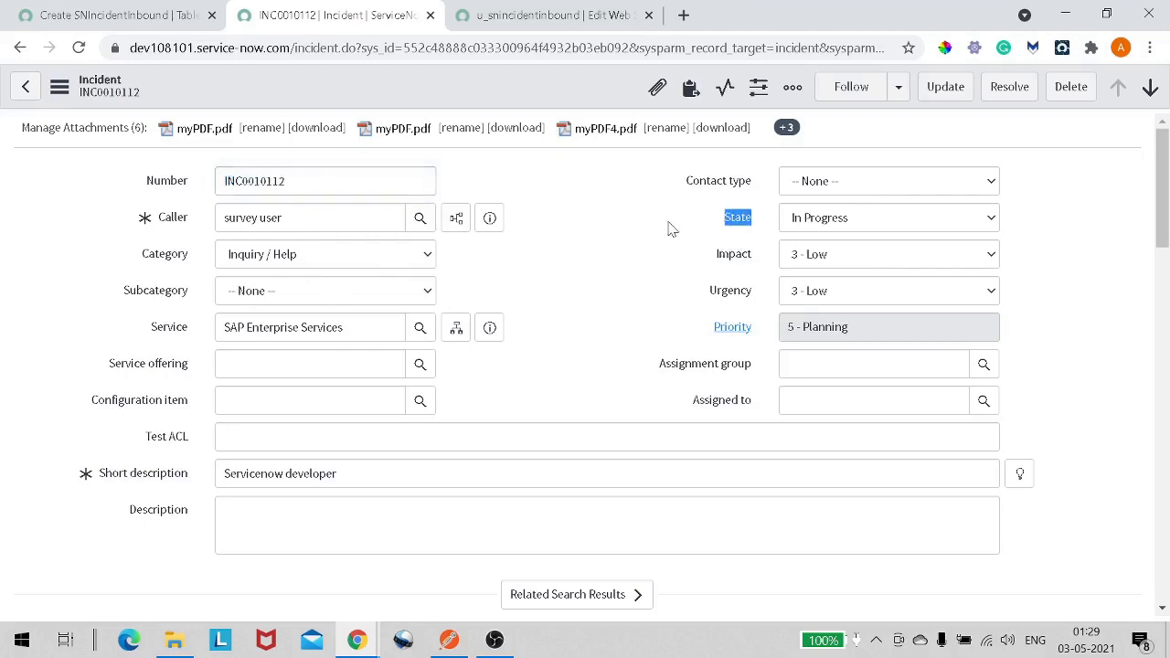
left_click(543, 16)
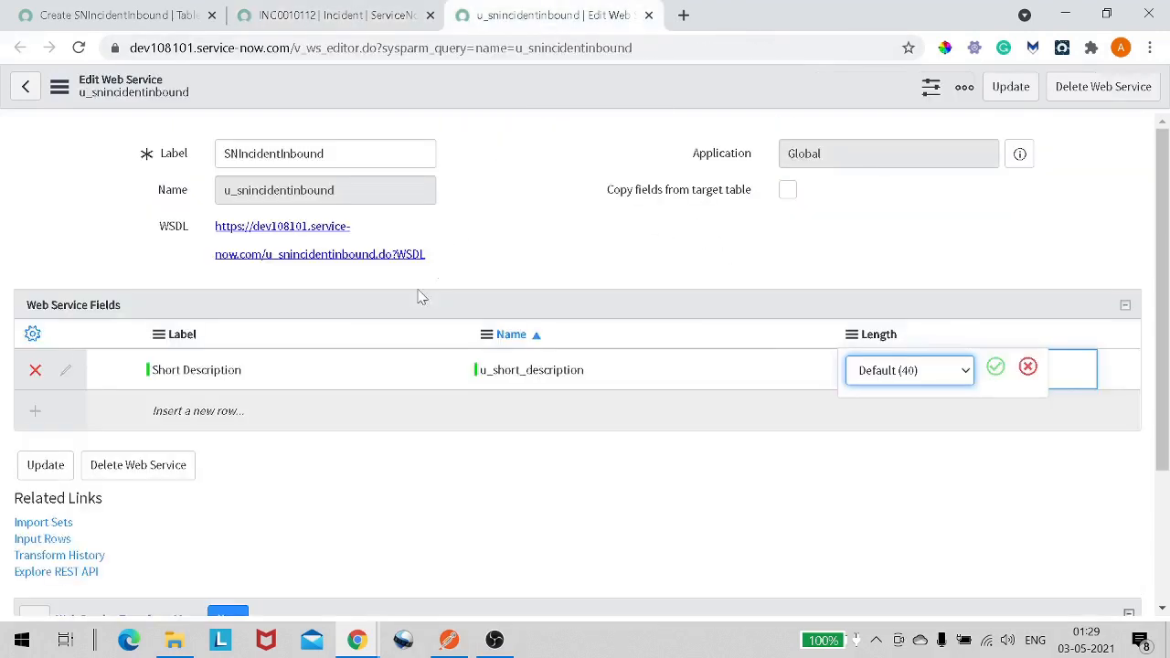
left_click(224, 411)
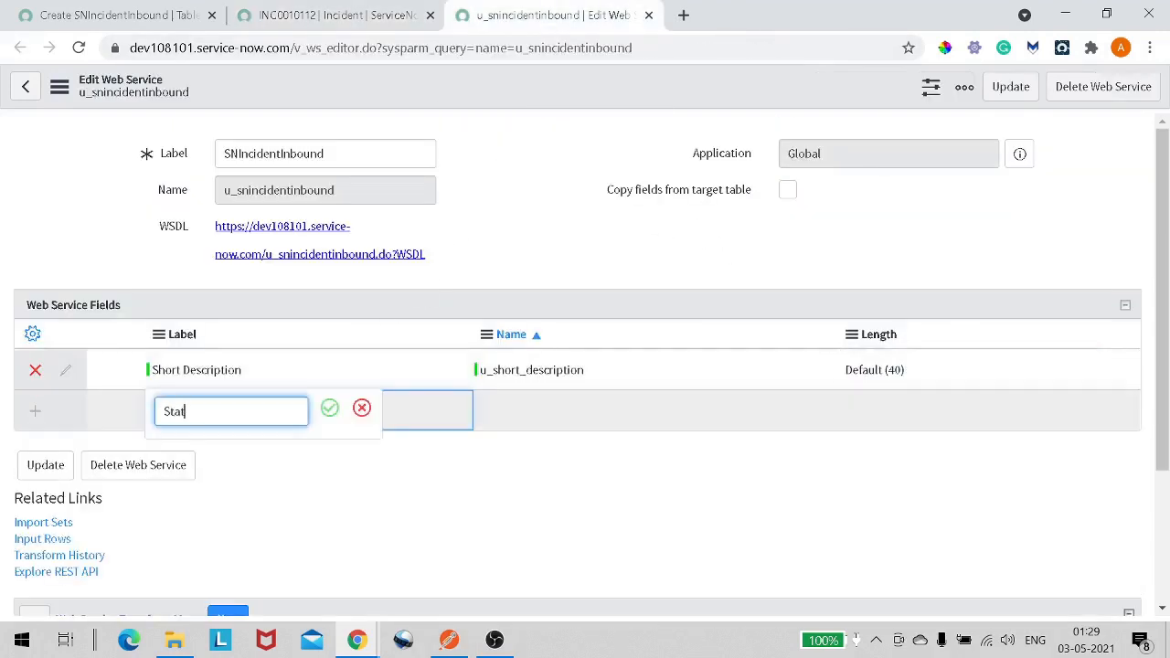
type("State")
key("Tab")
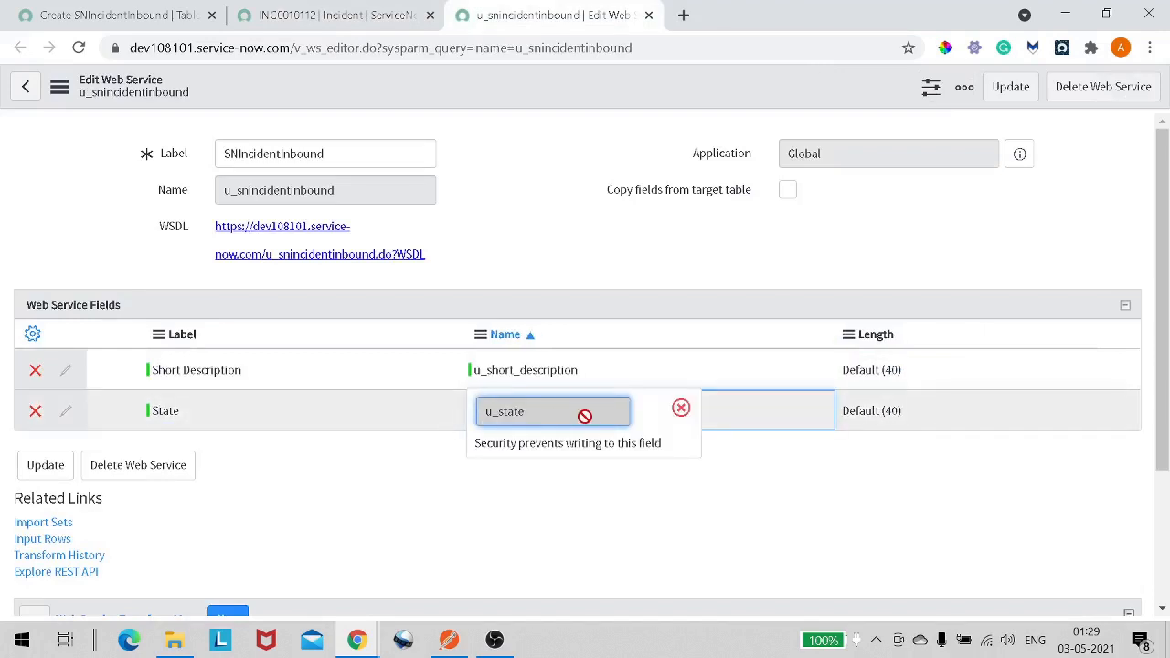
key("Tab")
left_click(887, 419)
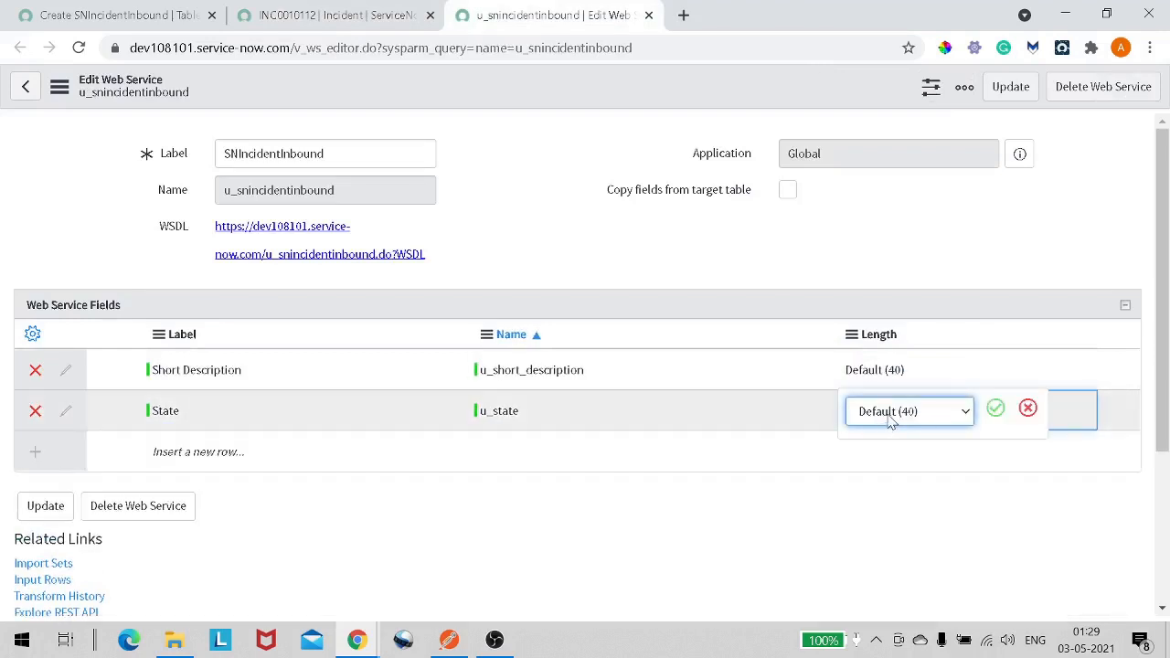
left_click(992, 416)
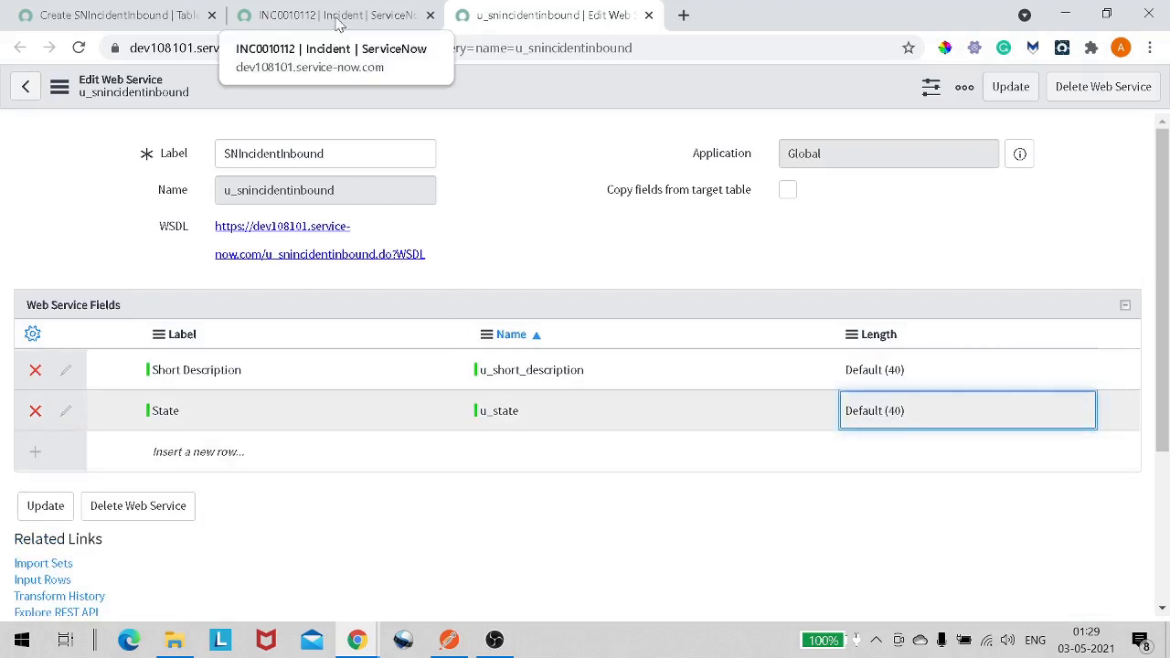
- Check the Caller field on the incident form, then add a Caller field to the web service fields
left_click(337, 18)
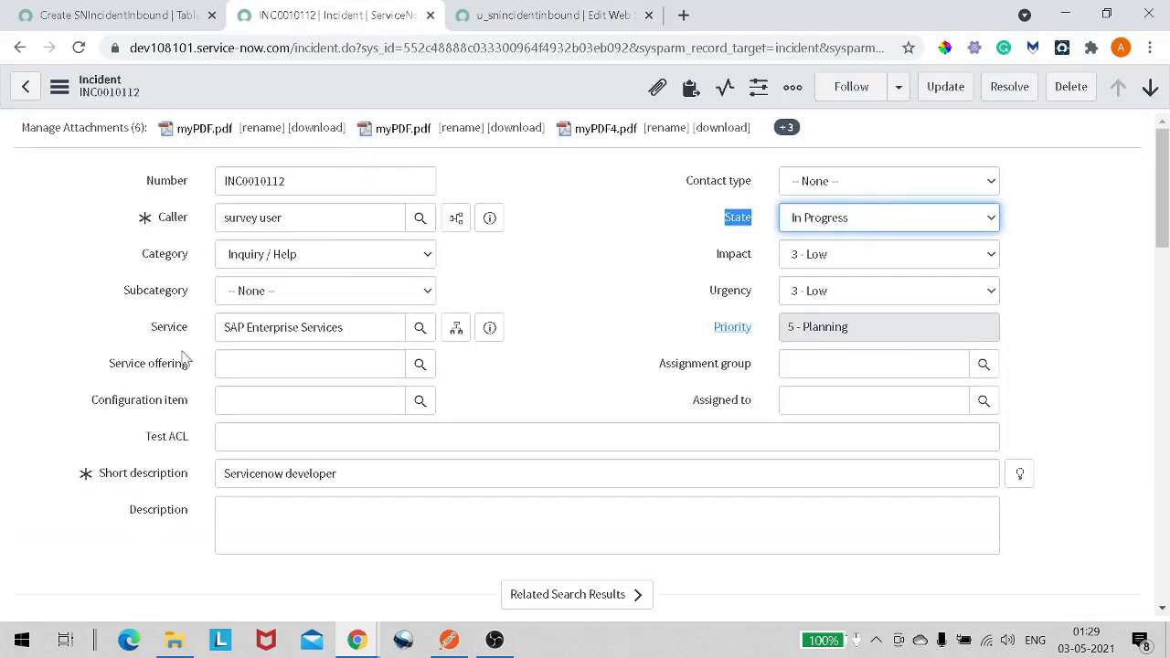
scroll(190, 366, "down", 1)
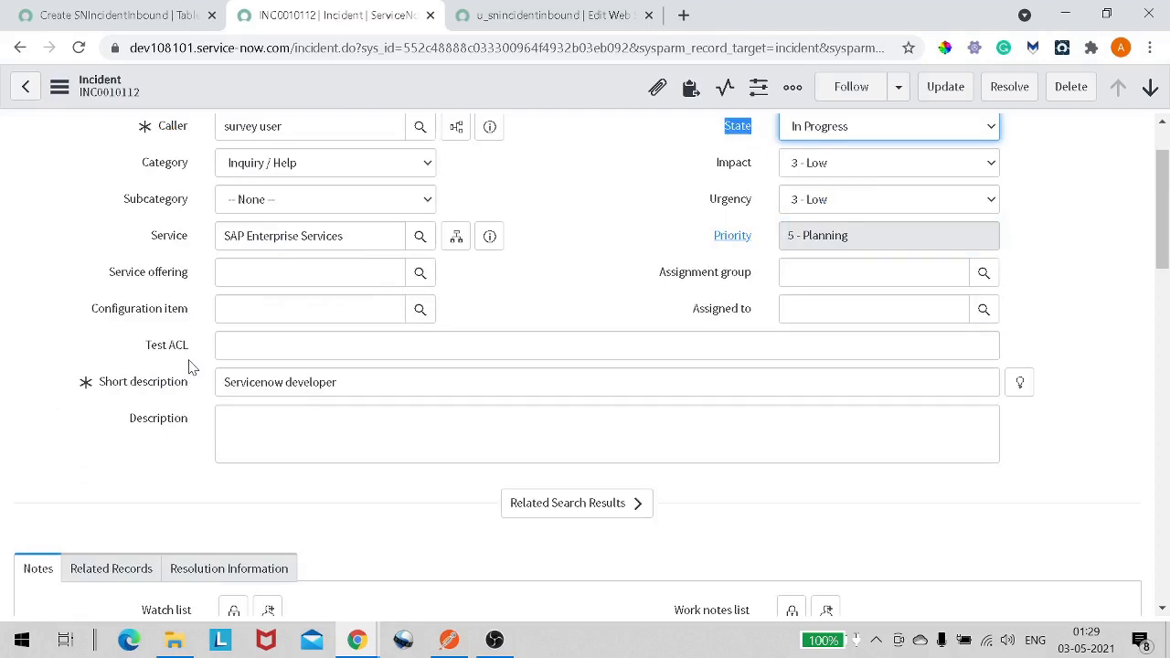
scroll(585, 366, "up", 1)
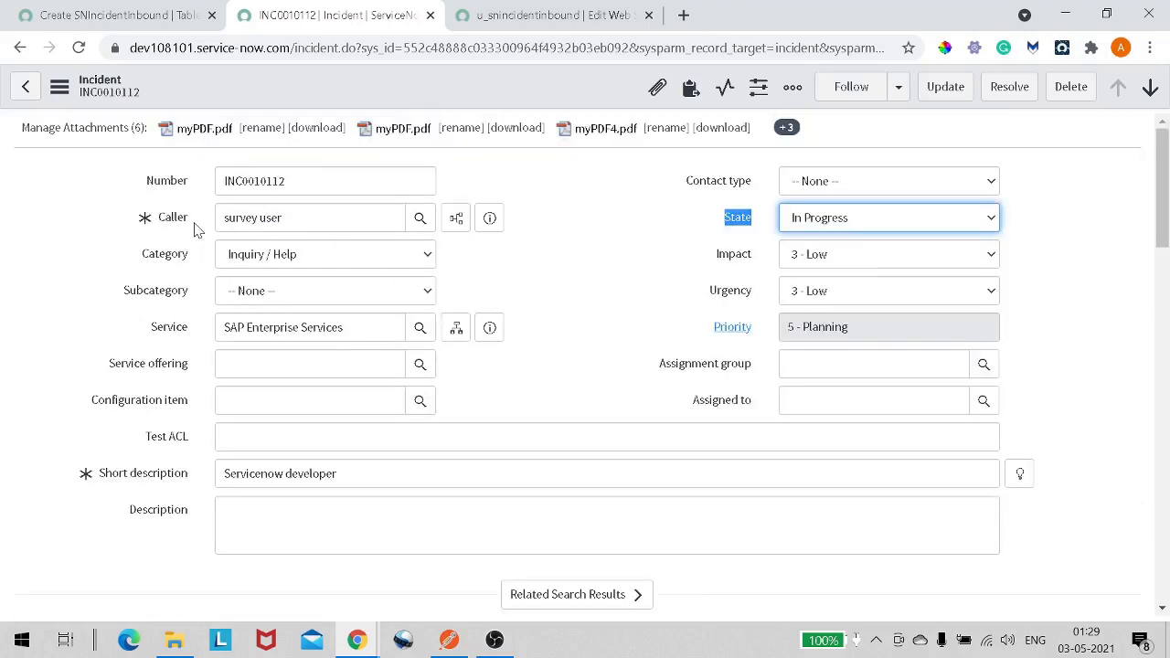
left_click_drag(194, 222, 142, 221)
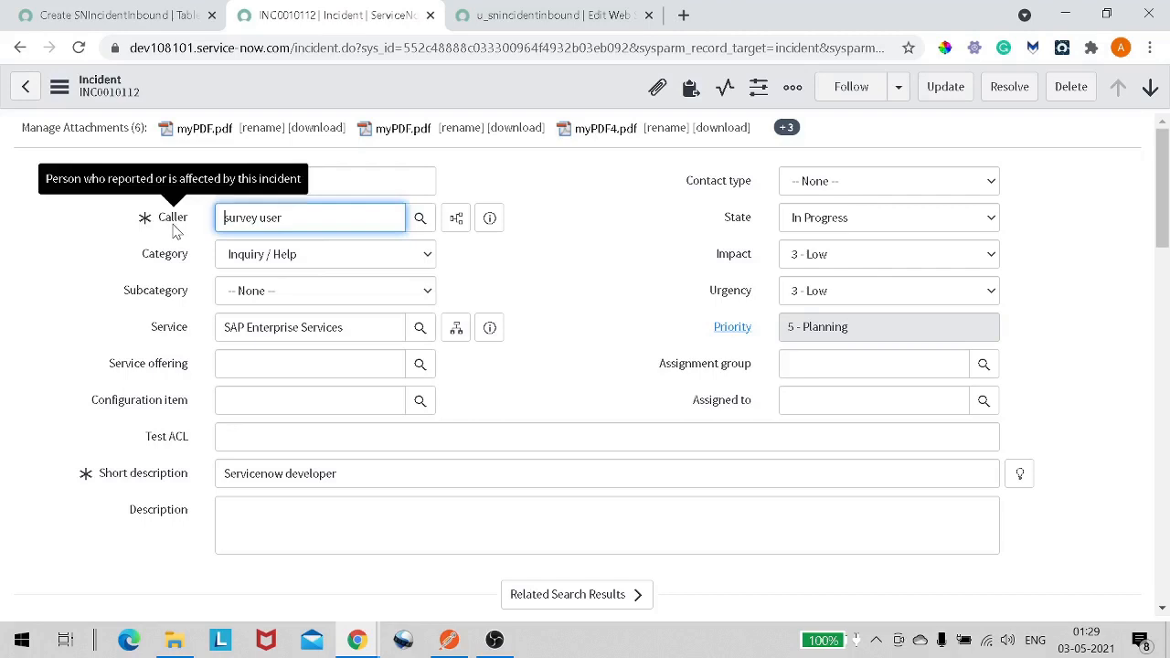
right_click(177, 231)
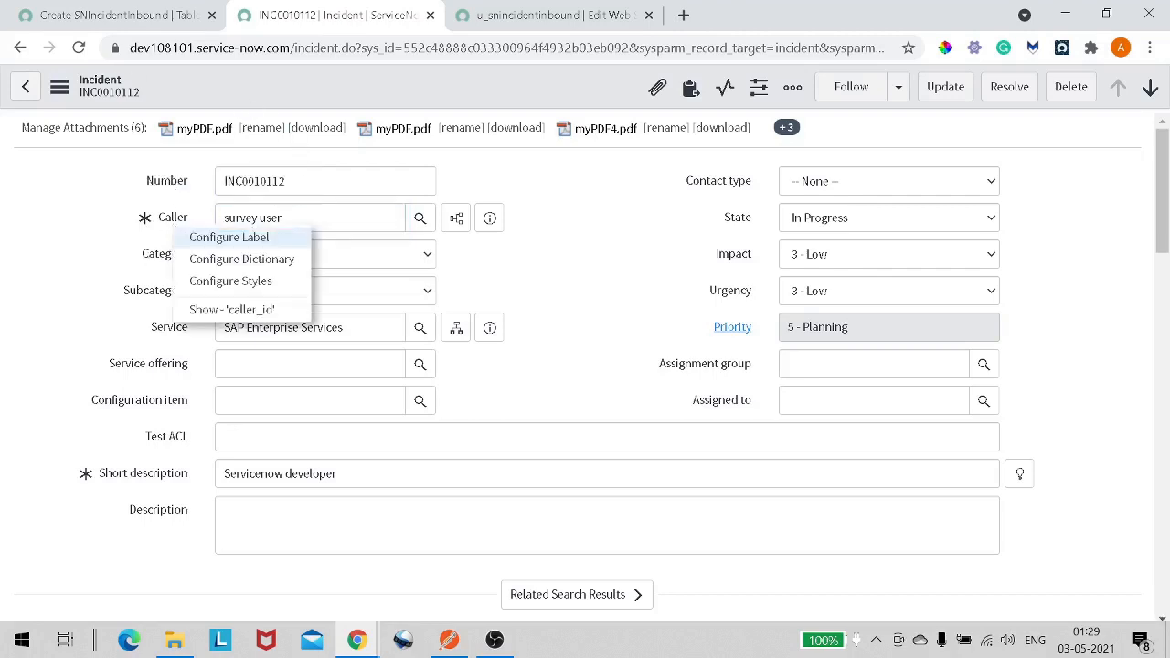
left_click(491, 27)
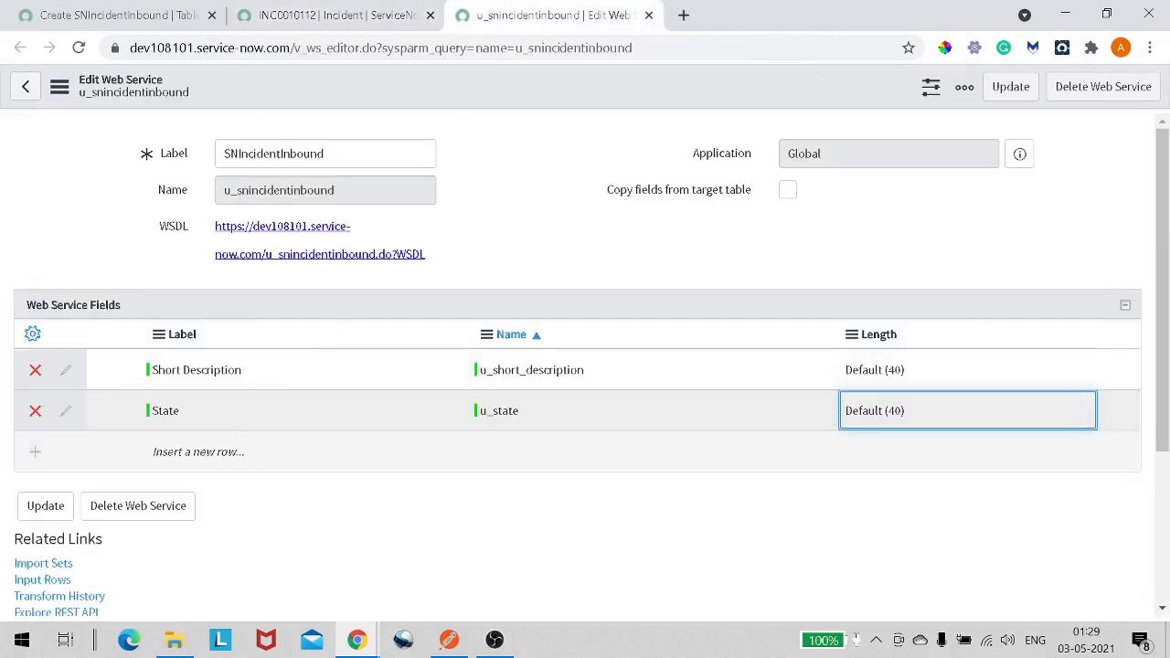
left_click(228, 451)
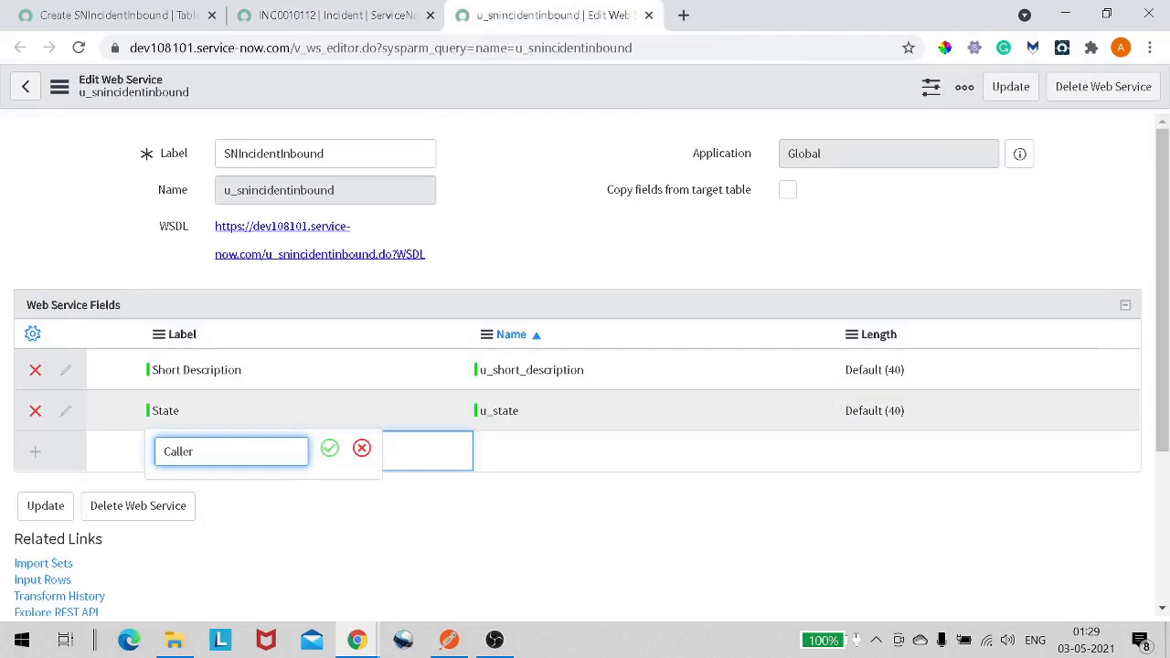
scroll(230, 401, "down", 1)
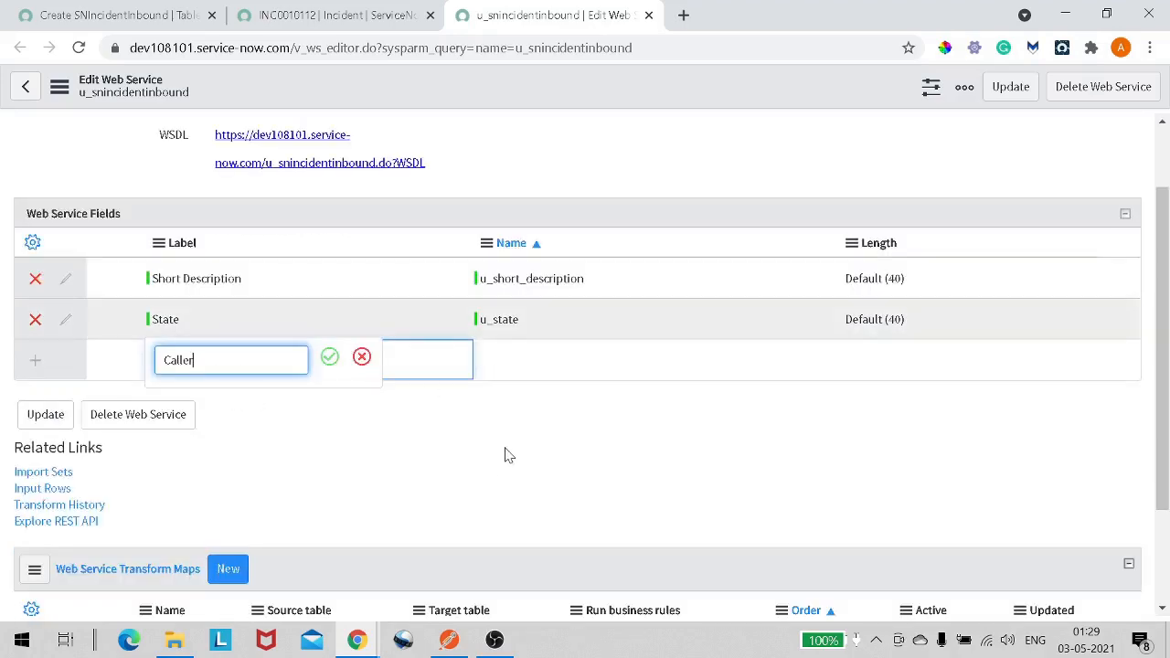
scroll(508, 455, "down", 2)
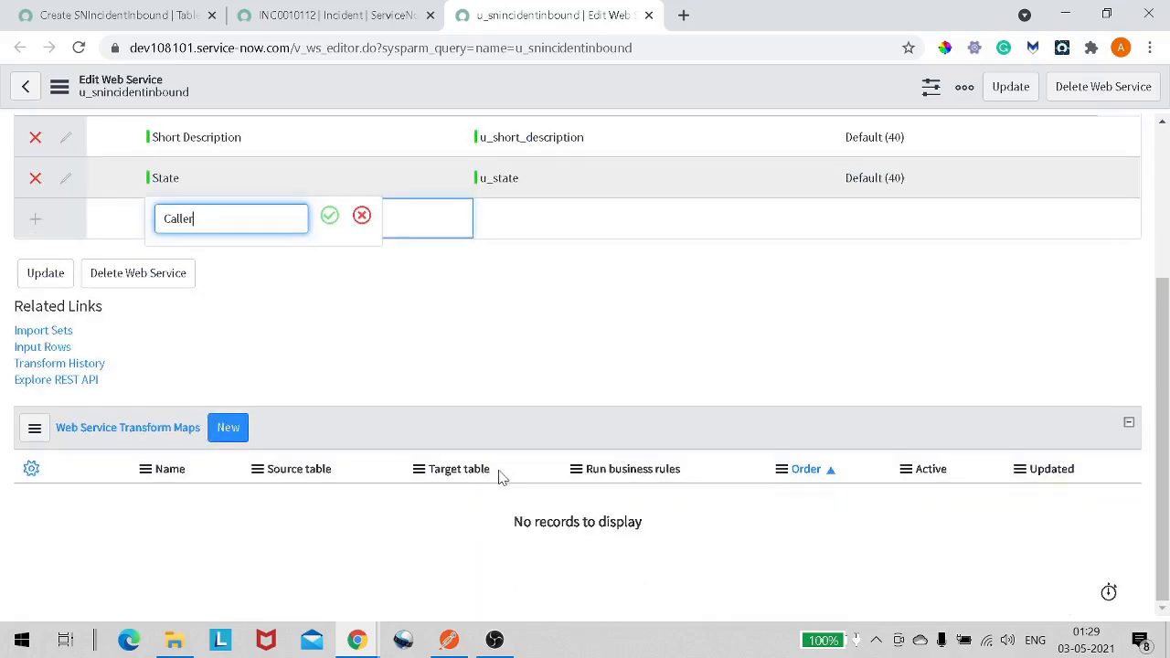
key("Tab")
scroll(501, 477, "up", 3)
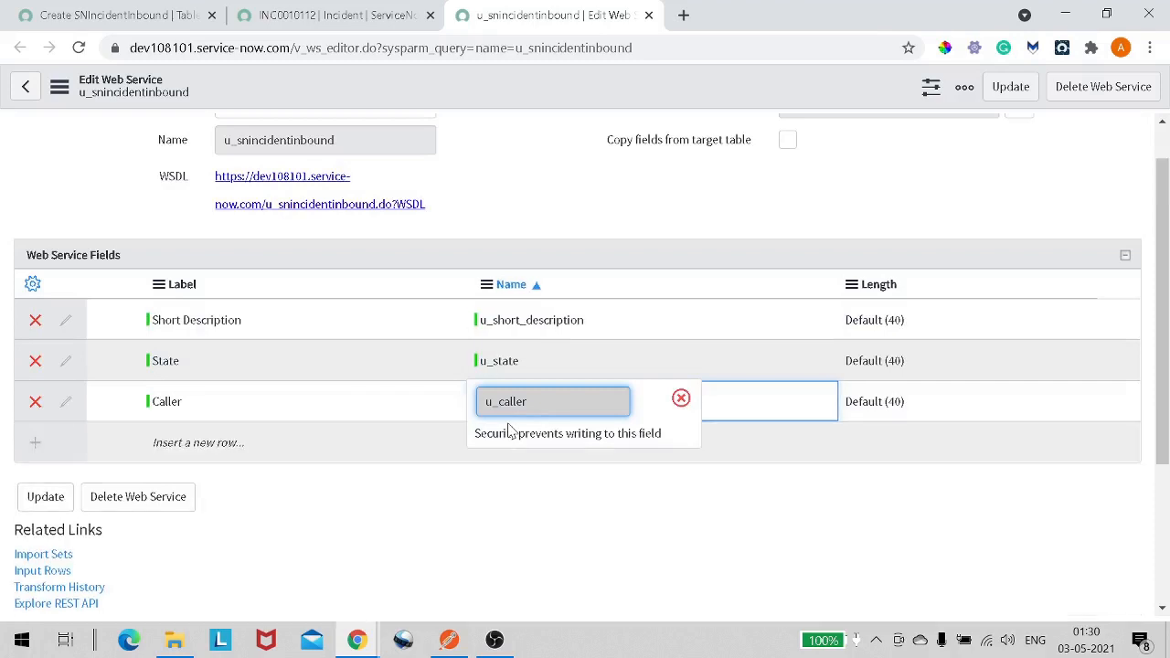
key("Tab")
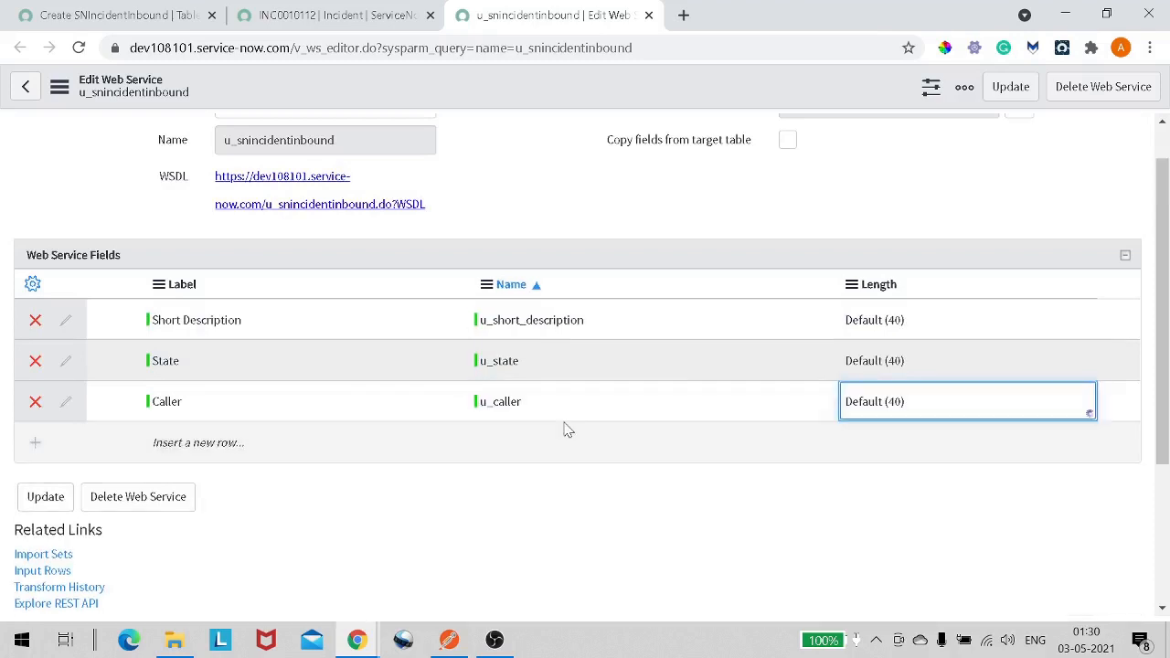
- Update the web service to save its fields and return to its record
right_click(499, 86)
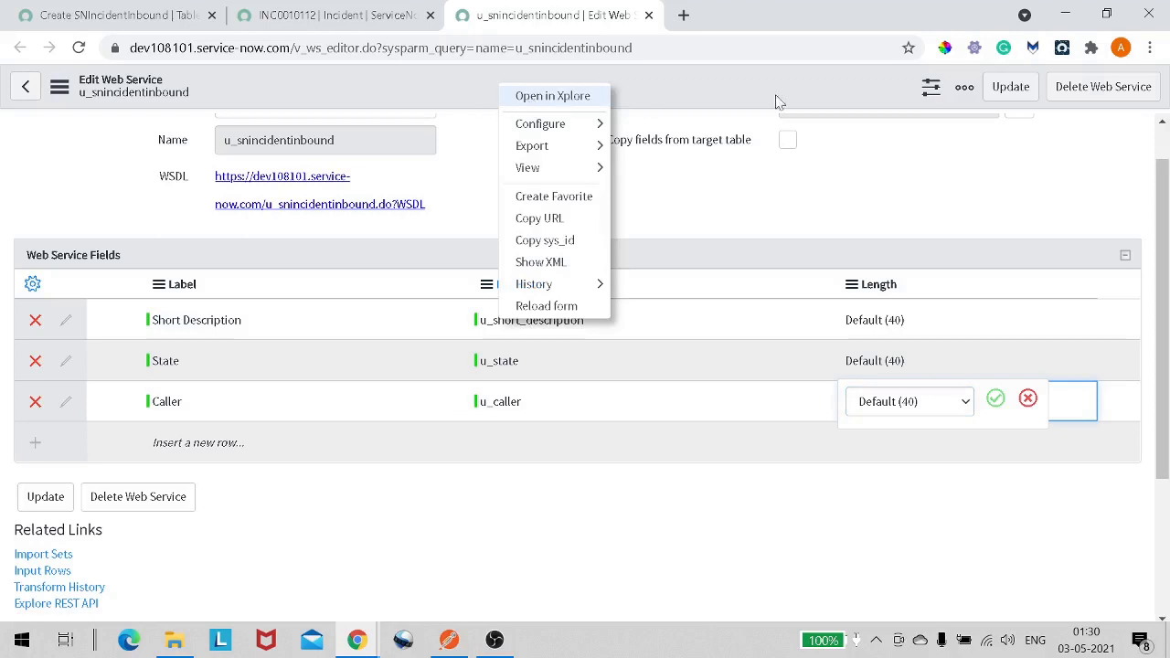
left_click(993, 95)
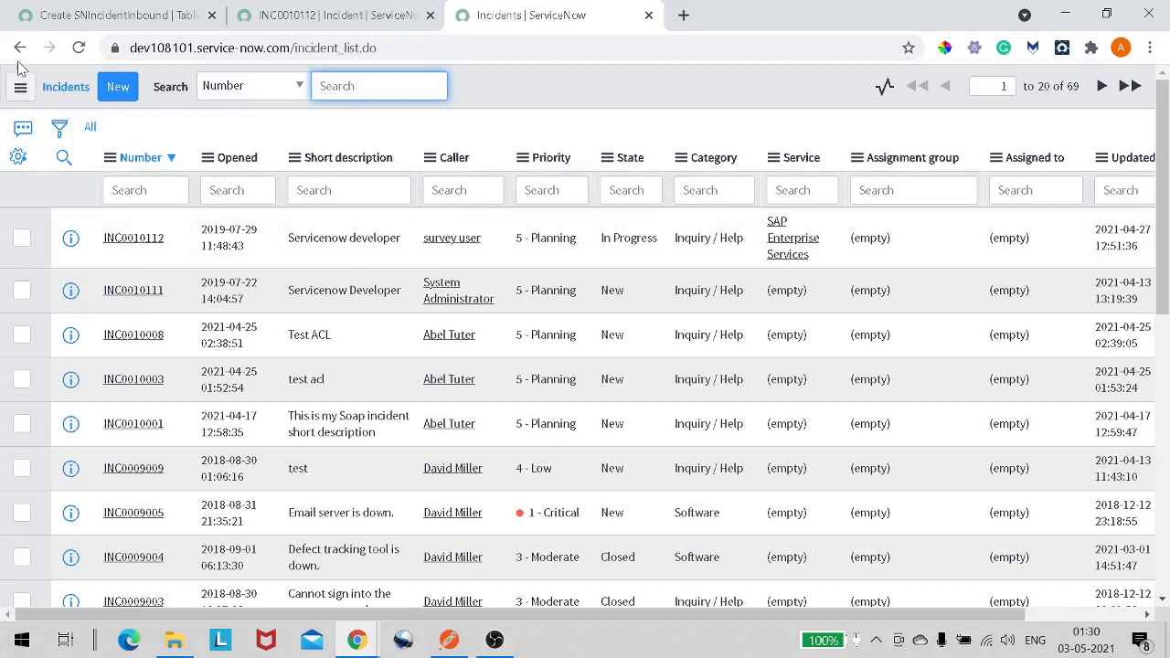
left_click(20, 48)
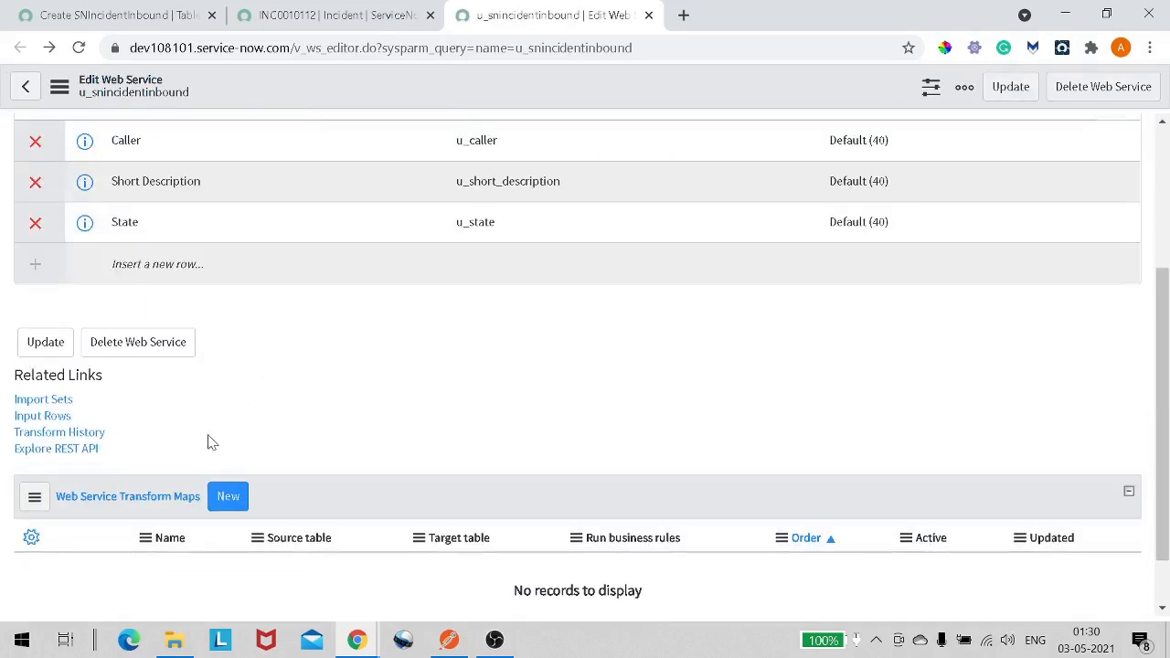
scroll(119, 422, "down", 3)
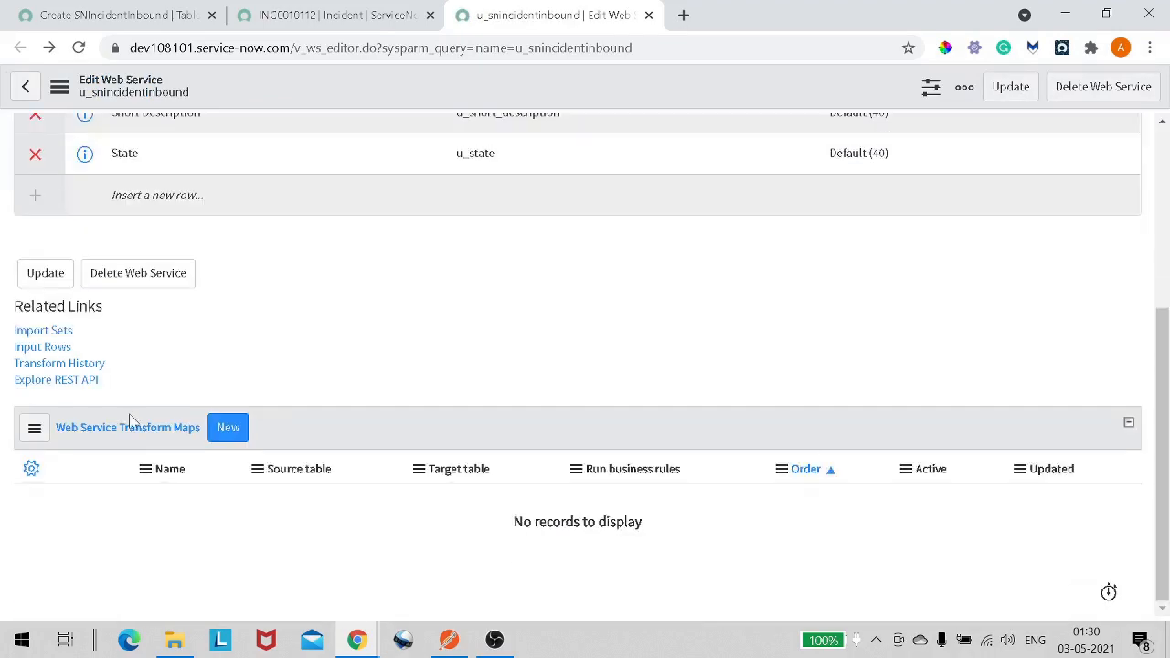
- Create a new web service transform map named SNINcidentTransform with target table Incident [incident]
left_click_drag(67, 439, 237, 436)
left_click(237, 436)
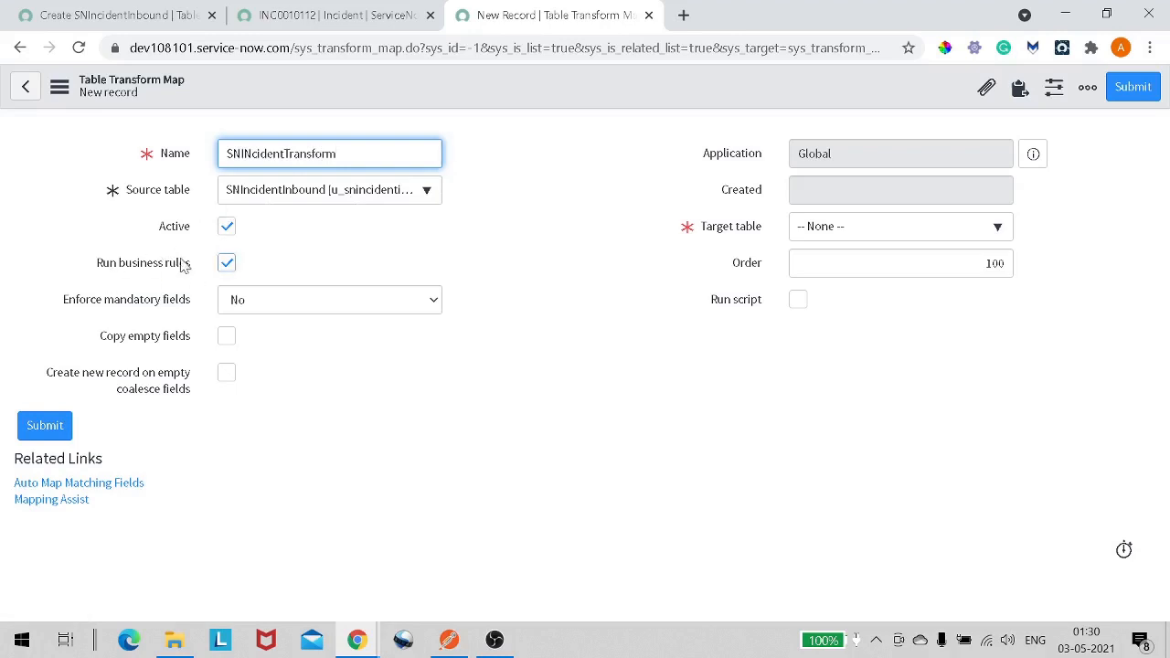
triple_click(125, 278)
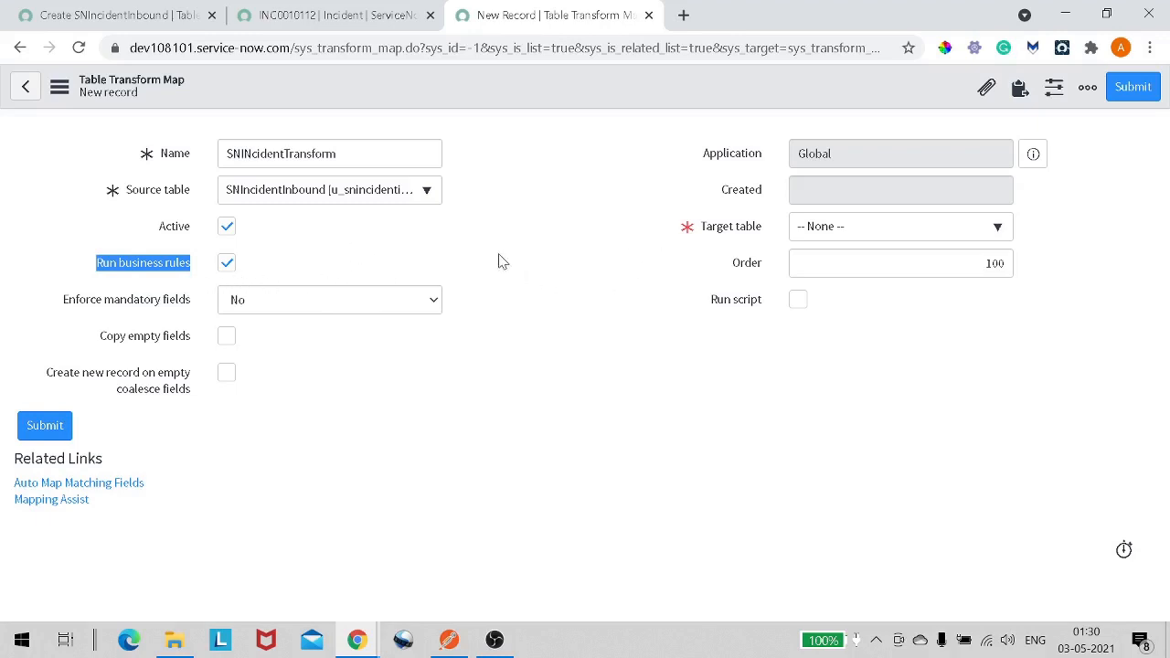
left_click(797, 233)
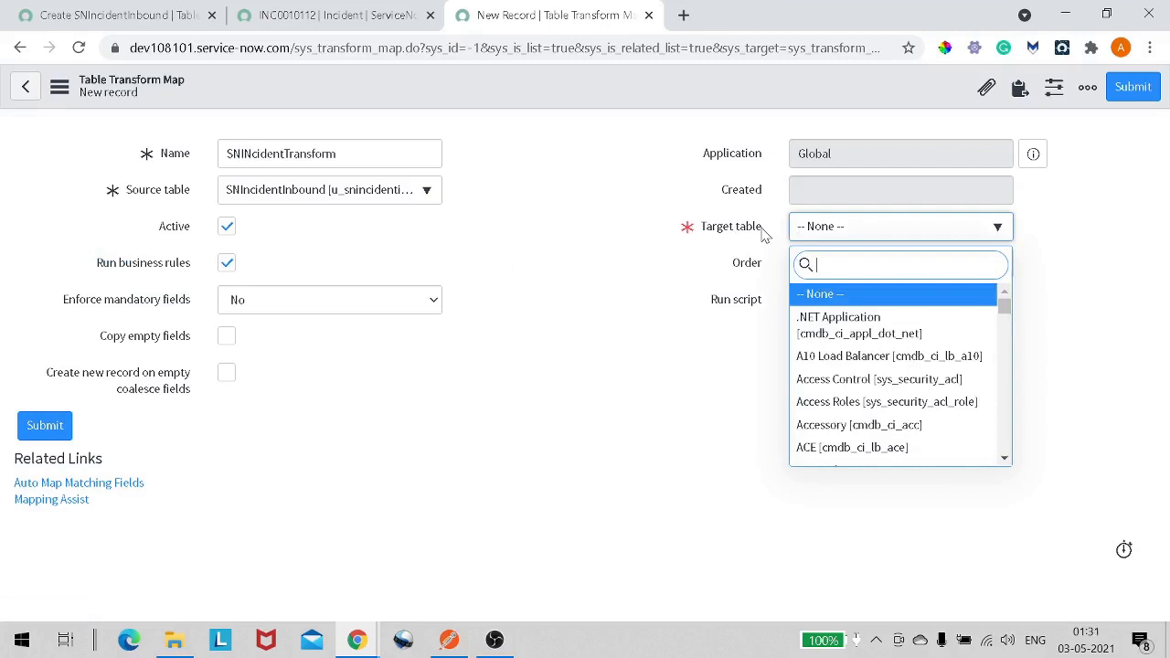
type("incident")
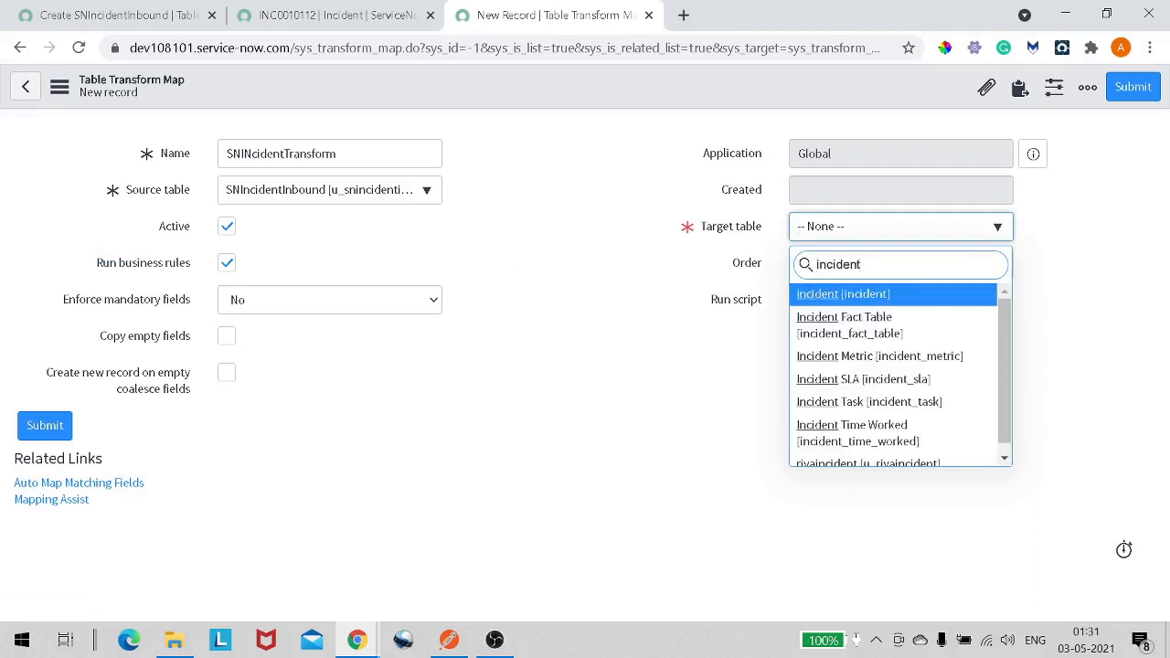
left_click(827, 295)
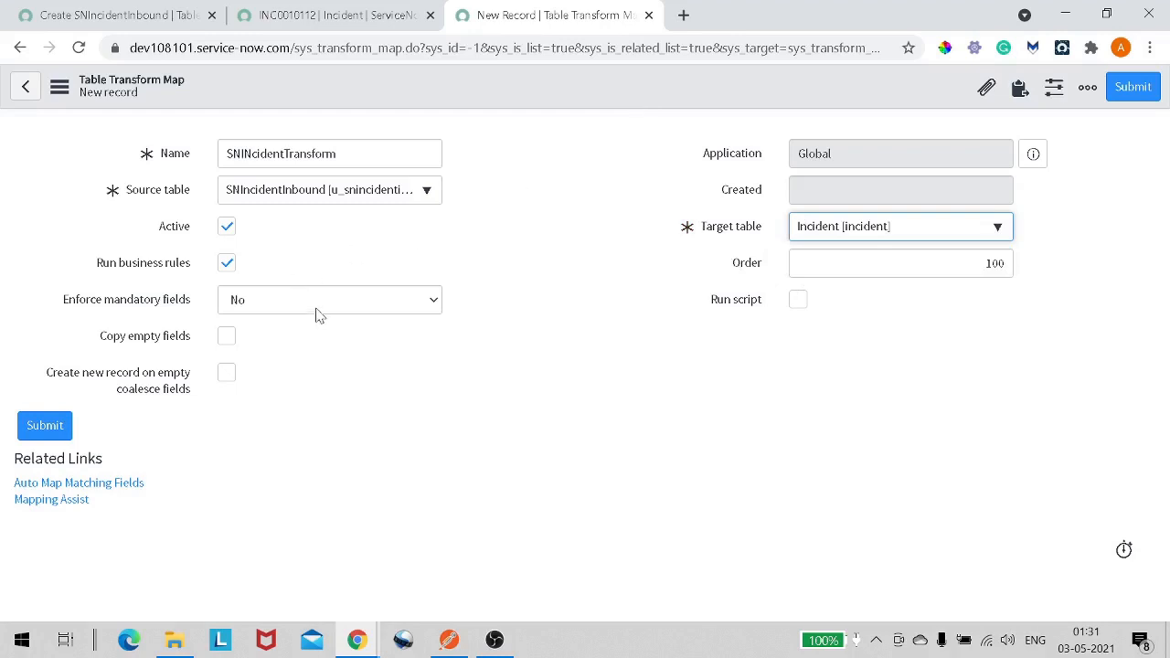
- Save the transform map and review its form and empty field maps
right_click(424, 86)
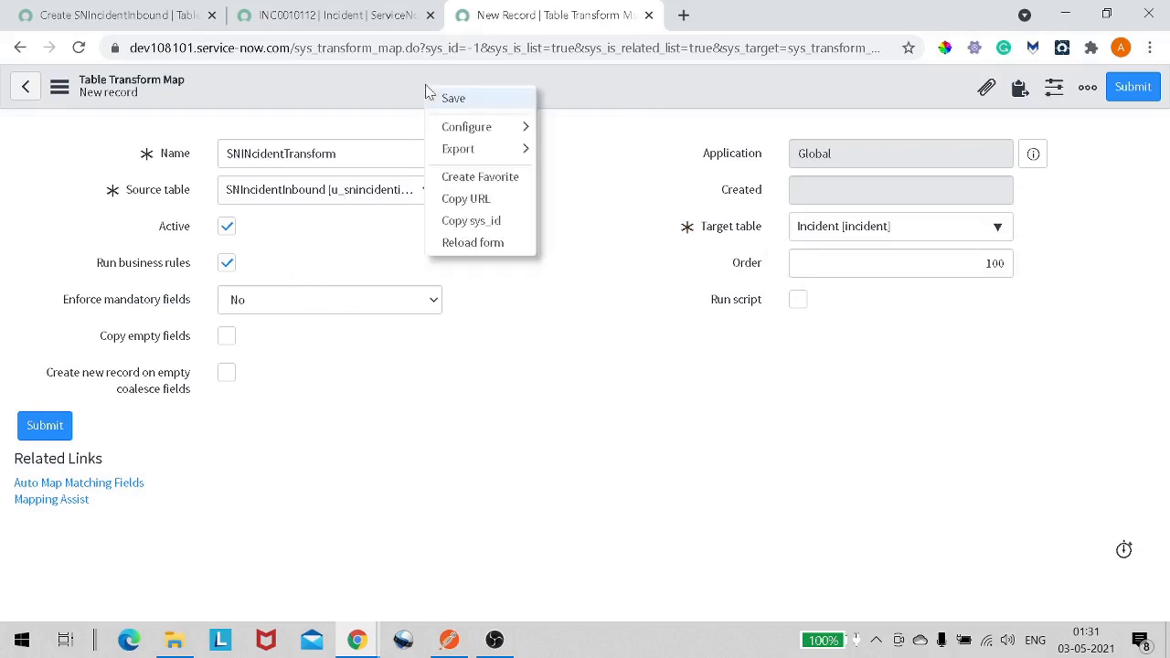
left_click(454, 98)
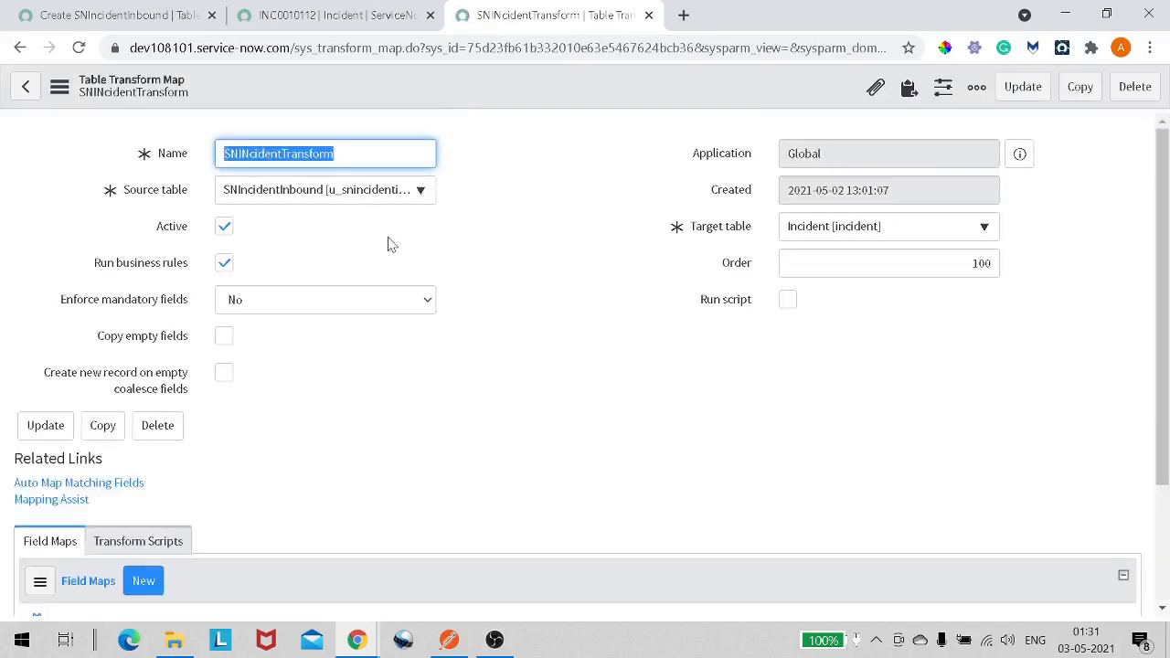
scroll(402, 264, "down", 1)
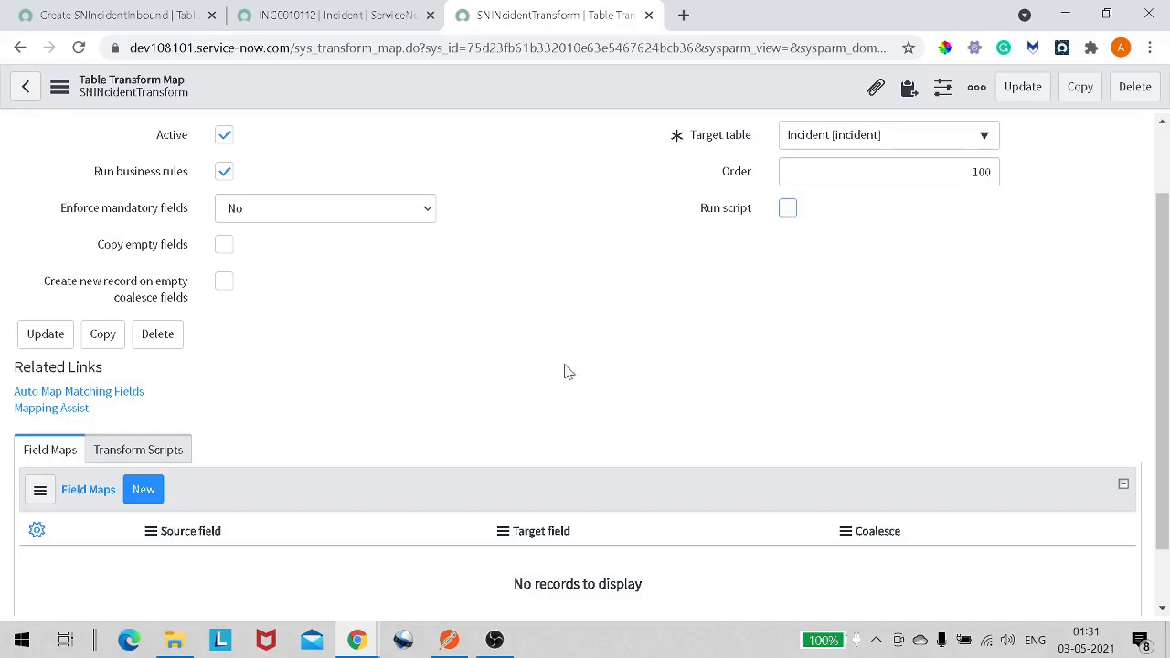
scroll(567, 370, "up", 1)
scroll(551, 357, "down", 2)
scroll(551, 374, "up", 2)
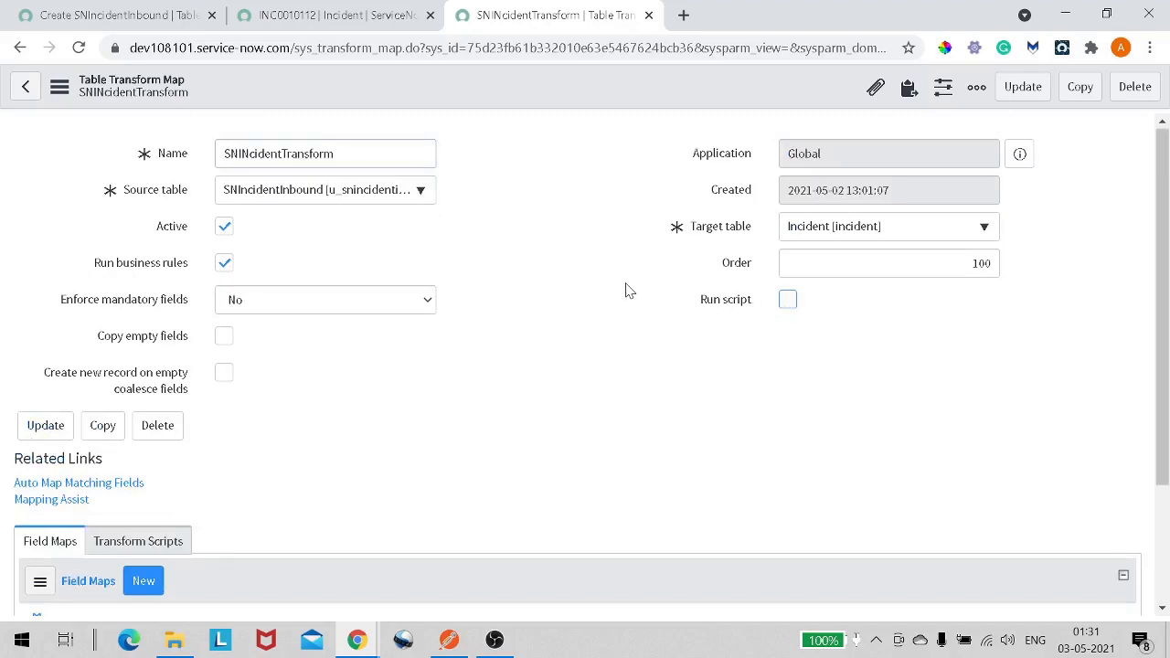
scroll(627, 290, "down", 2)
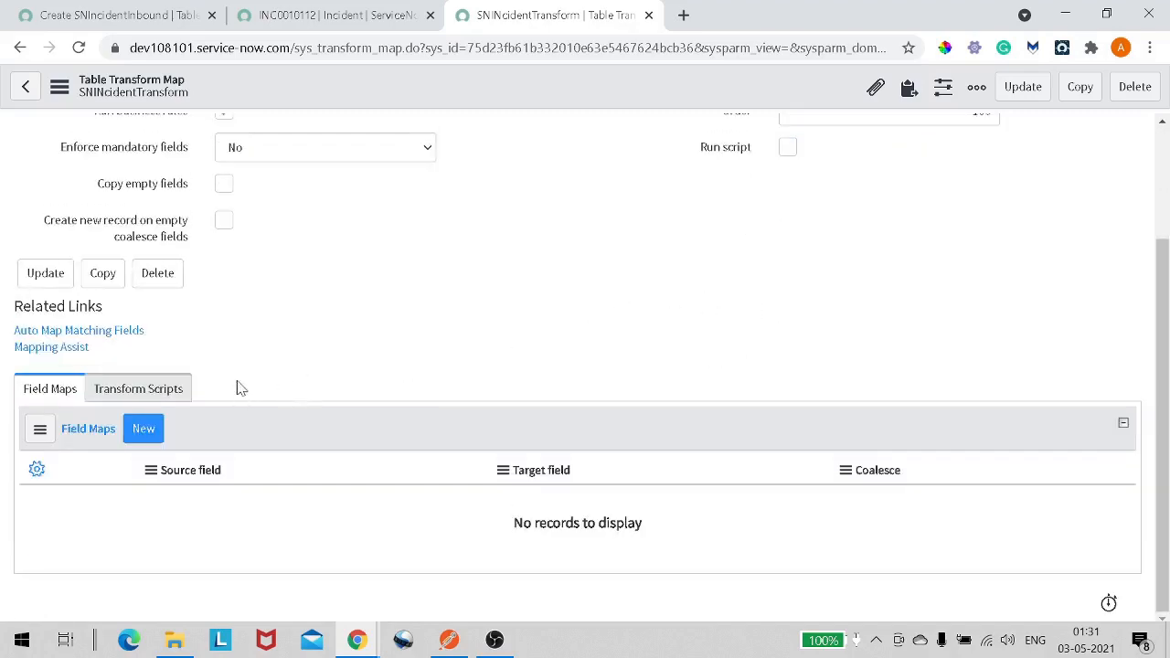
scroll(371, 347, "up", 2)
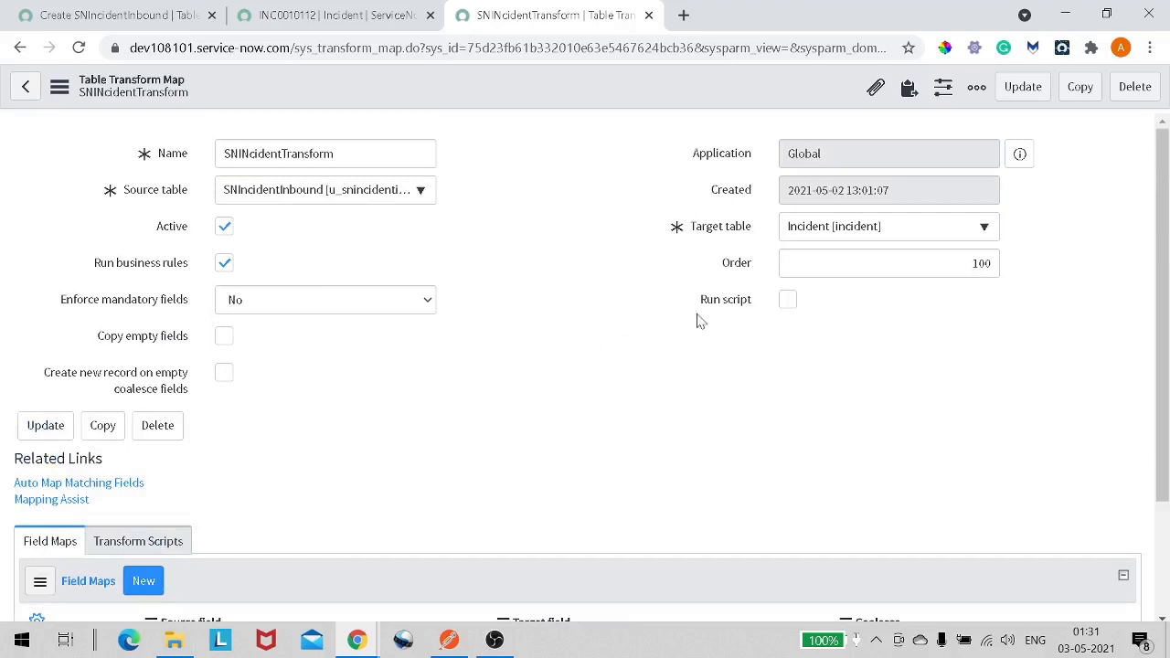
left_click(787, 302)
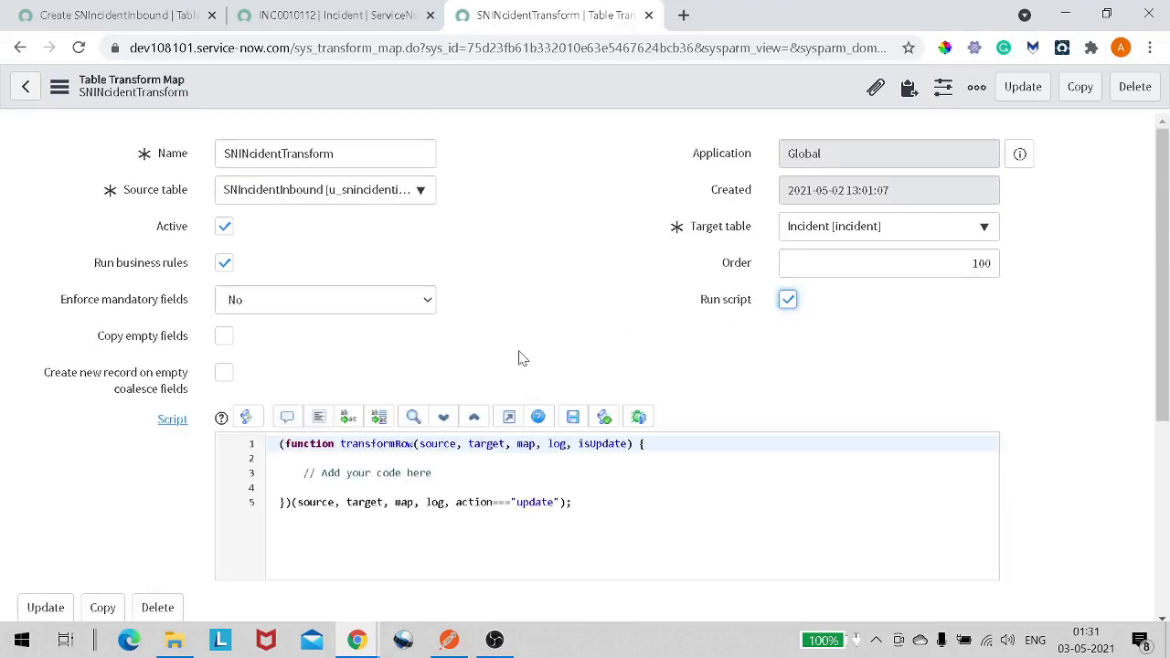
scroll(520, 356, "down", 1)
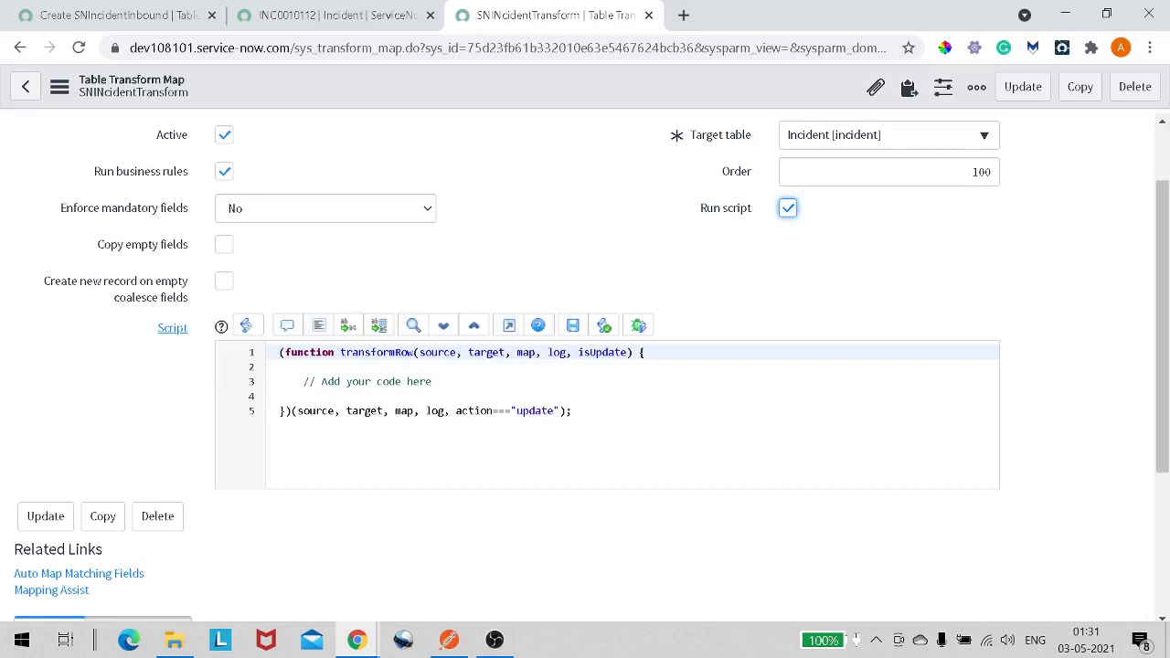
left_click_drag(432, 381, 321, 382)
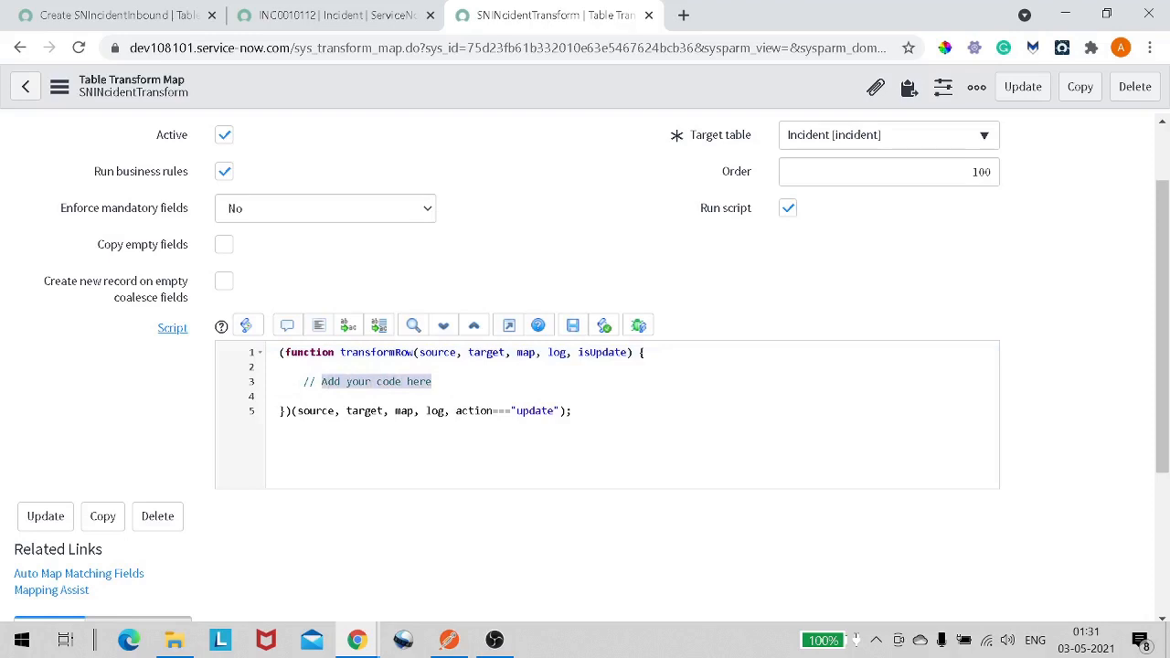
left_click(788, 208)
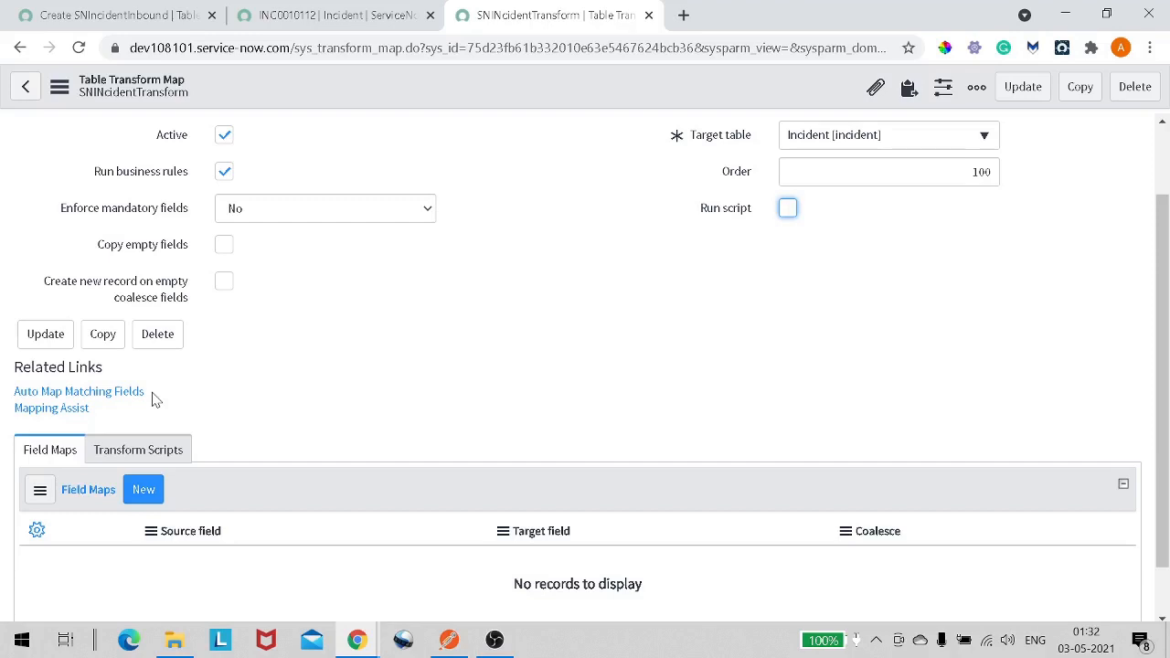
- Open Mapping Assist and map the source Caller field to the Incident Caller field
left_click(64, 416)
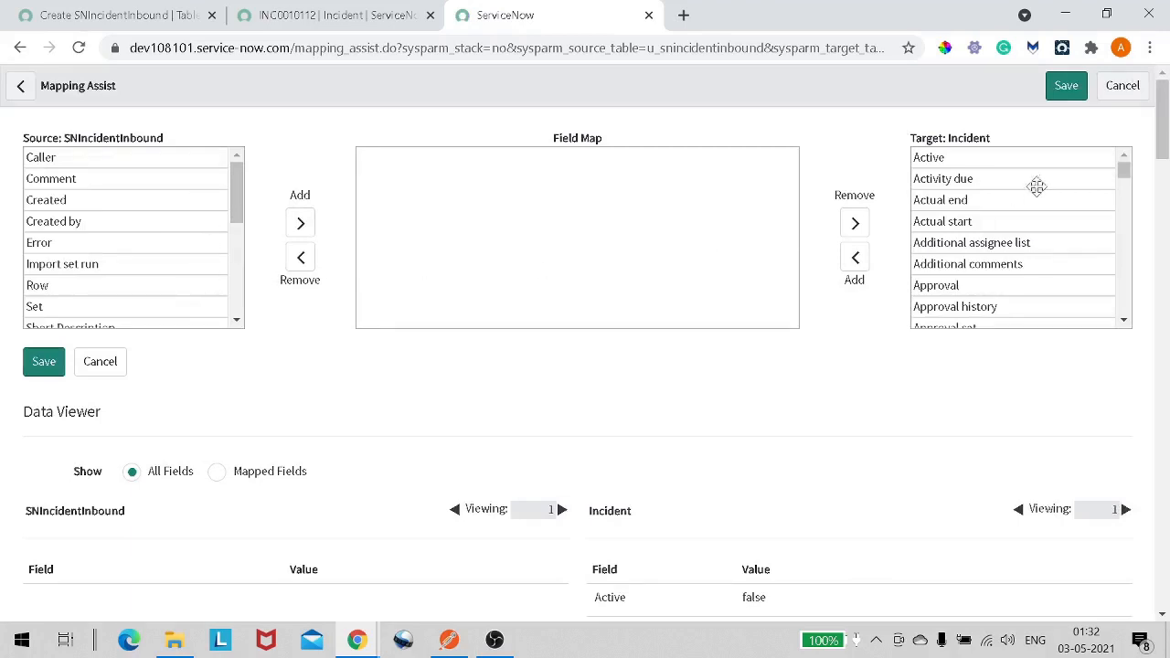
scroll(1008, 189, "down", 2)
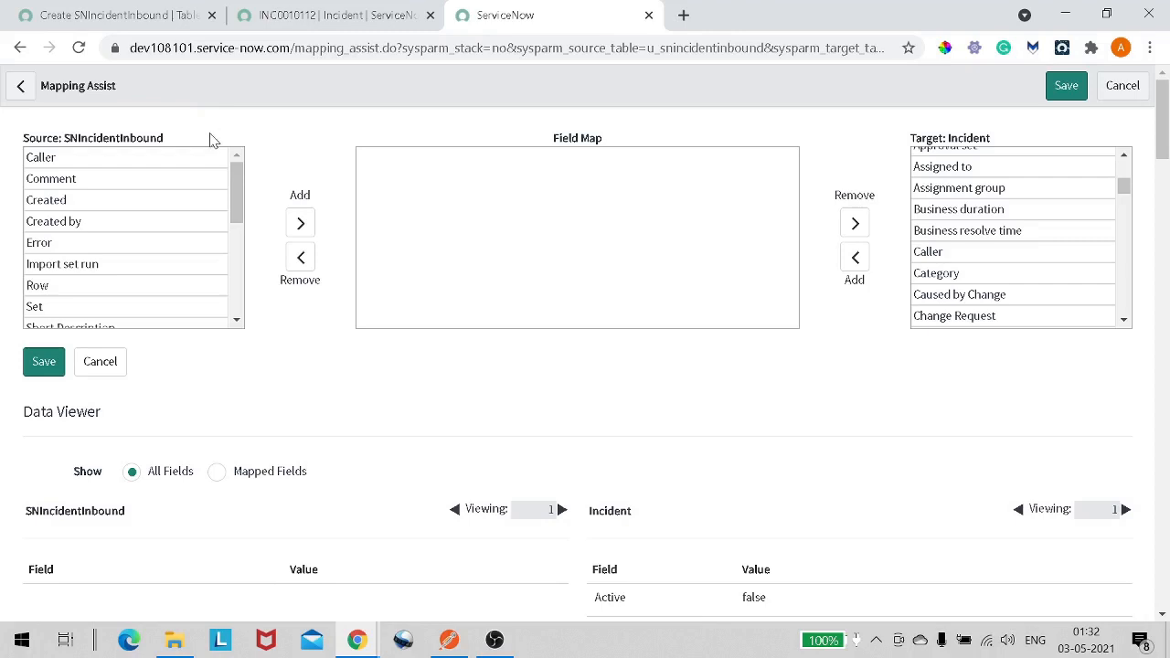
left_click_drag(199, 142, 70, 138)
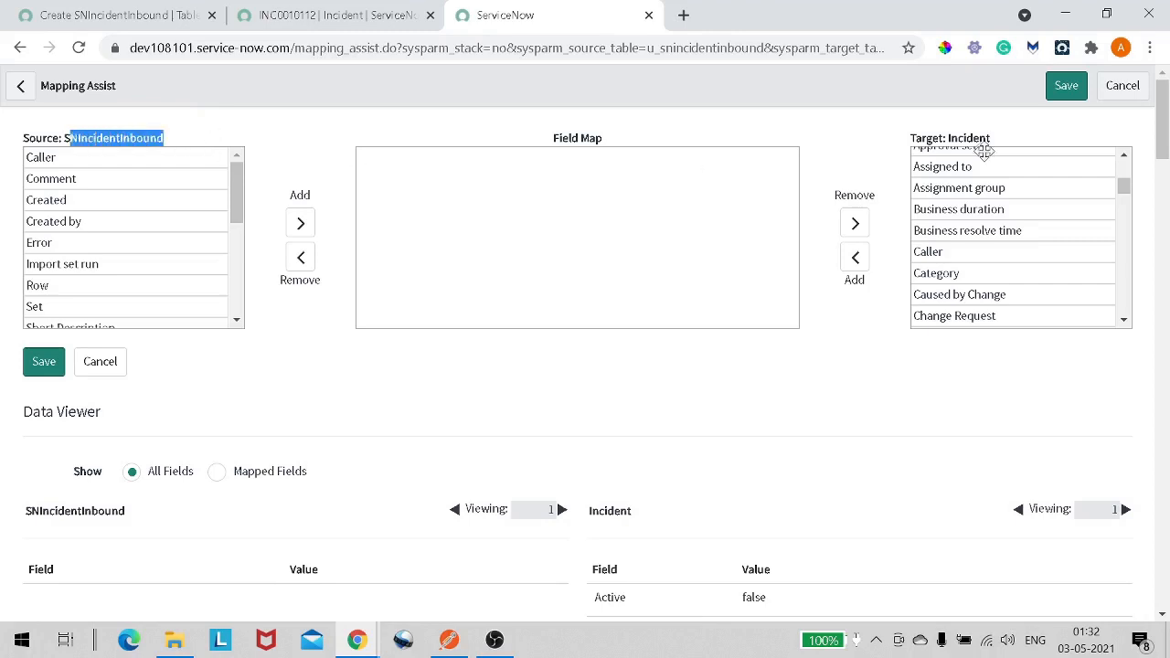
left_click_drag(1026, 140, 934, 149)
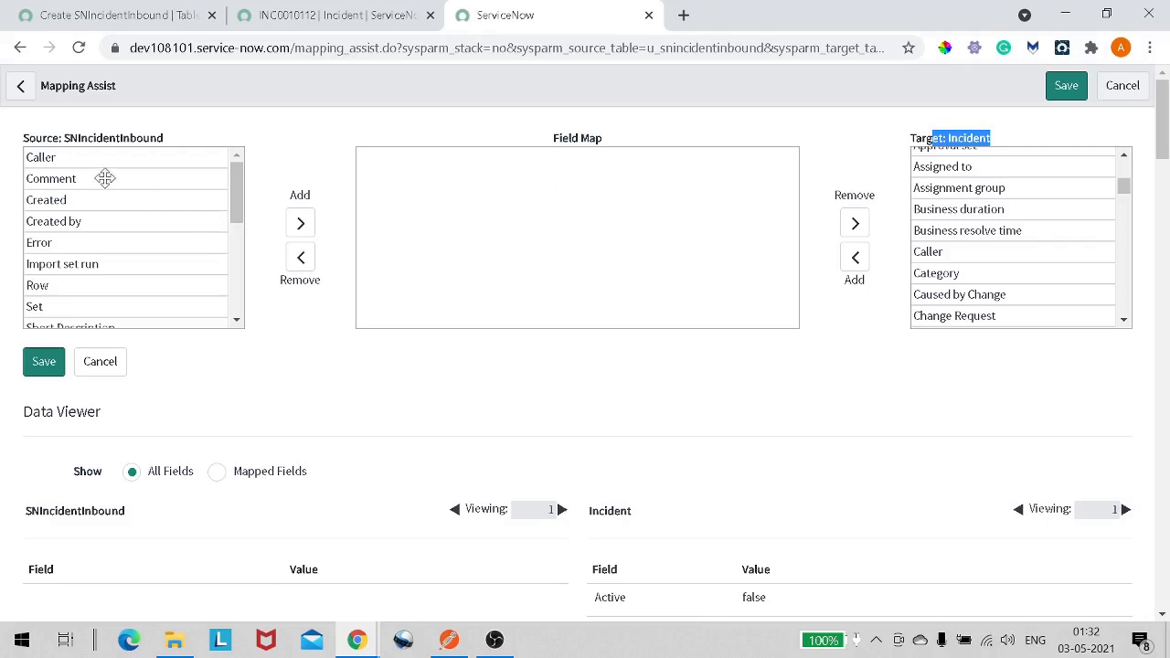
double_click(79, 158)
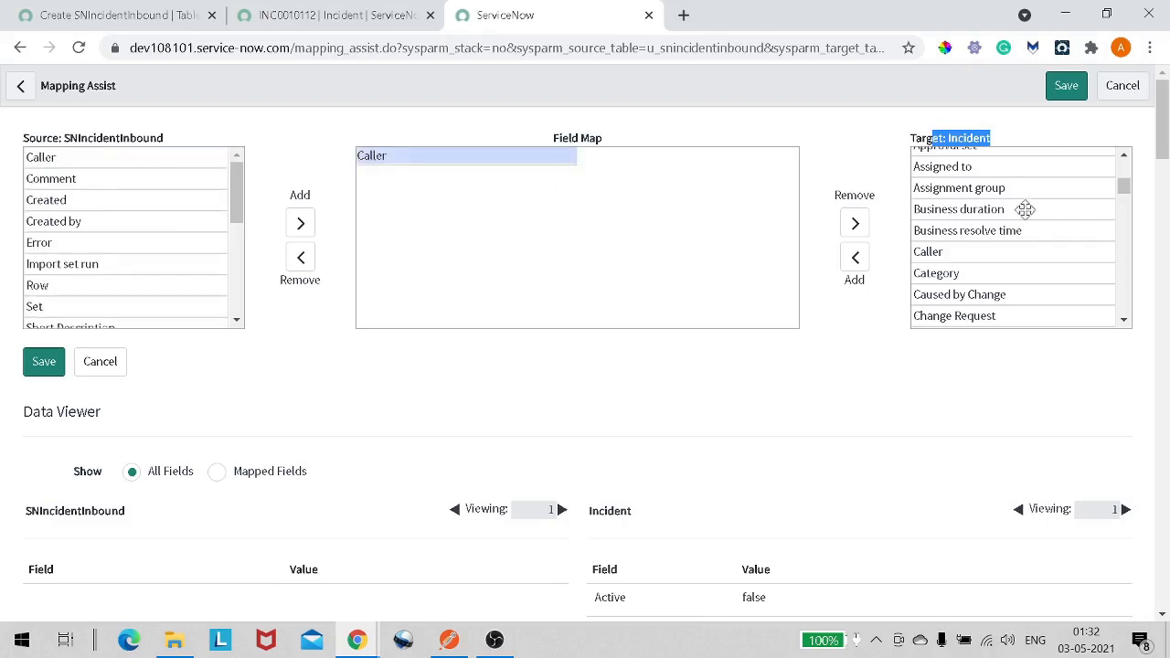
scroll(942, 248, "down", 1)
left_click(942, 245)
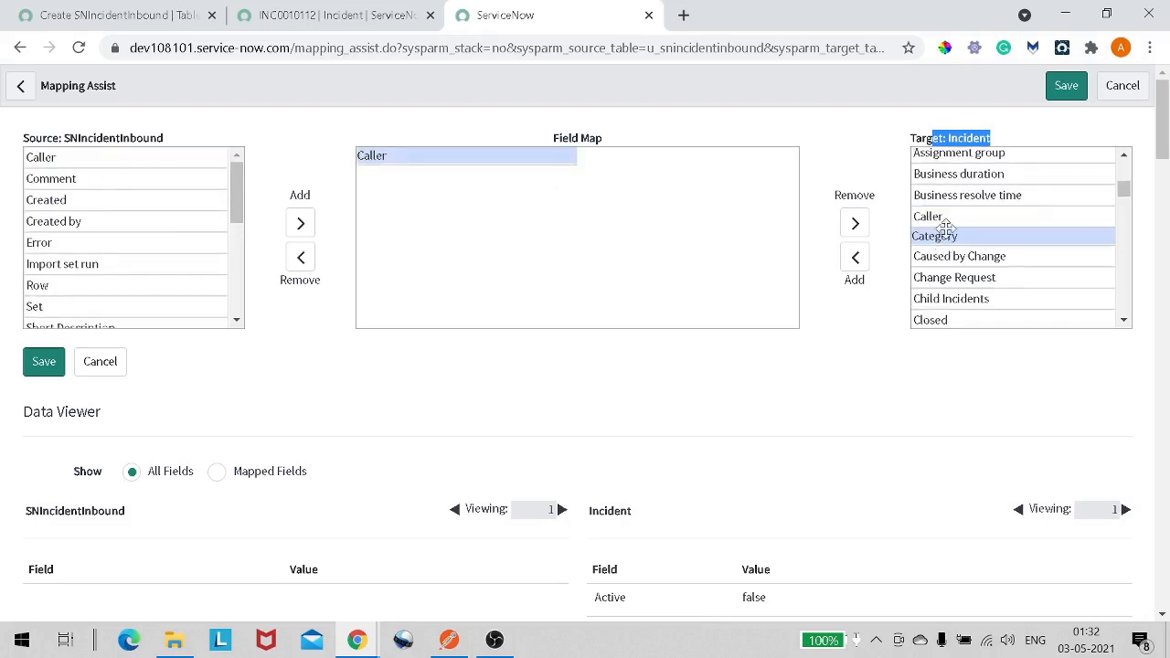
double_click(942, 217)
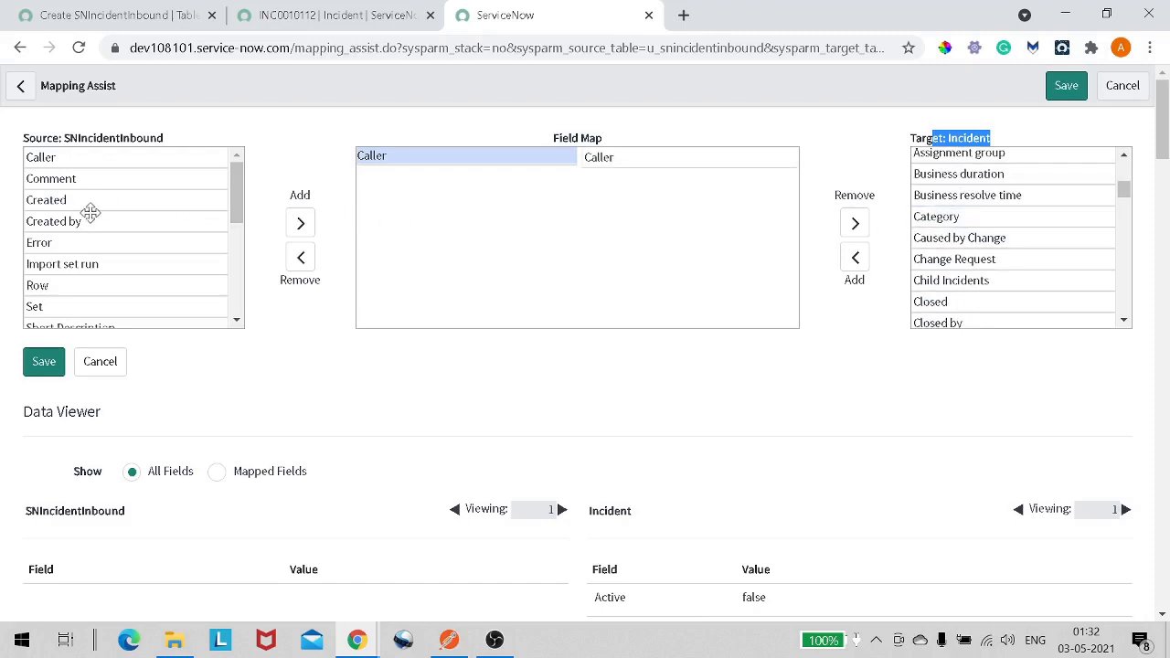
- Map the source State(u_state) field to the Incident State field
scroll(83, 211, "down", 2)
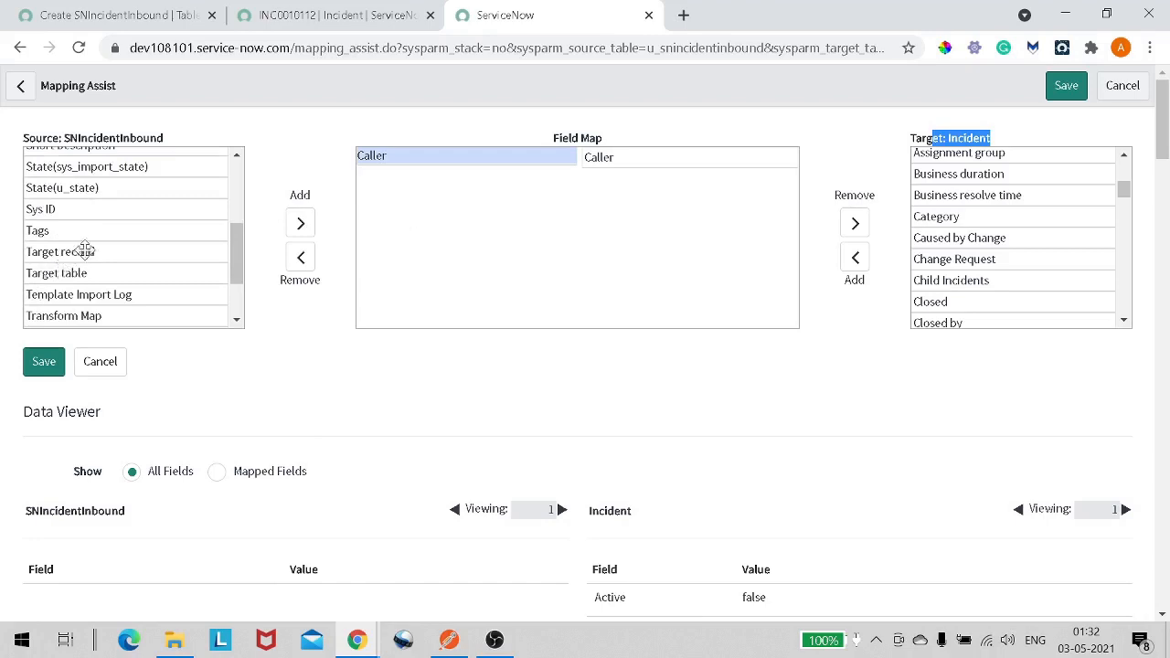
scroll(109, 209, "up", 1)
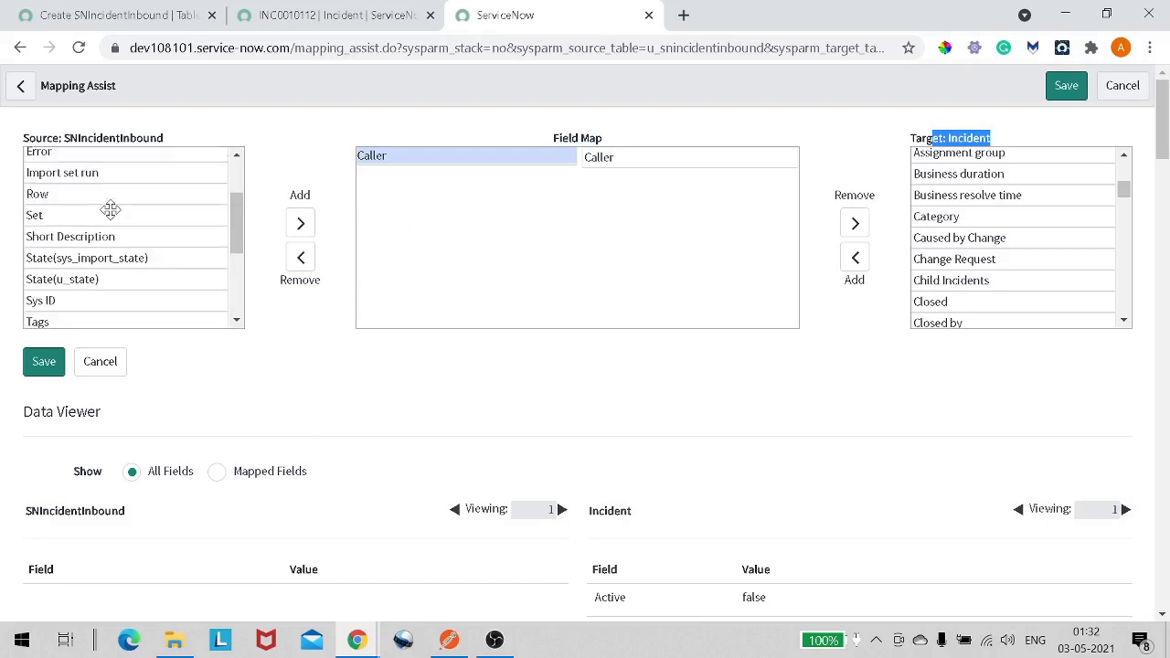
scroll(94, 280, "down", 1)
left_click(94, 280)
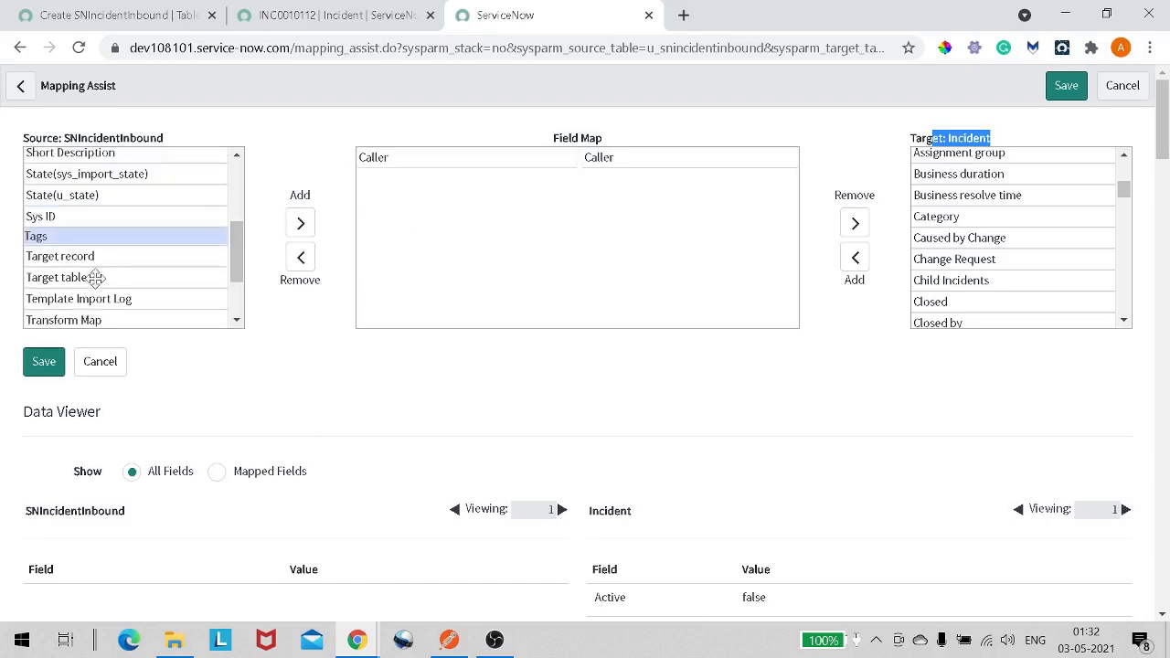
double_click(104, 194)
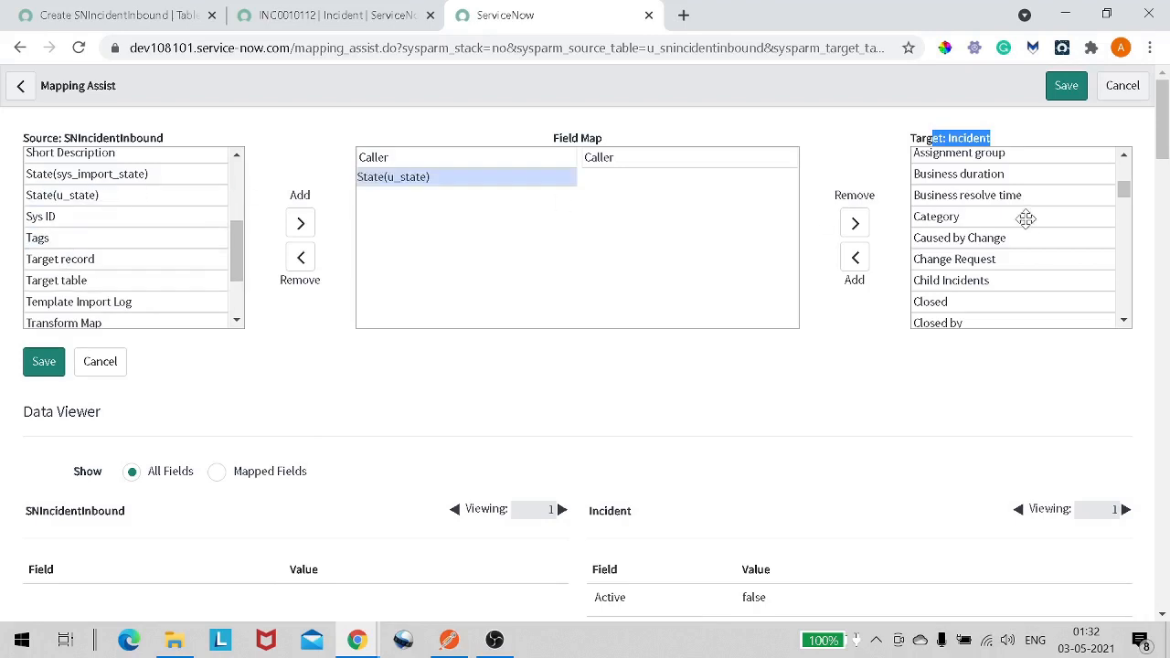
scroll(1027, 220, "down", 6)
scroll(1026, 220, "down", 2)
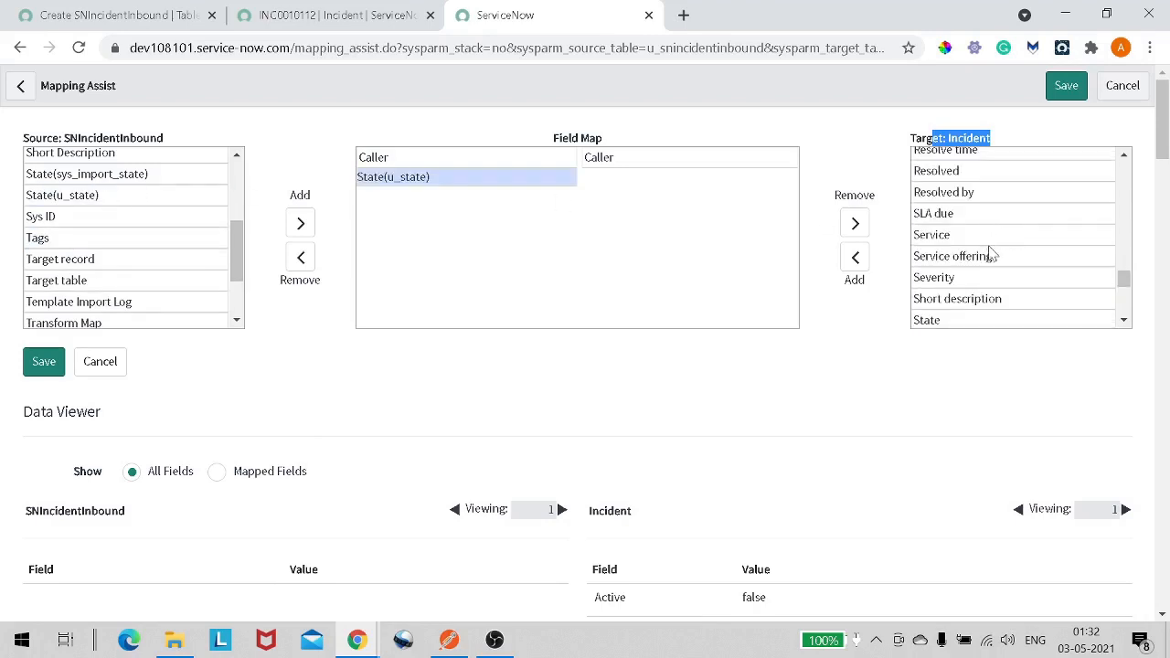
scroll(958, 314, "down", 1)
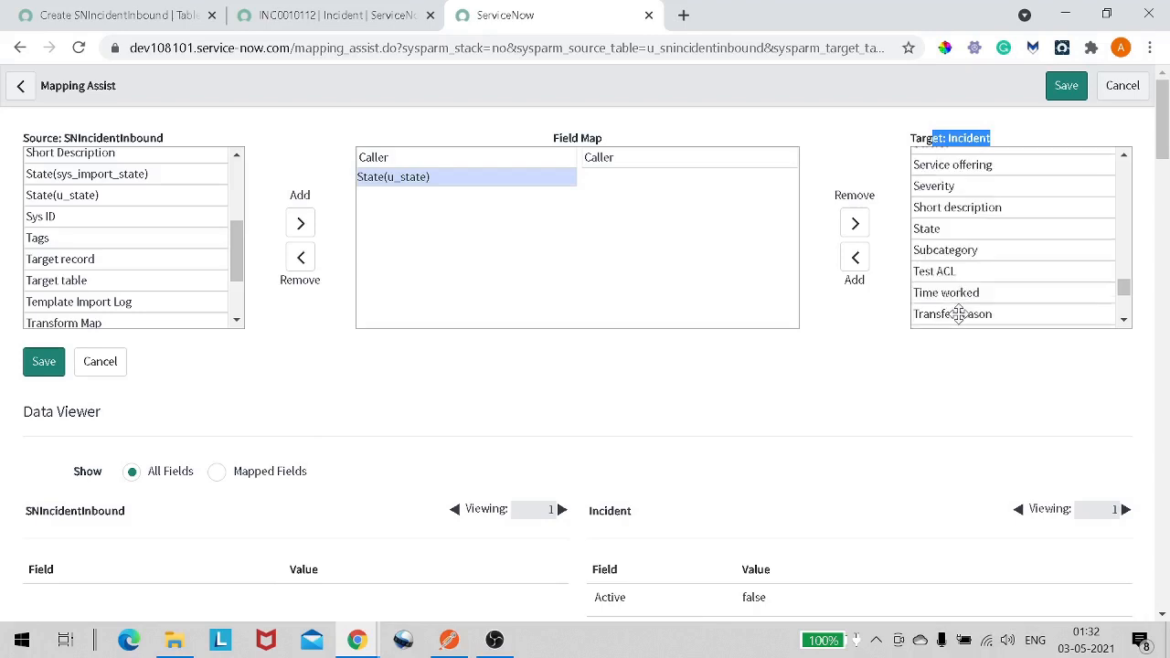
double_click(952, 228)
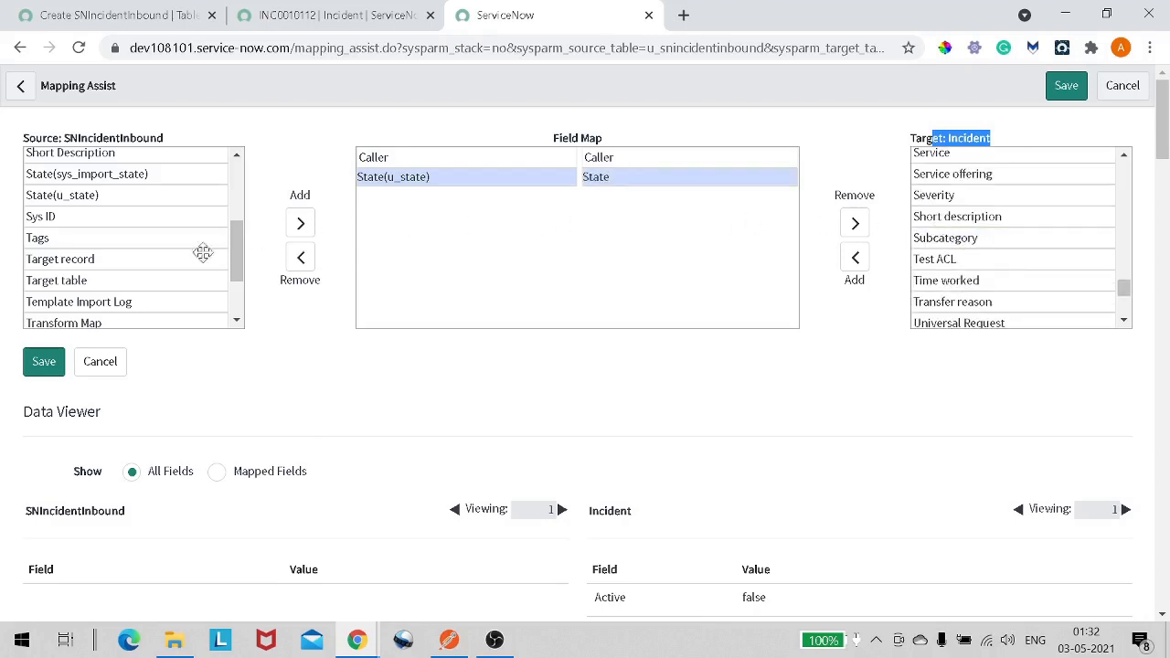
- Map the source Short Description field to the Incident Short description field
scroll(185, 256, "down", 2)
scroll(186, 256, "up", 4)
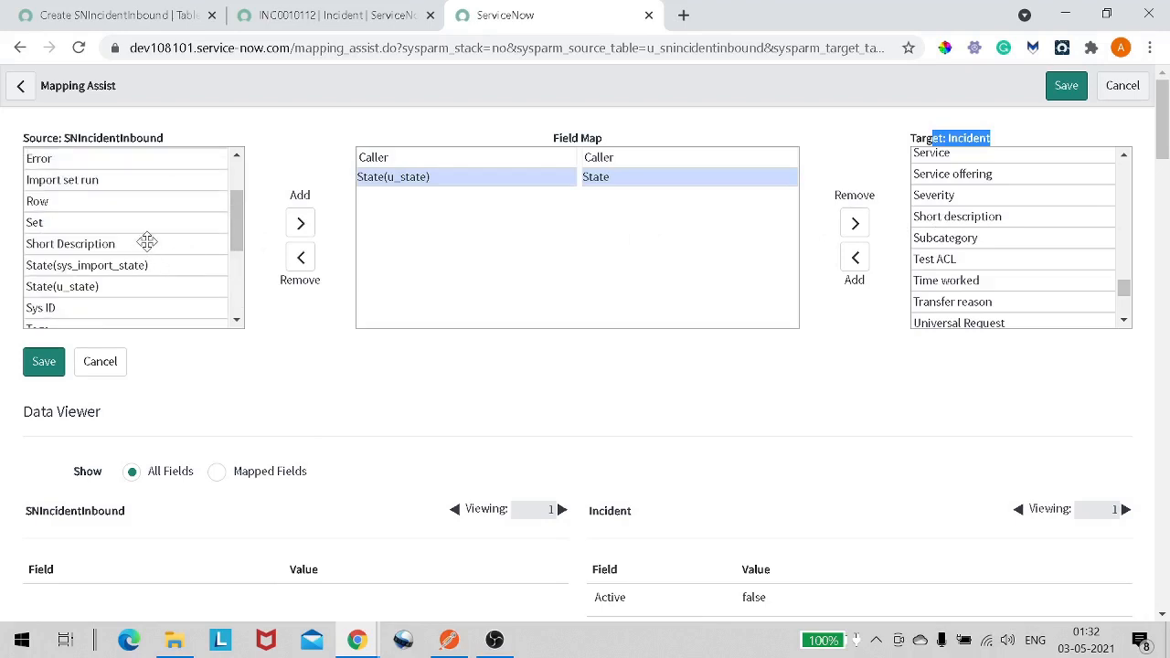
scroll(146, 240, "up", 2)
scroll(146, 240, "down", 4)
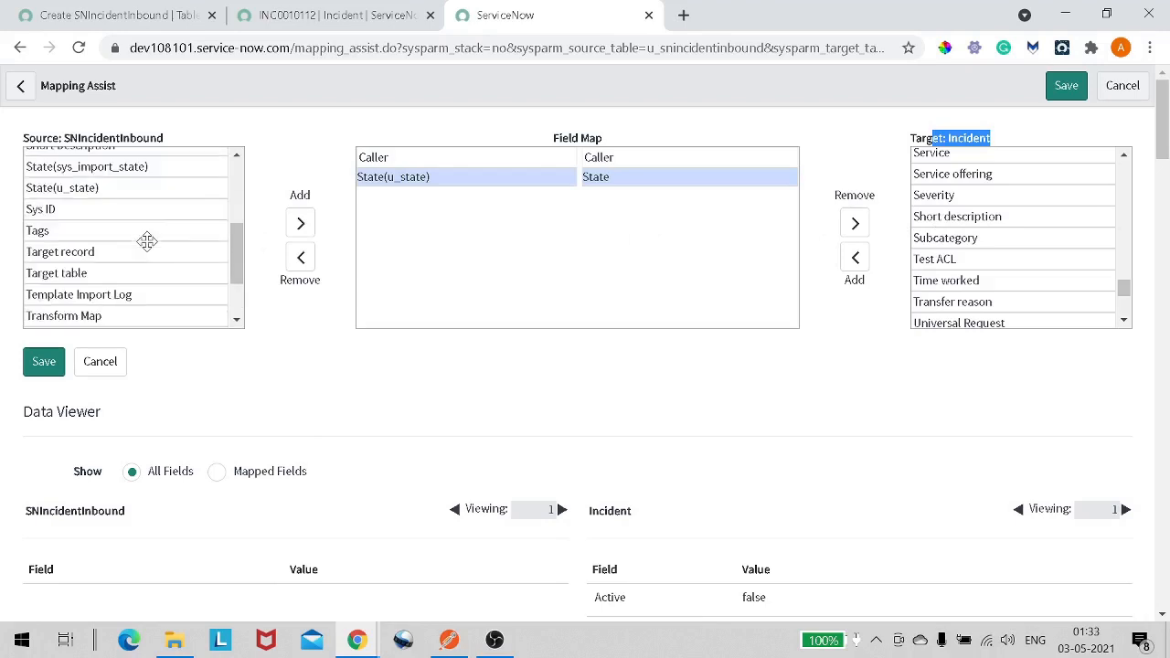
scroll(151, 249, "down", 2)
scroll(149, 245, "up", 2)
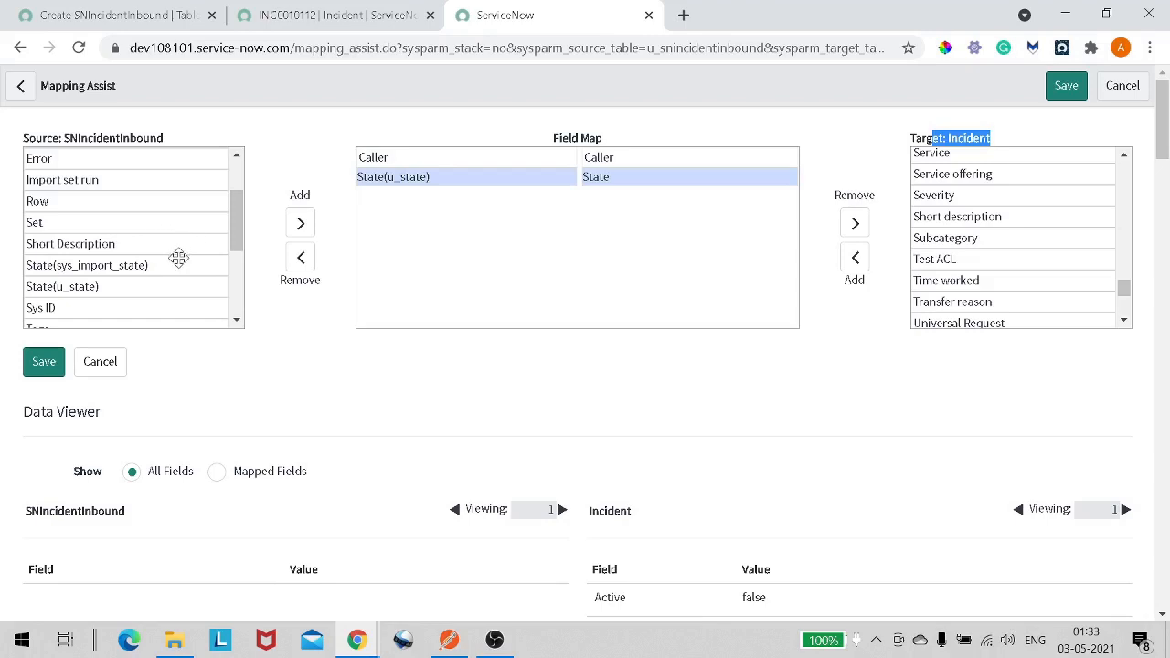
double_click(173, 239)
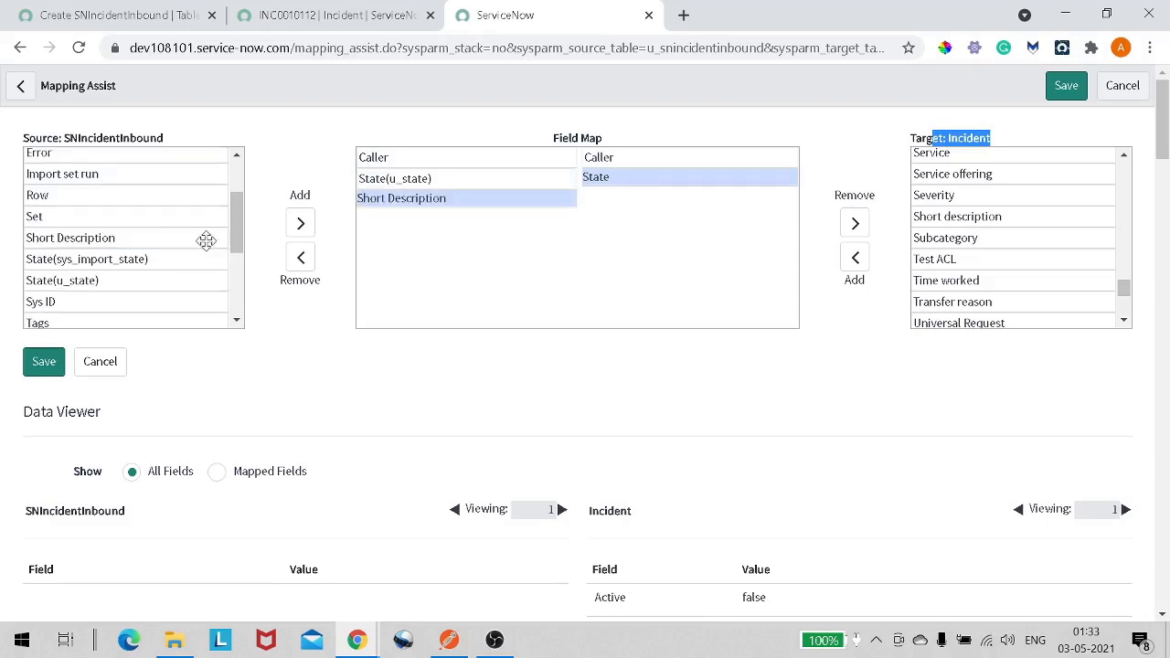
scroll(212, 239, "up", 2)
scroll(219, 240, "down", 5)
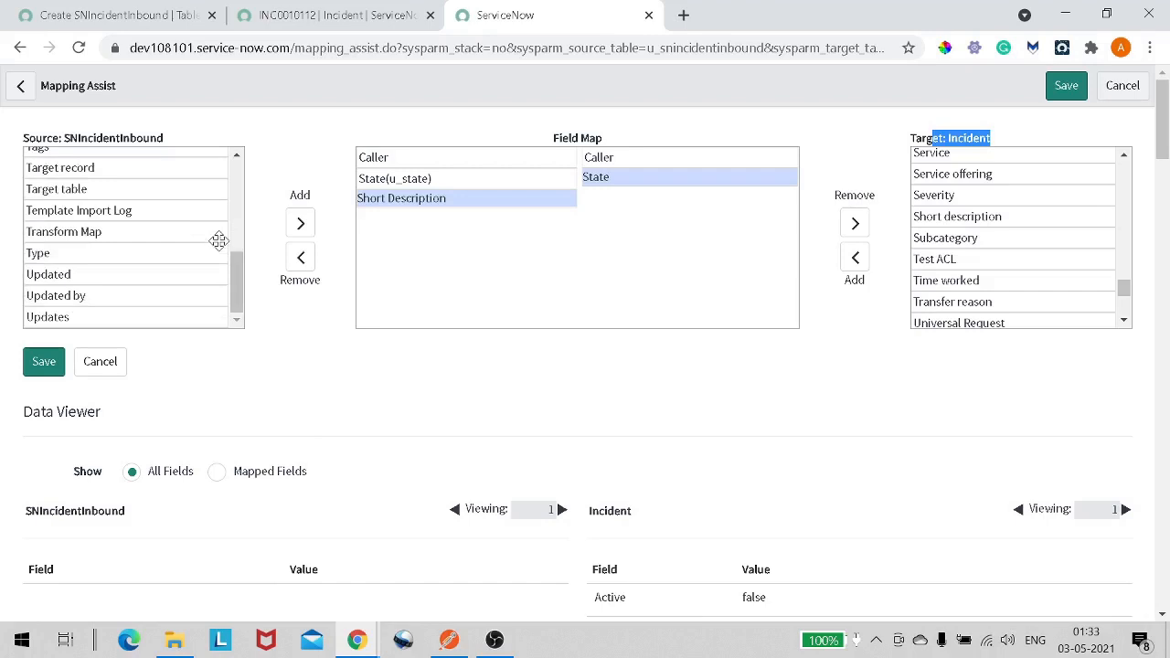
double_click(961, 217)
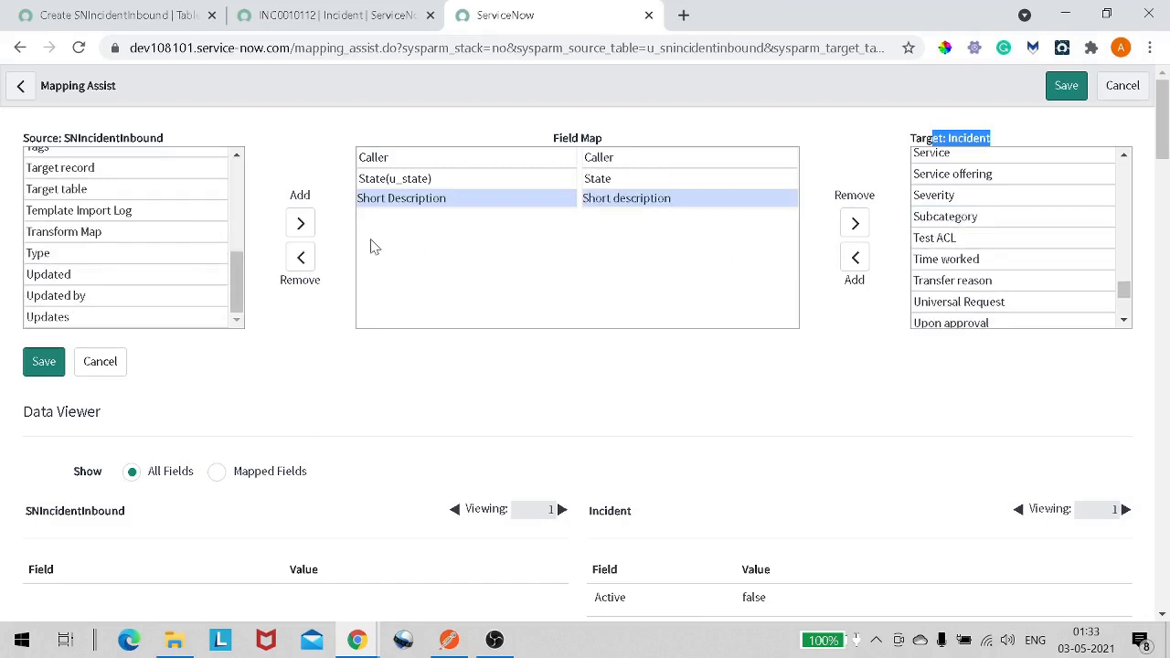
- Save the field mappings to the transform map
scroll(152, 216, "up", 5)
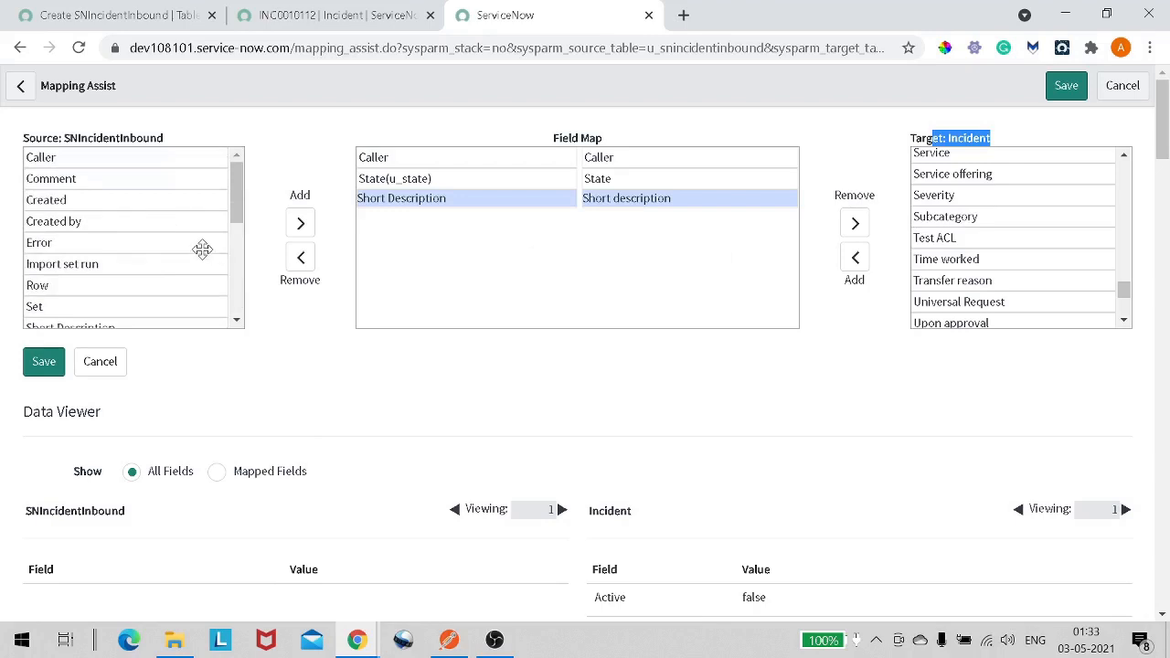
scroll(203, 252, "down", 1)
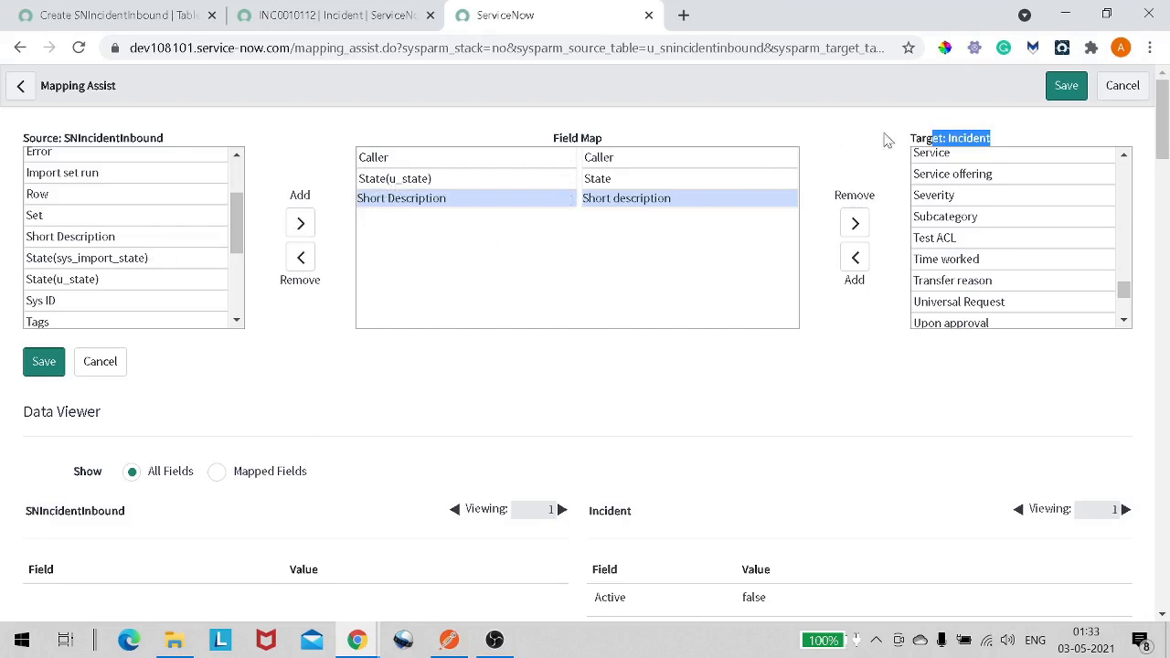
left_click(1053, 87)
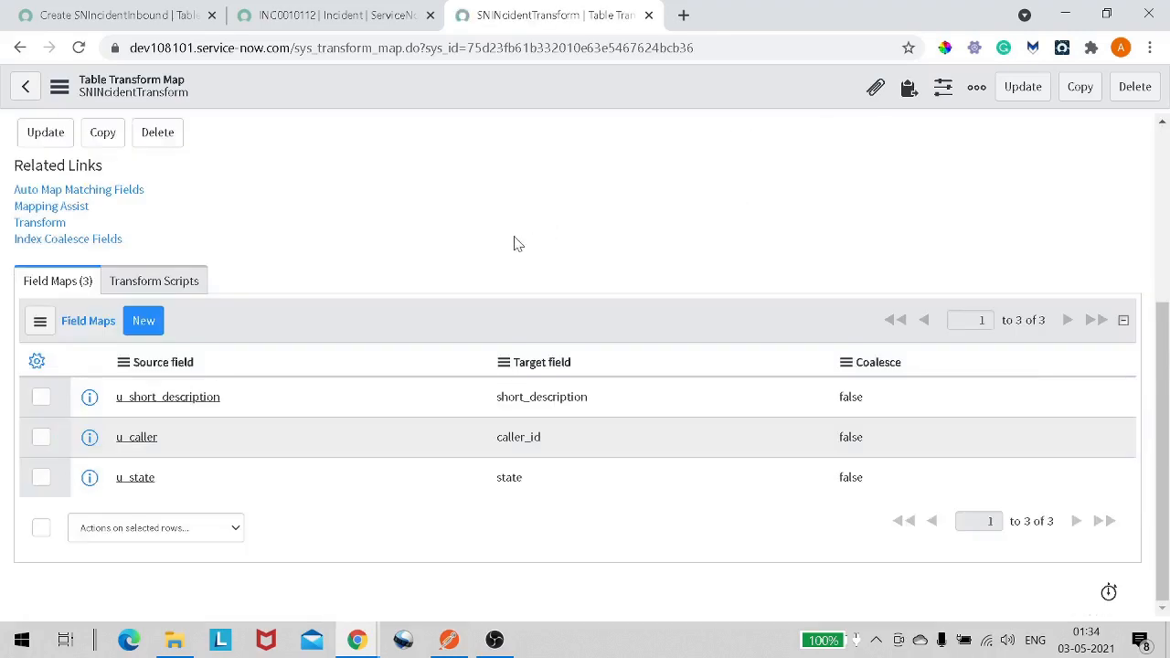
- Switch to the first browser tab and filter the application navigator for web ser
scroll(501, 247, "up", 3)
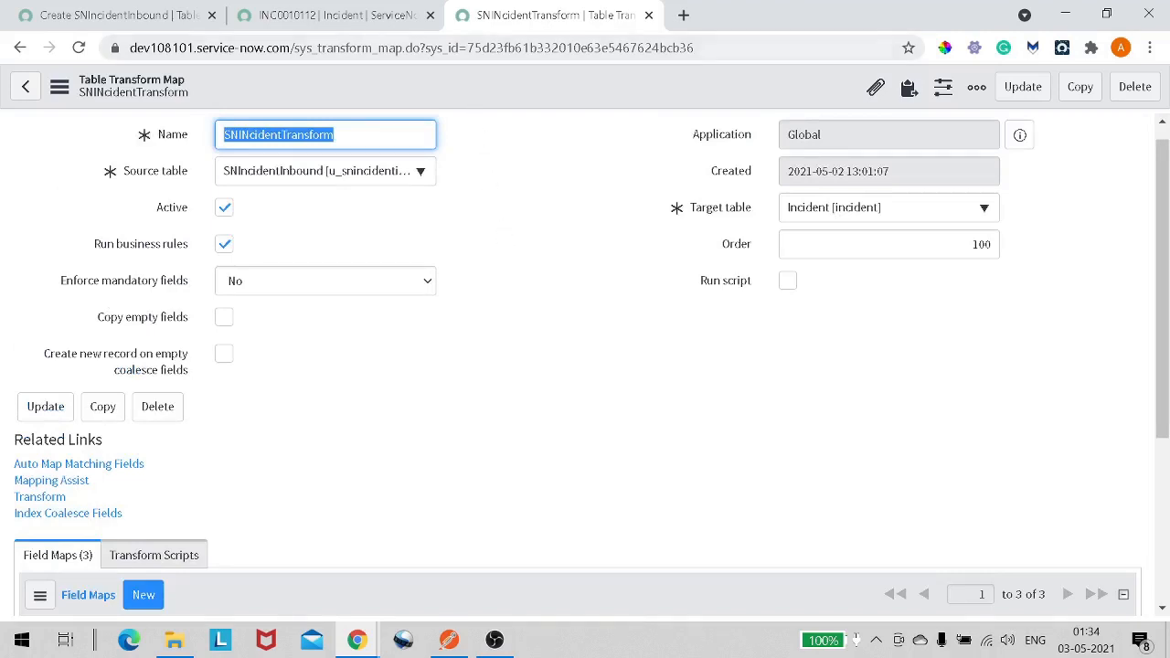
left_click(126, 22)
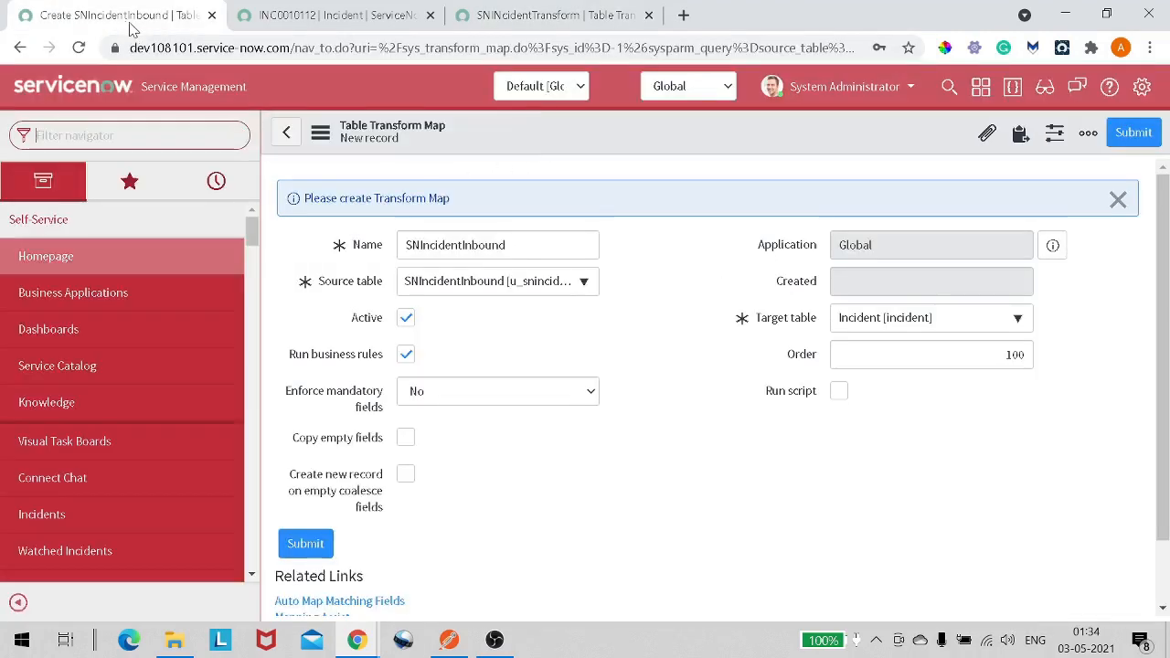
scroll(709, 384, "down", 1)
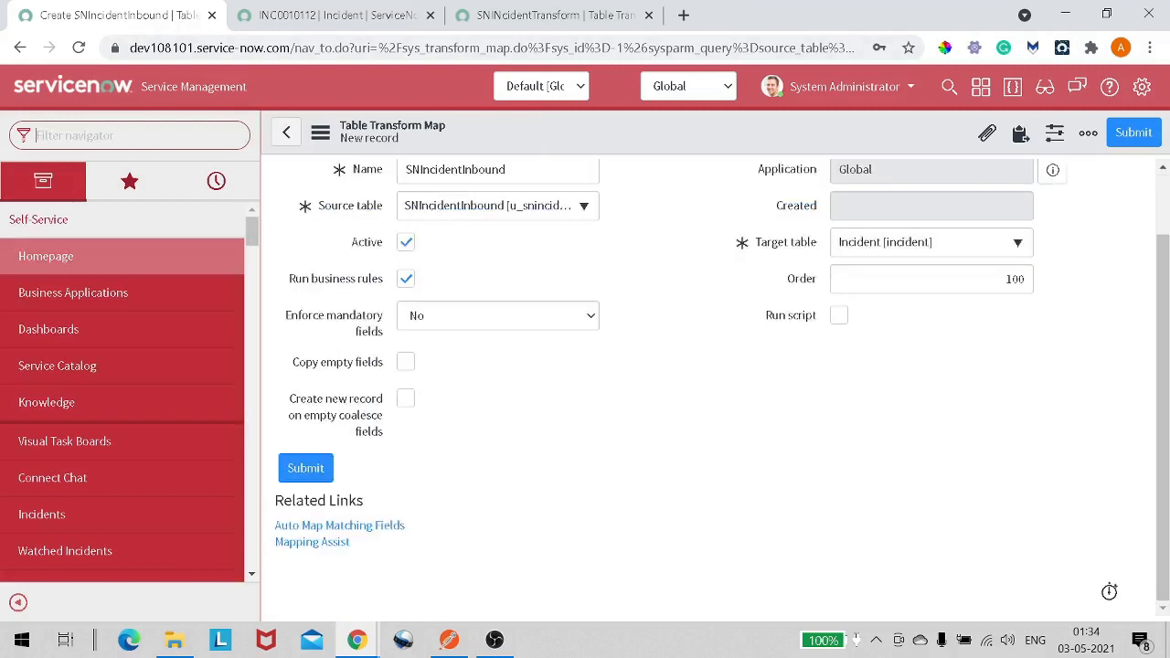
scroll(585, 279, "up", 1)
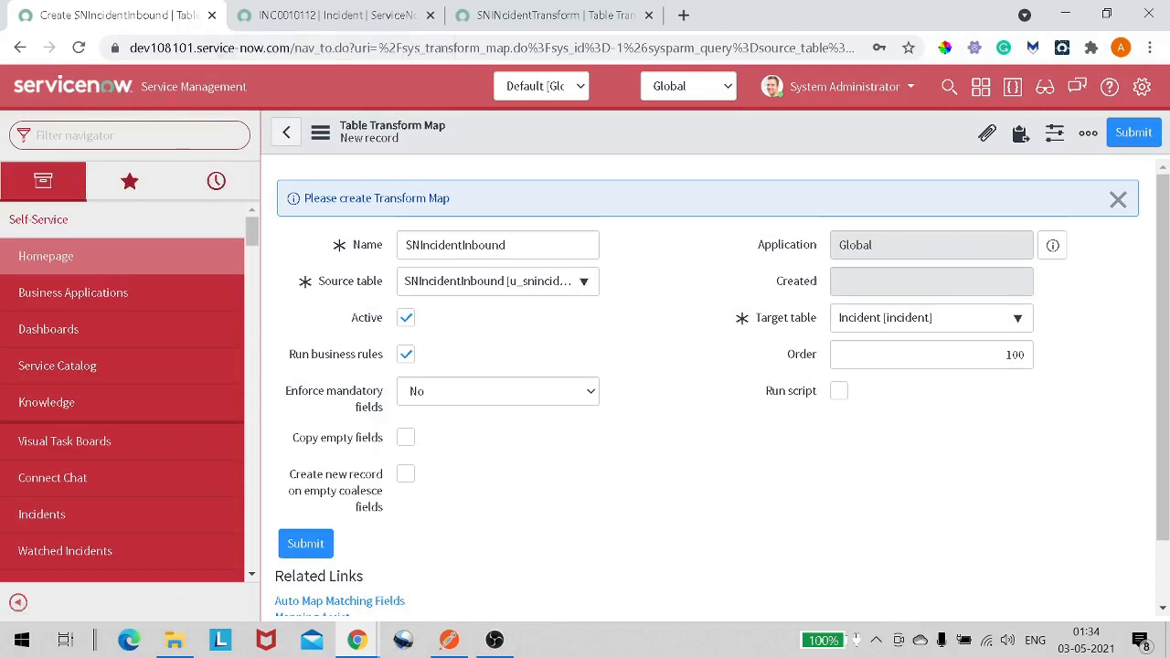
type("we")
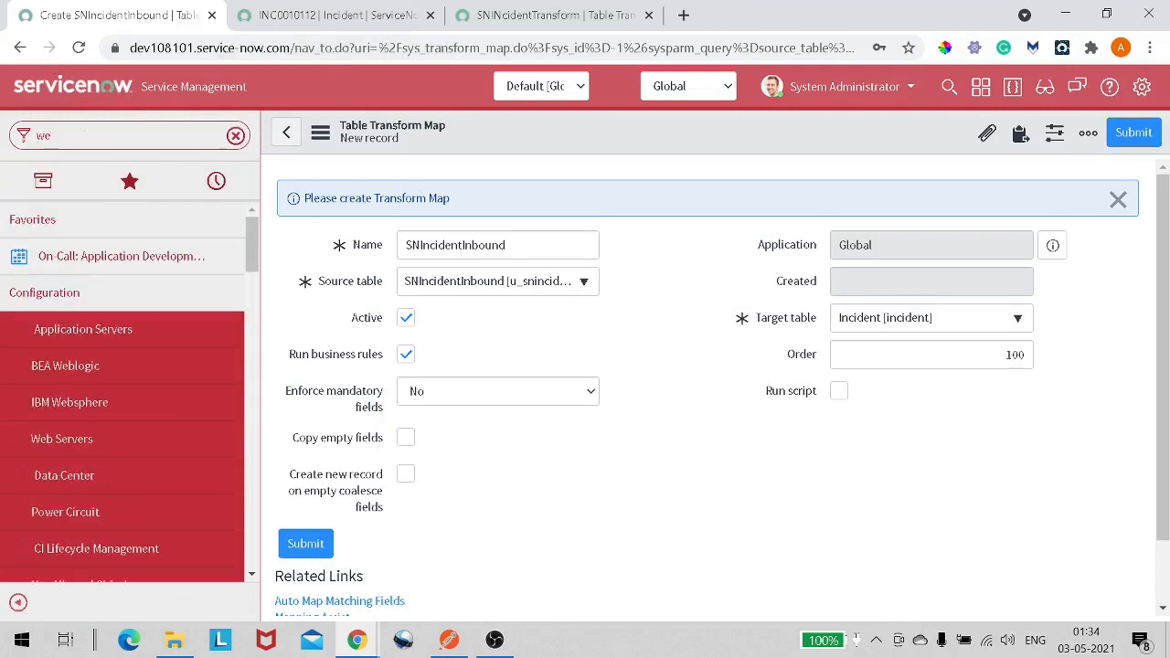
type("b ser")
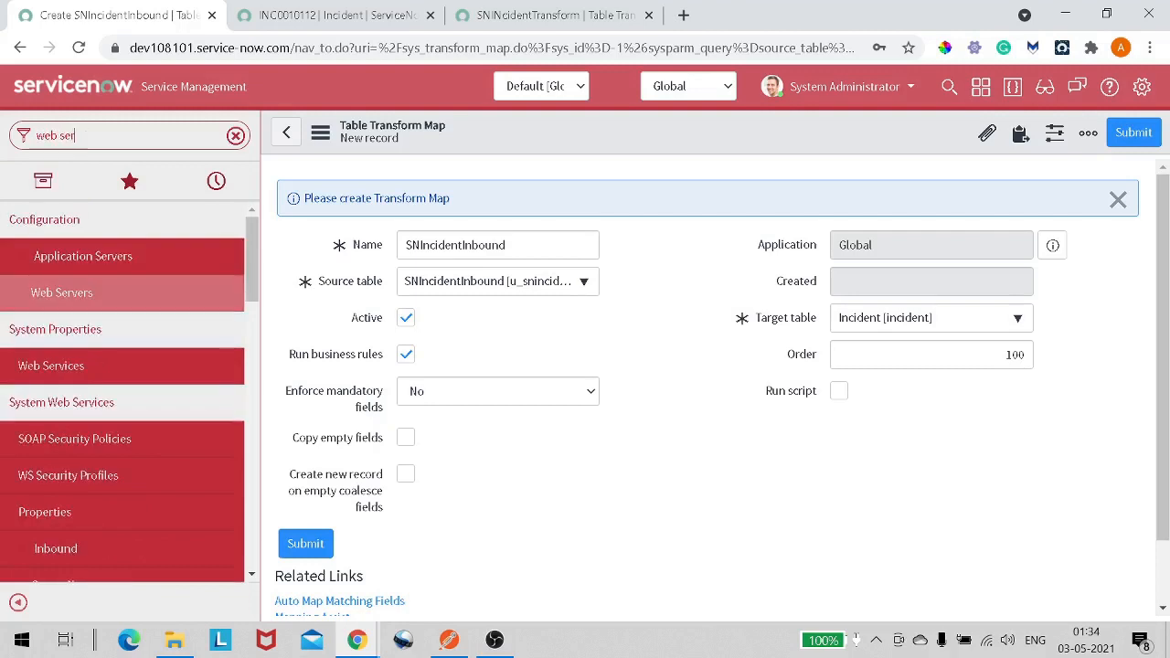
- Refine the navigator filter to web servic and open the SNIncidentInbound web service record
scroll(172, 418, "down", 8)
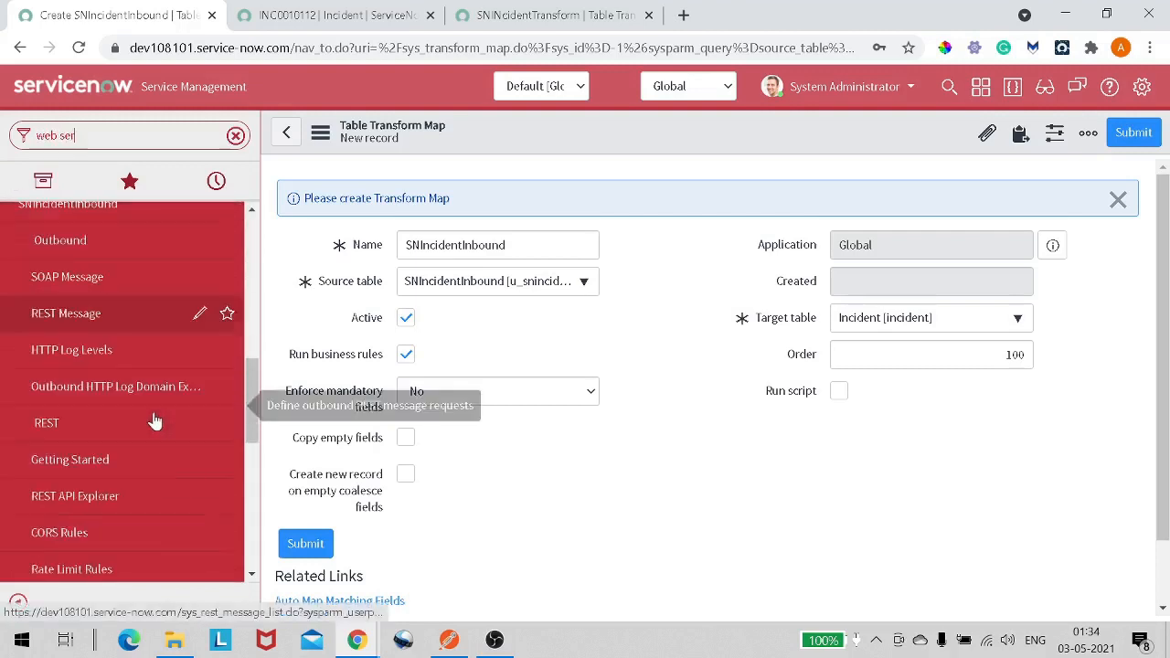
type("vicd")
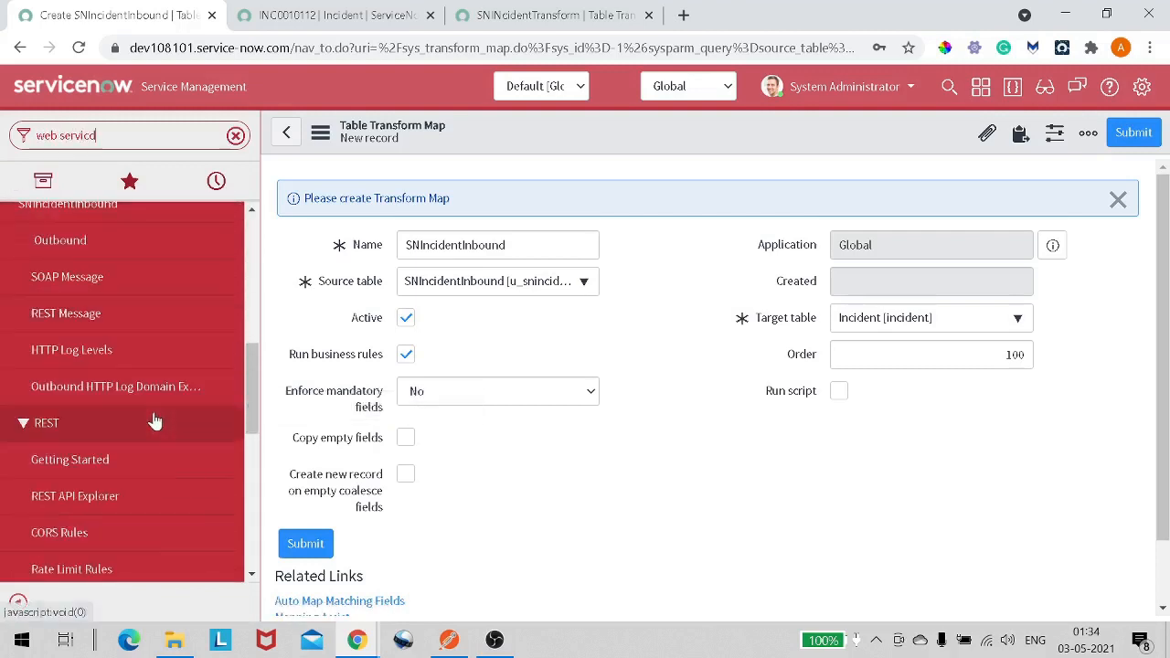
key("BackSpace")
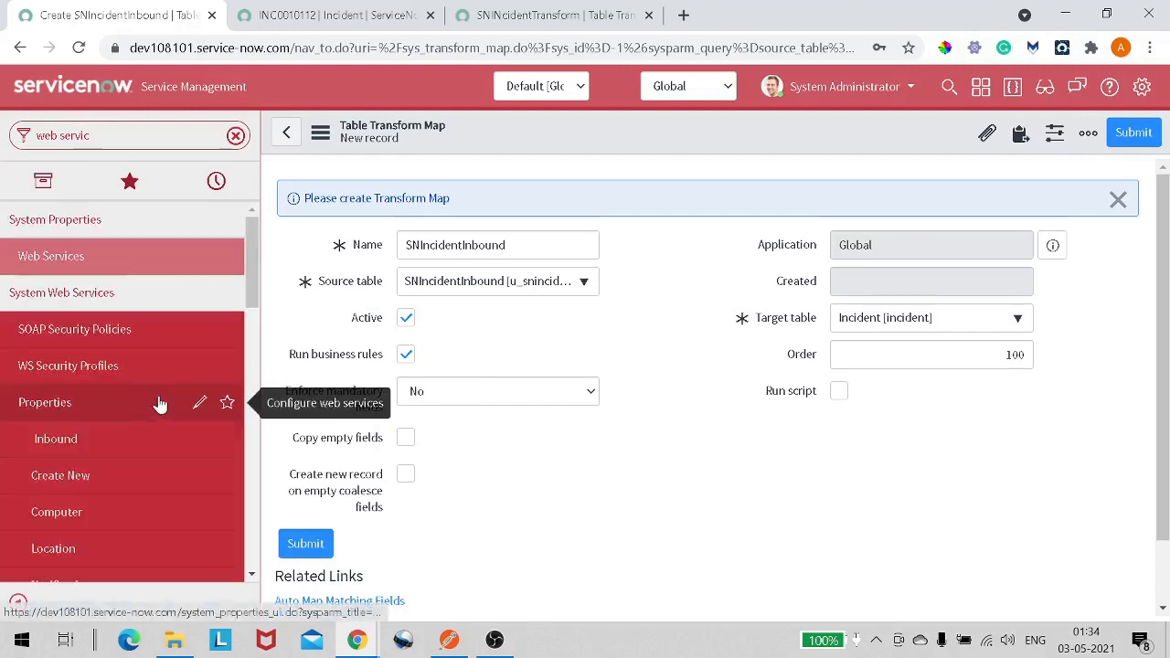
scroll(159, 406, "down", 3)
scroll(159, 406, "down", 10)
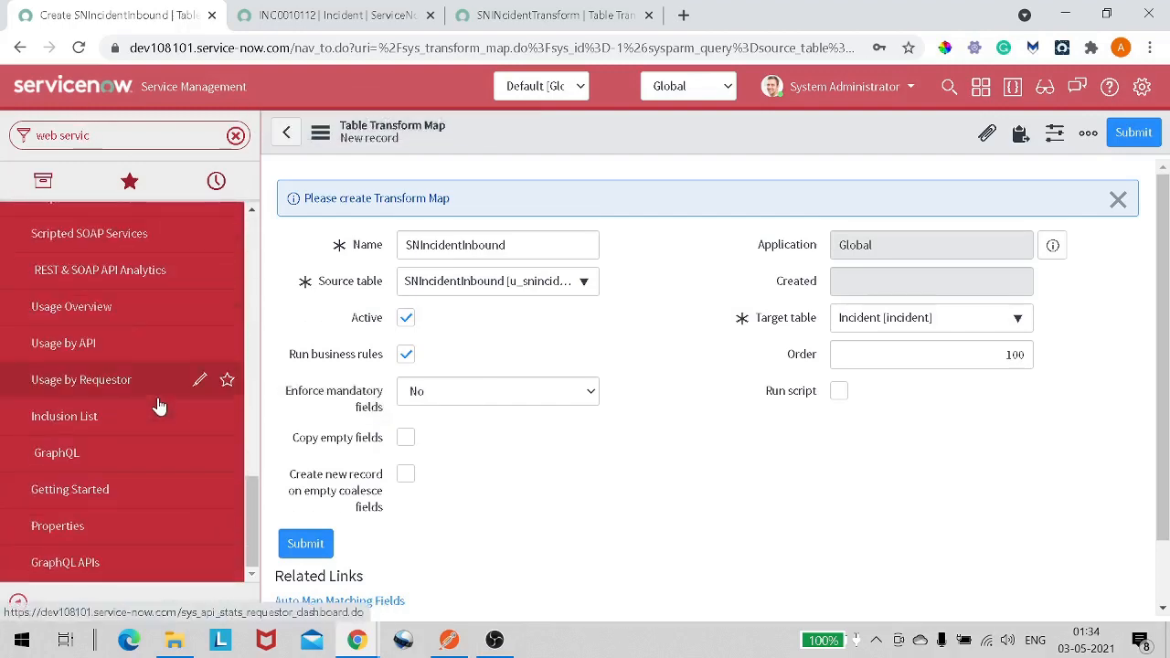
scroll(159, 405, "up", 10)
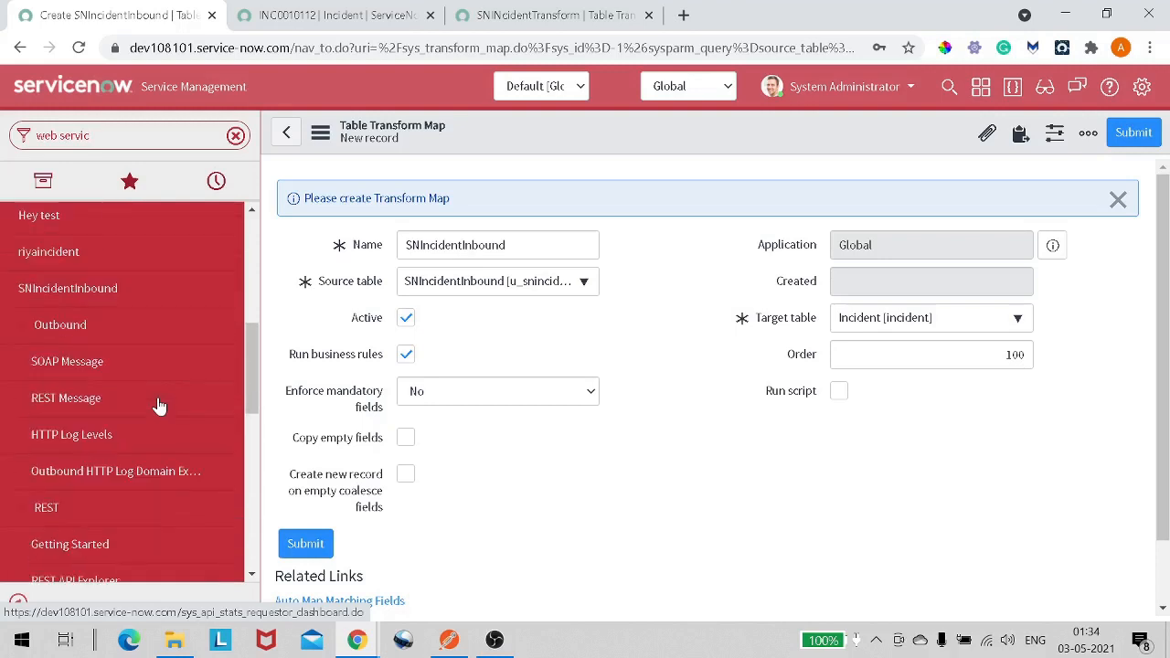
left_click(122, 299)
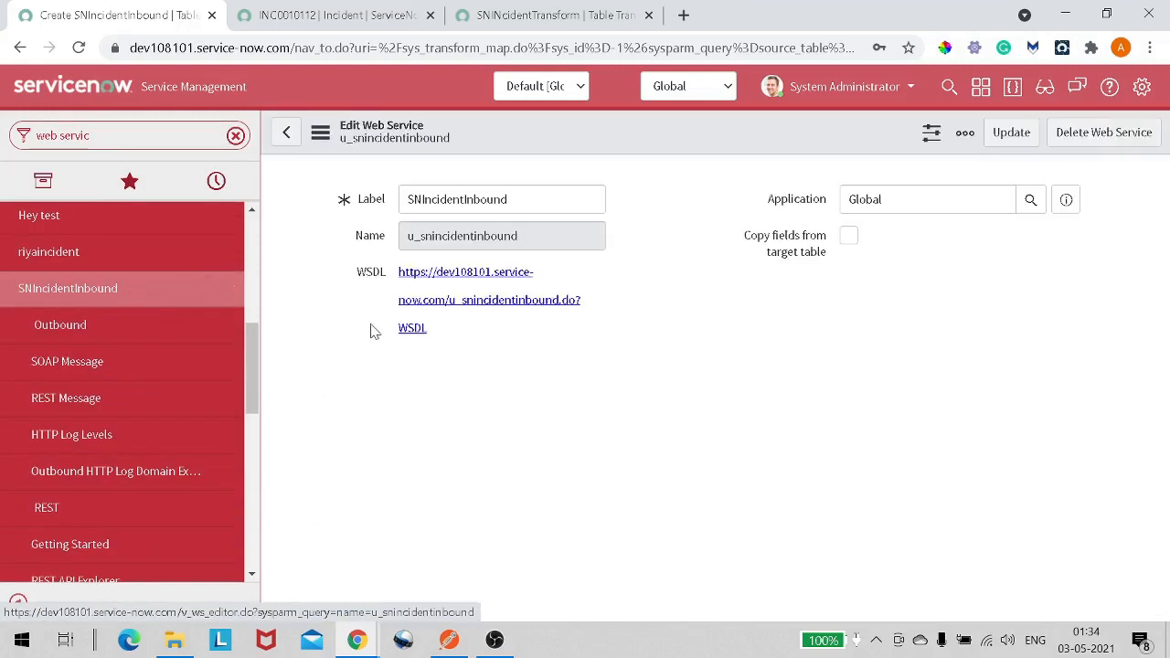
- Open the REST API Explorer for the web service and review the prepared request
scroll(439, 423, "down", 3)
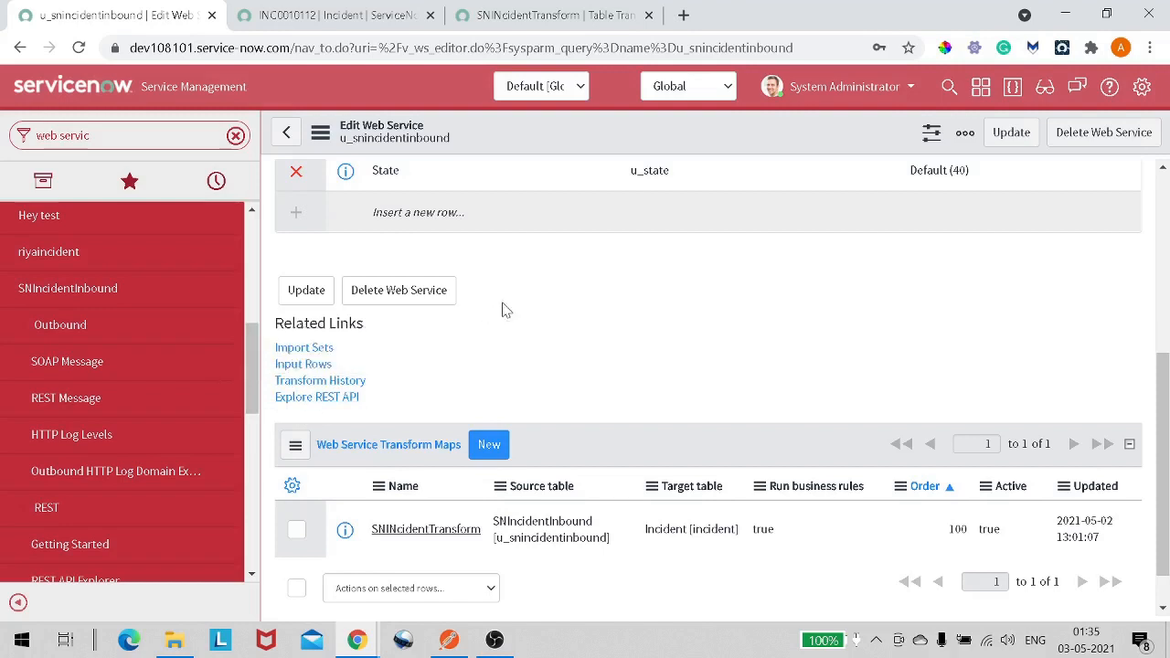
left_click(337, 402)
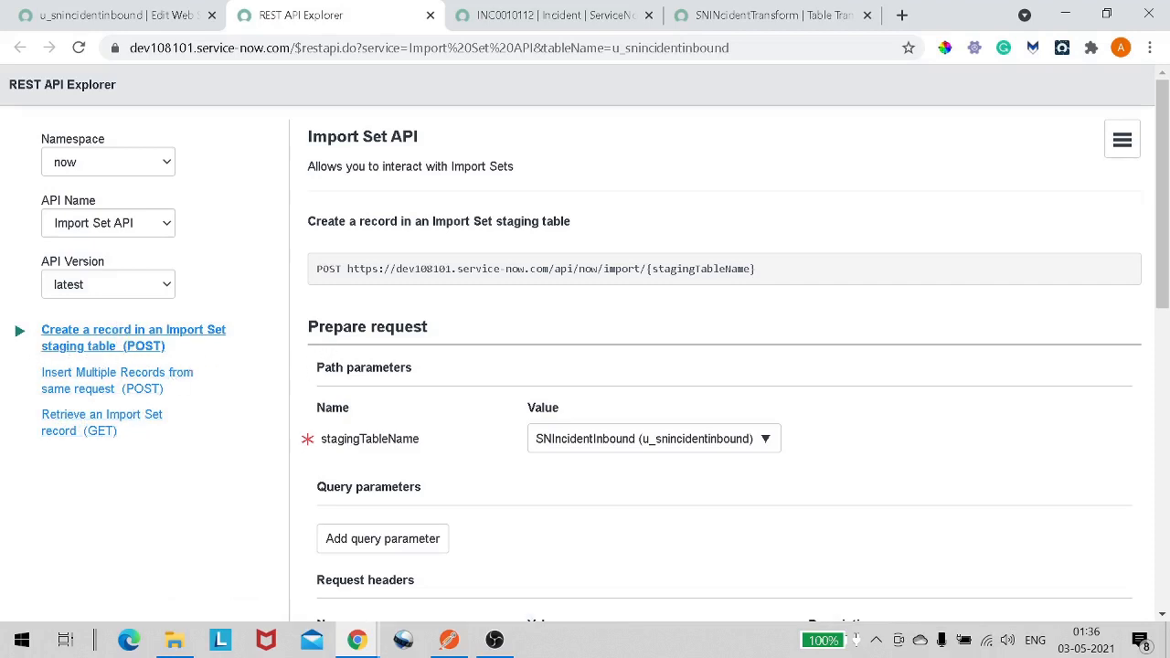
scroll(399, 291, "down", 3)
scroll(399, 293, "down", 2)
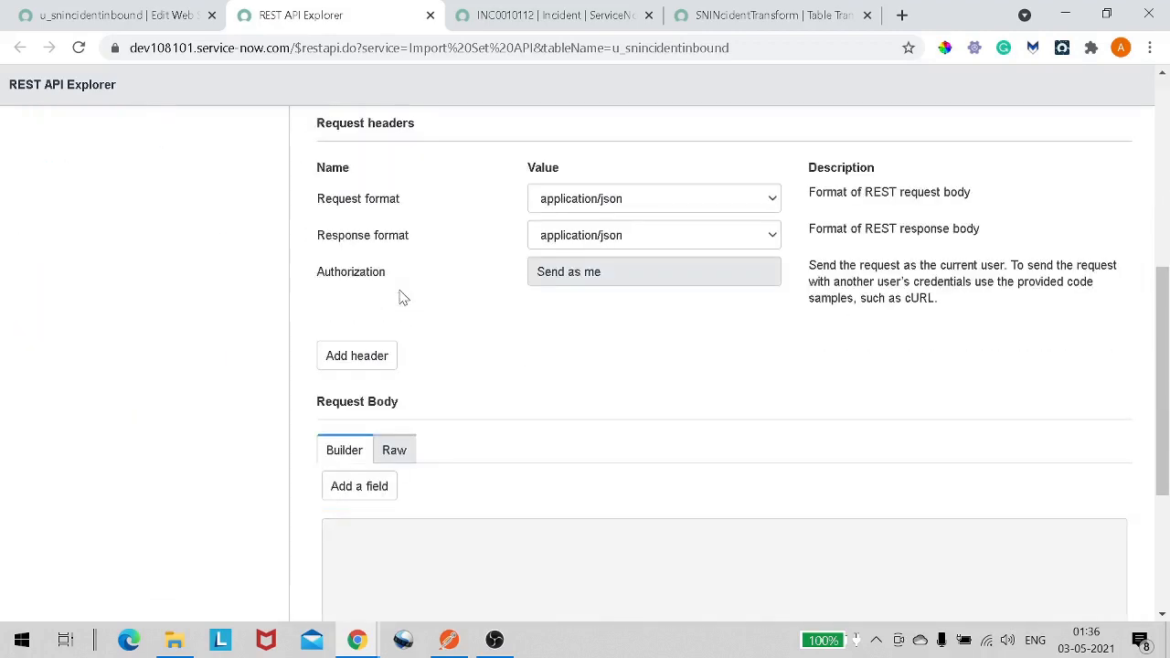
scroll(400, 294, "up", 4)
scroll(530, 301, "down", 5)
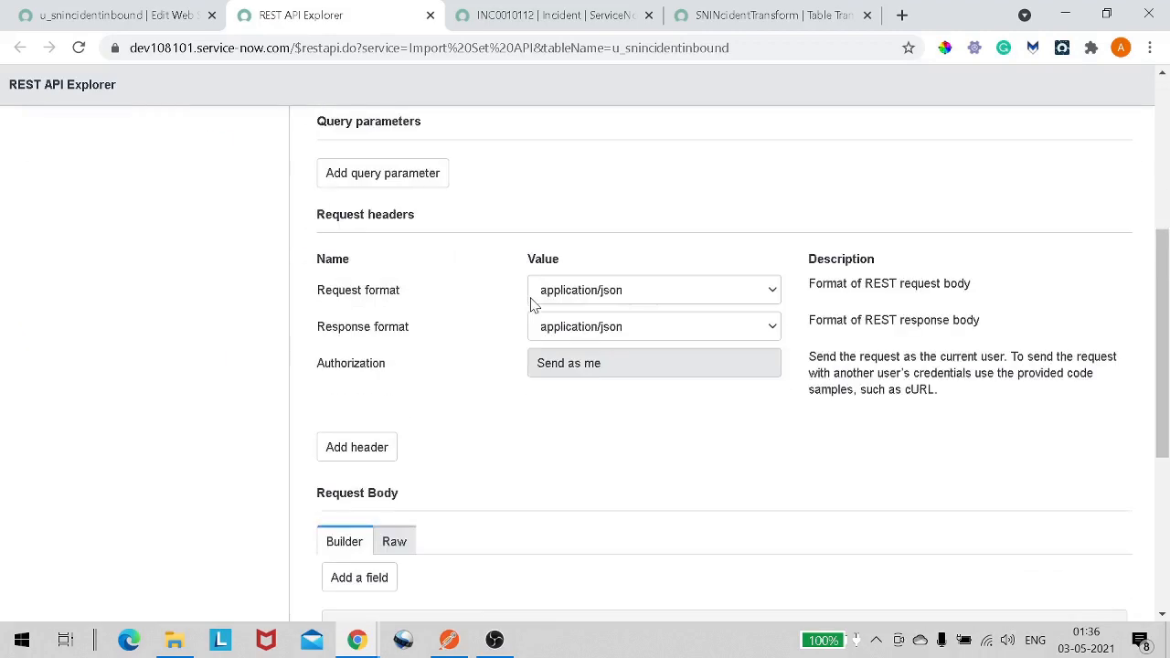
scroll(434, 366, "up", 1)
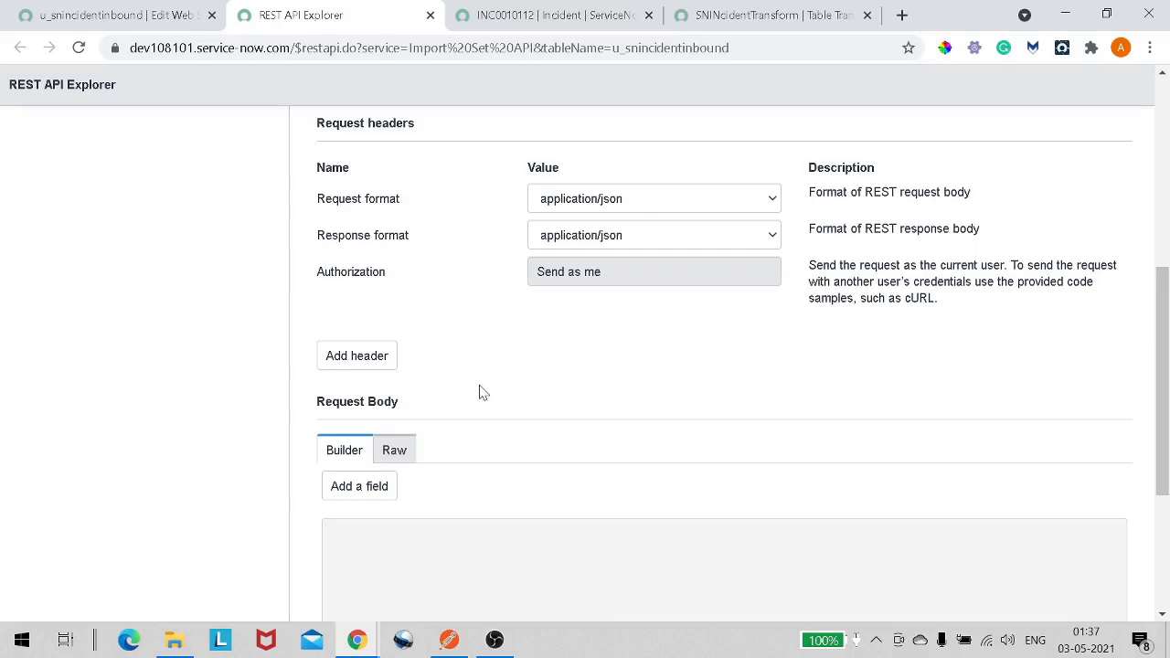
scroll(430, 395, "down", 1)
- Add a request body field and select Caller as the field
left_click(382, 396)
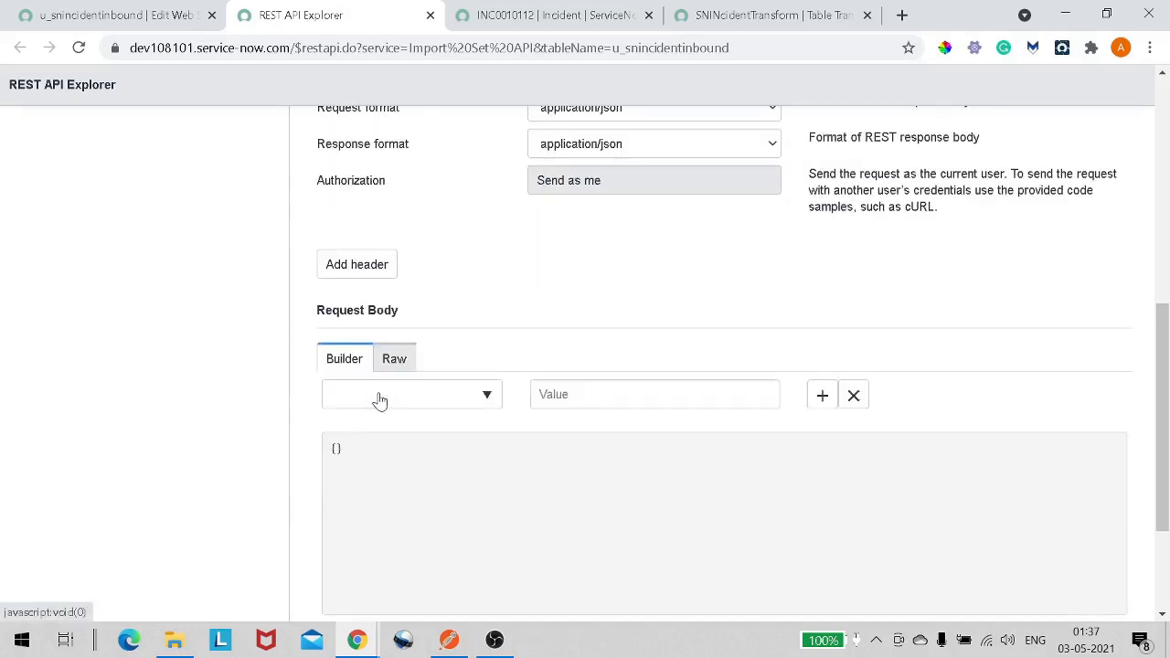
left_click(380, 400)
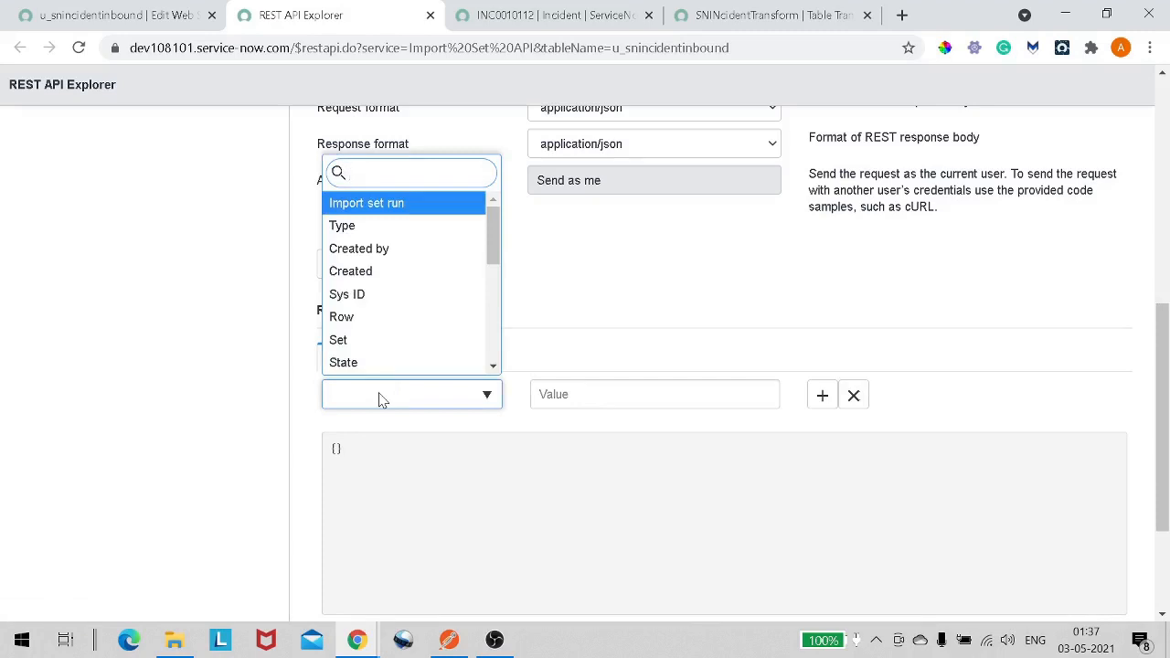
type("cl")
key("BackSpace")
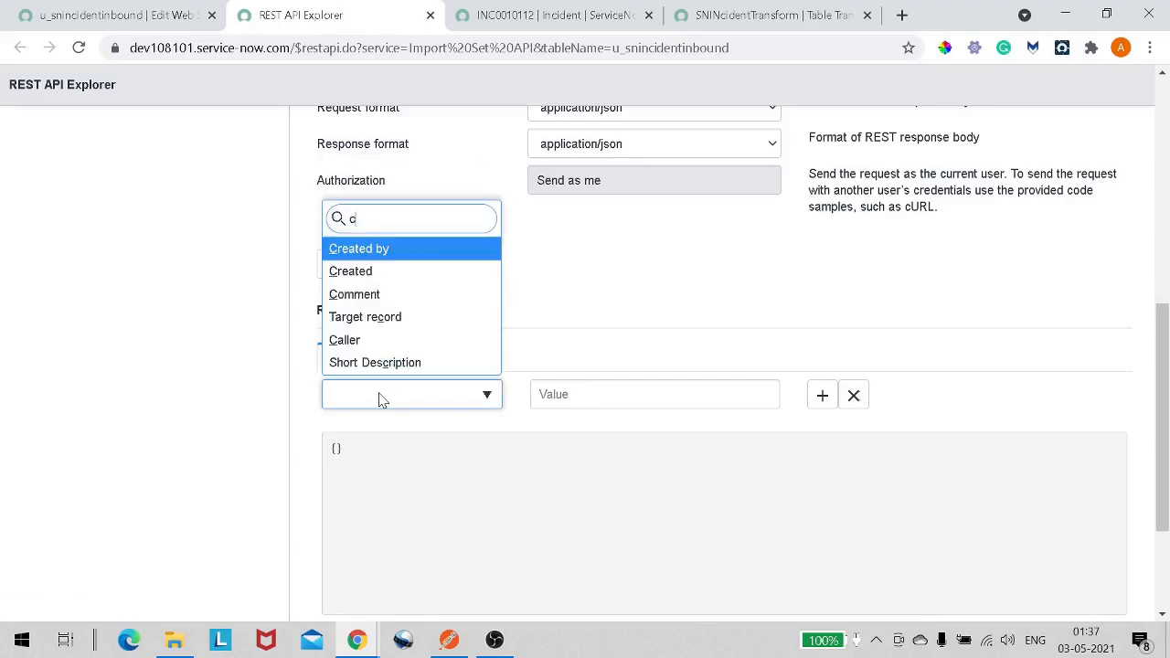
key("Down")
key("Down")
key("Down")
key("Down")
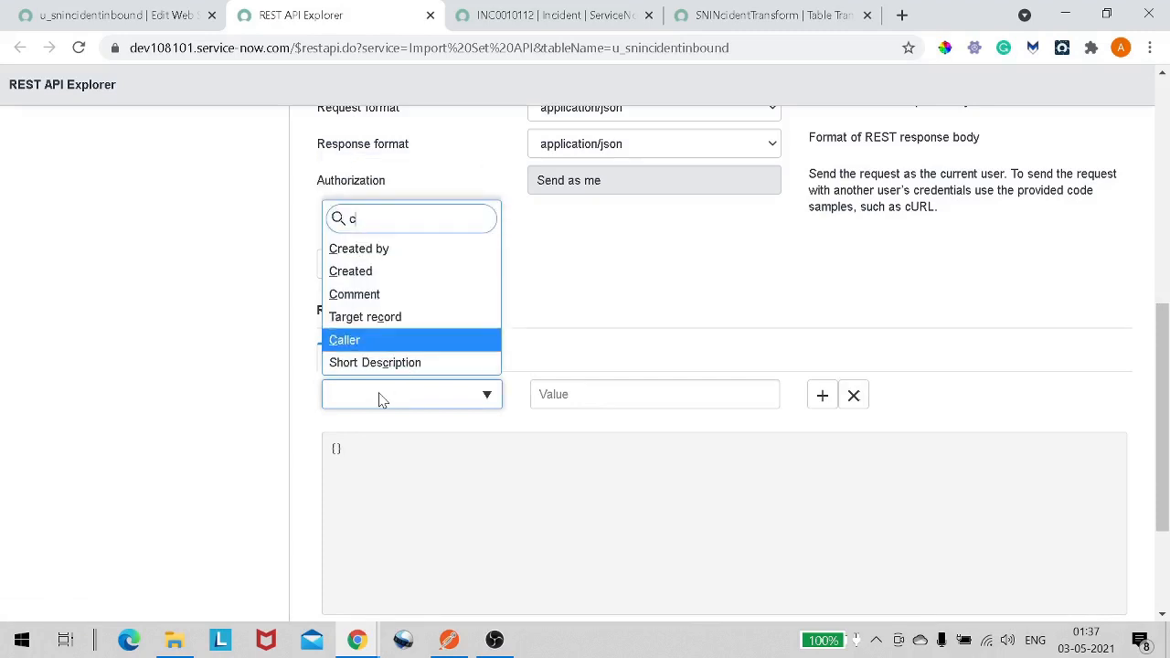
key("Return")
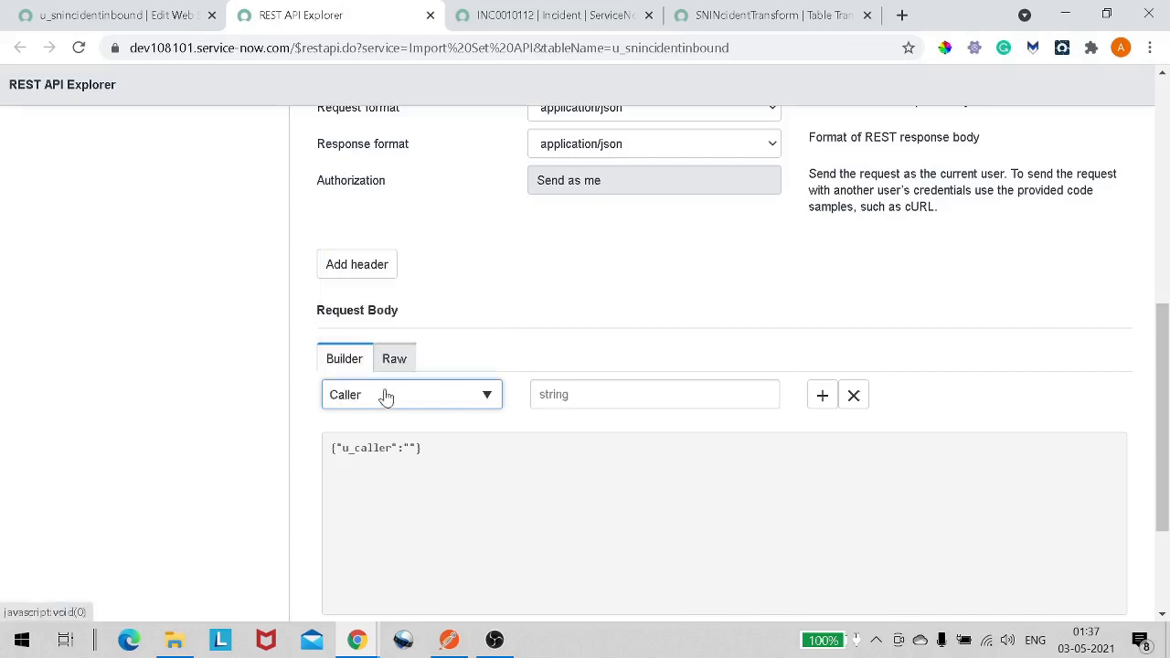
- Set the Caller value to System Administrator, correcting the spelling
left_click(665, 389)
type("Sya")
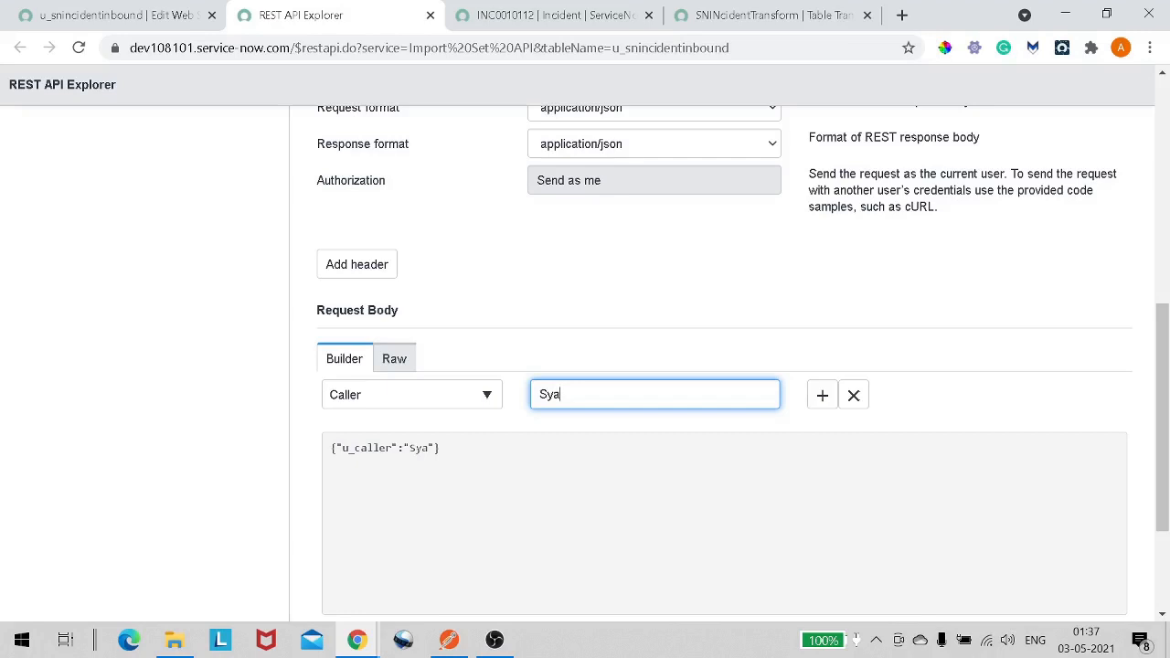
key("BackSpace")
type("stem Admin")
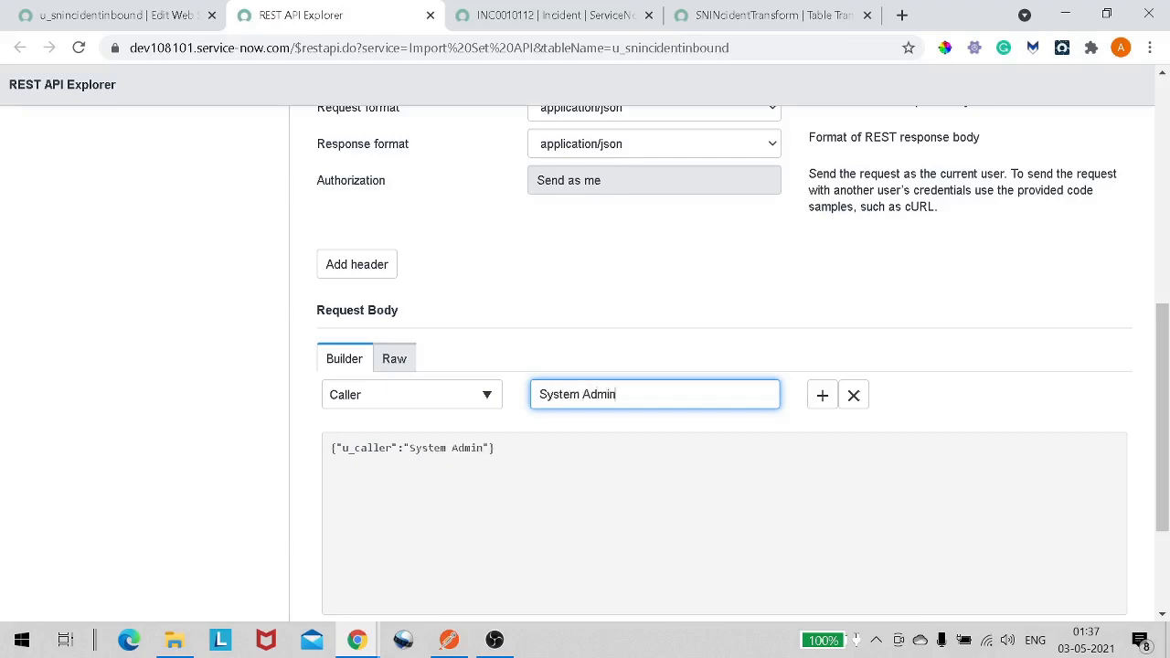
type("istarator")
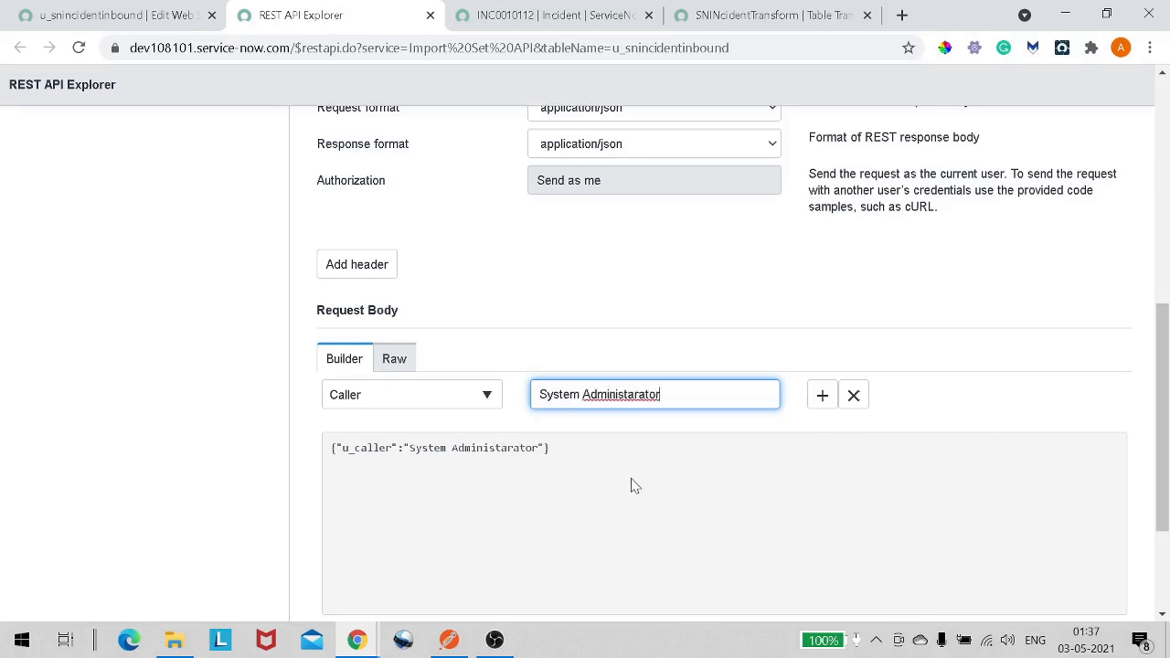
right_click(637, 394)
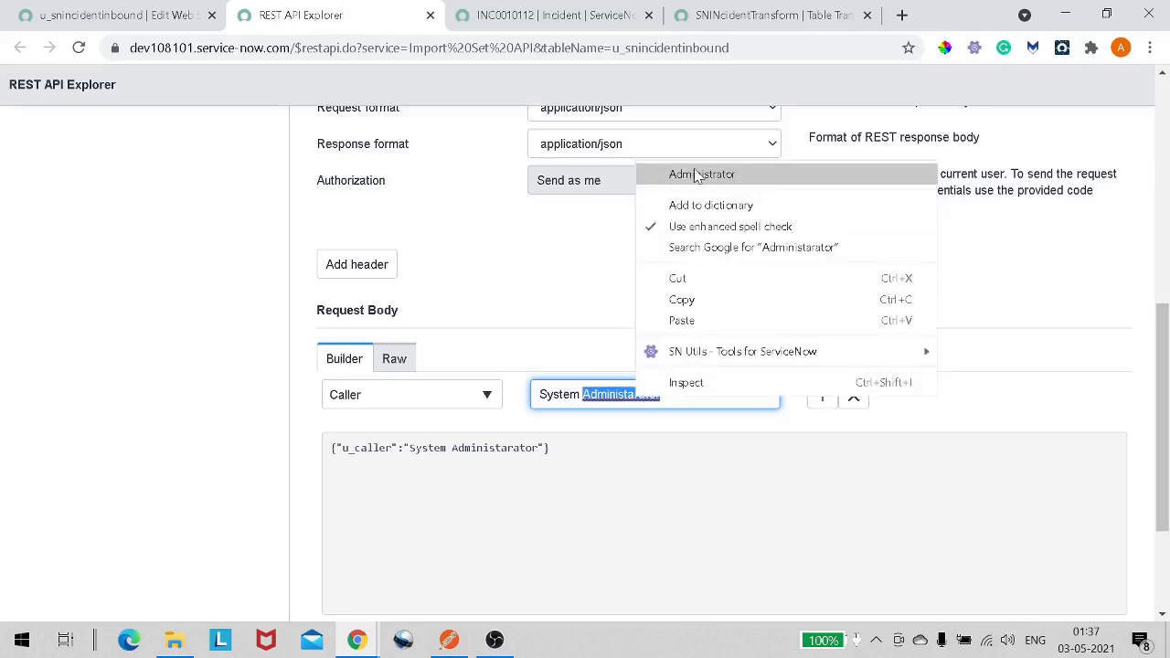
left_click(660, 174)
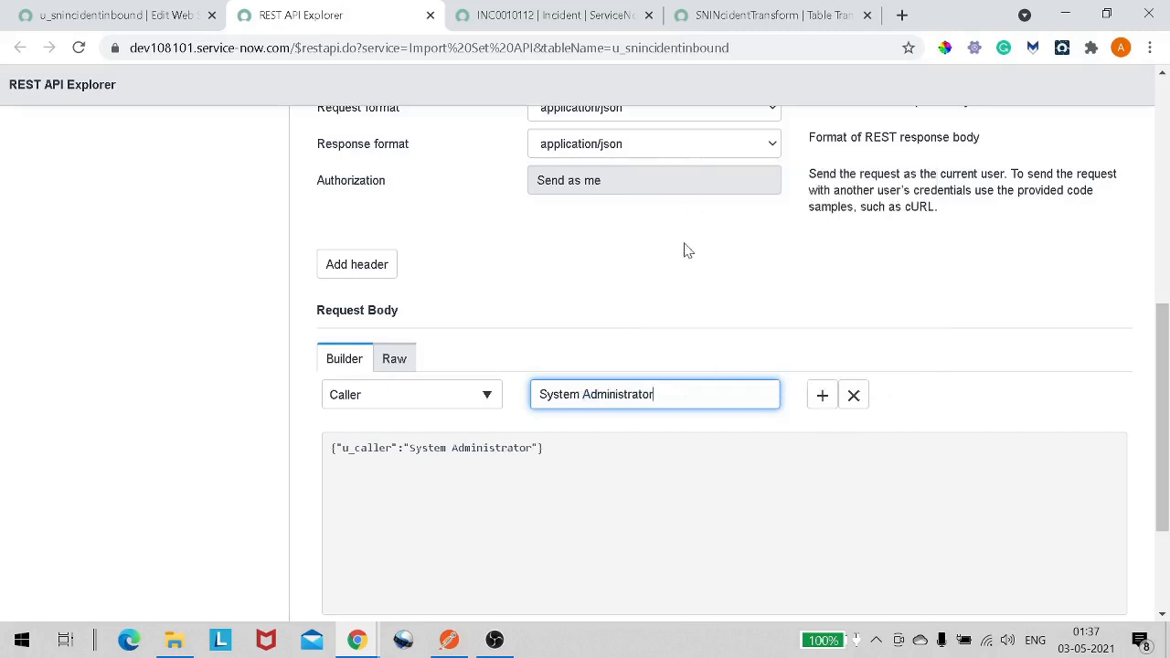
- Add a second body field and select the State field that maps to u_state
left_click(823, 400)
left_click(462, 439)
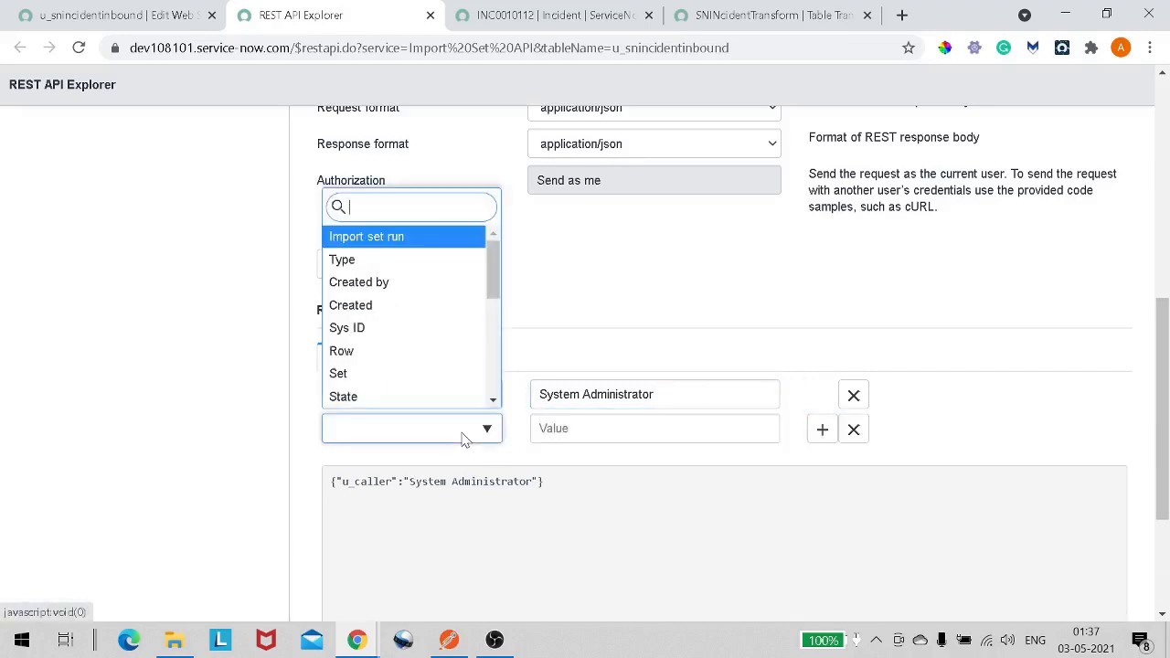
type("sta")
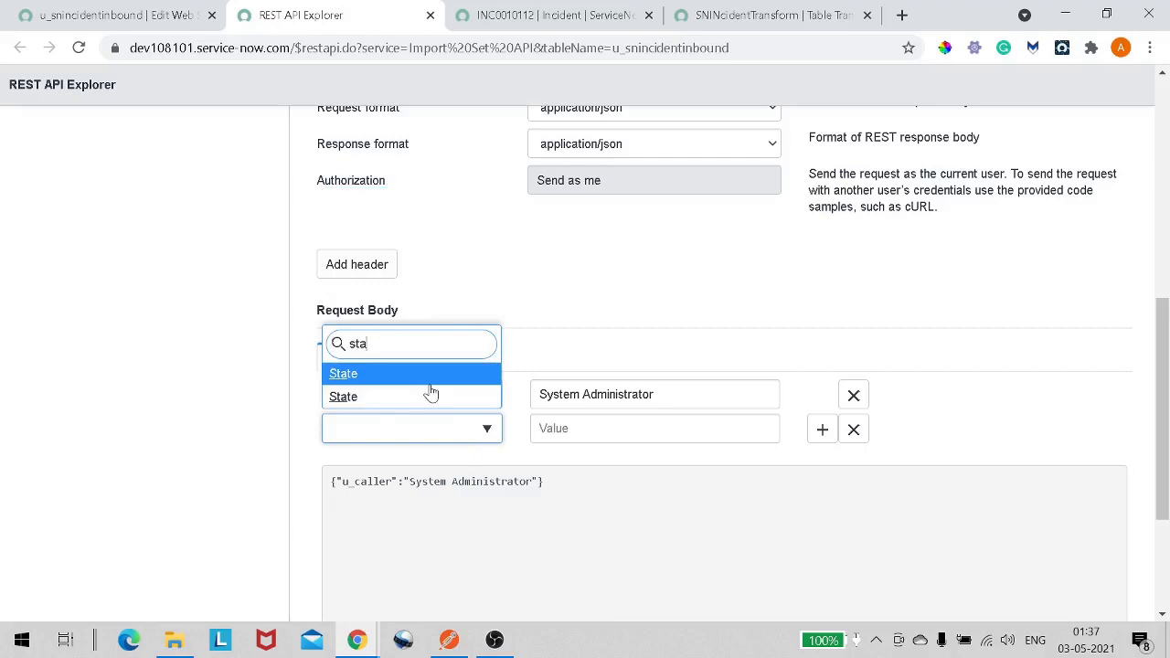
left_click(431, 392)
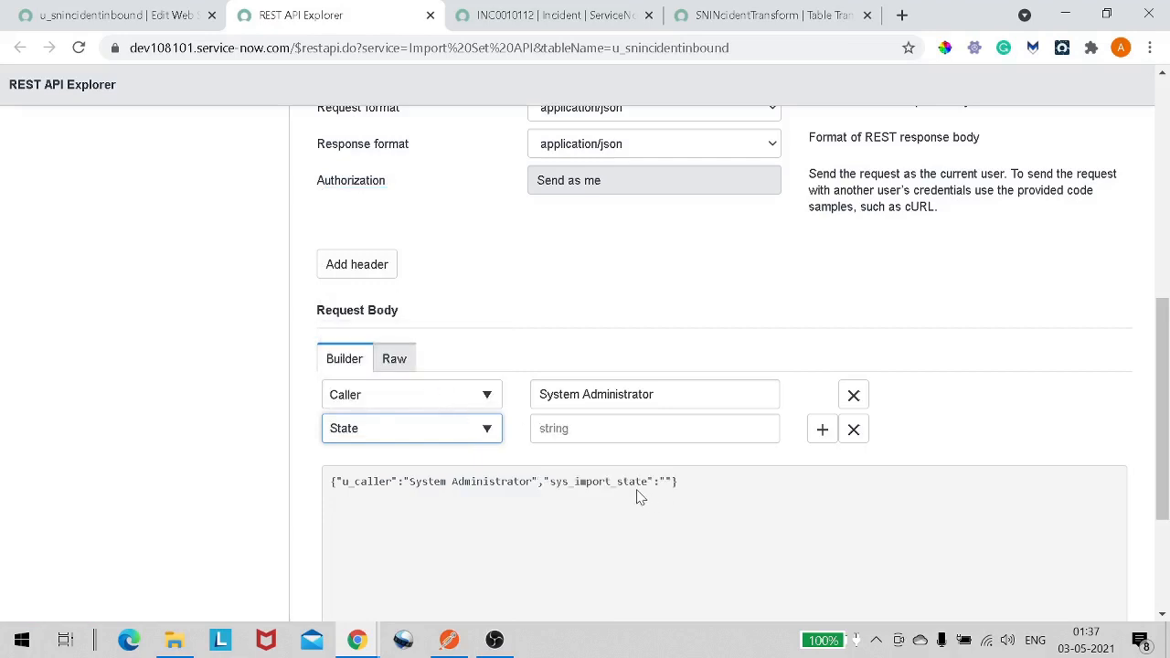
left_click(490, 435)
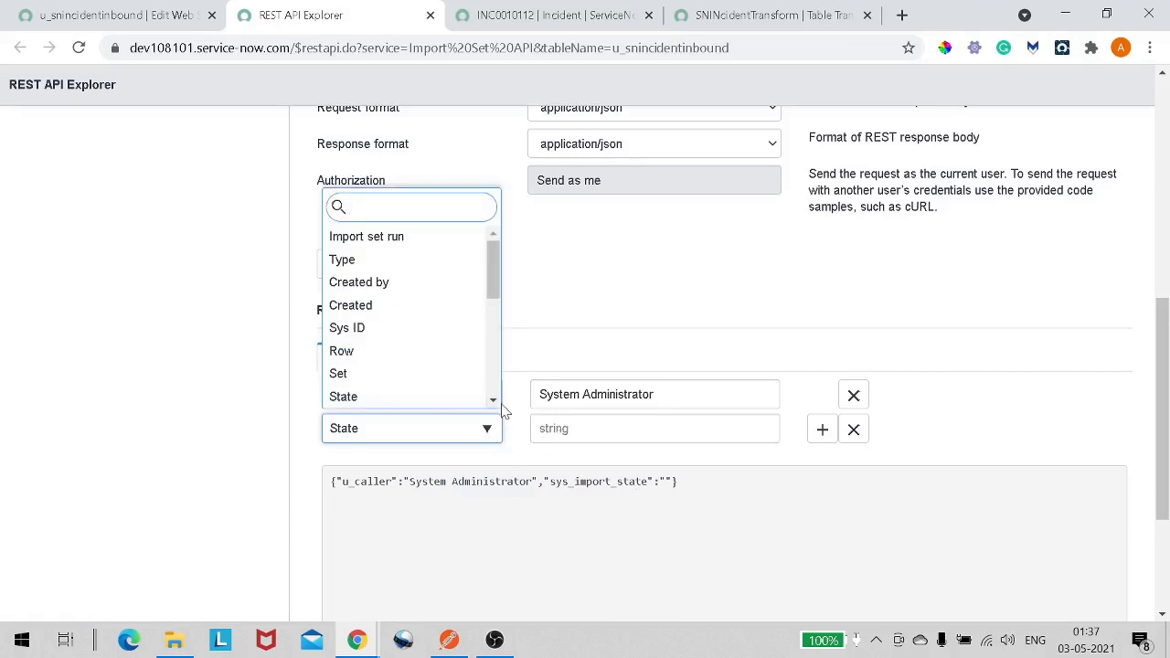
scroll(495, 405, "down", 1)
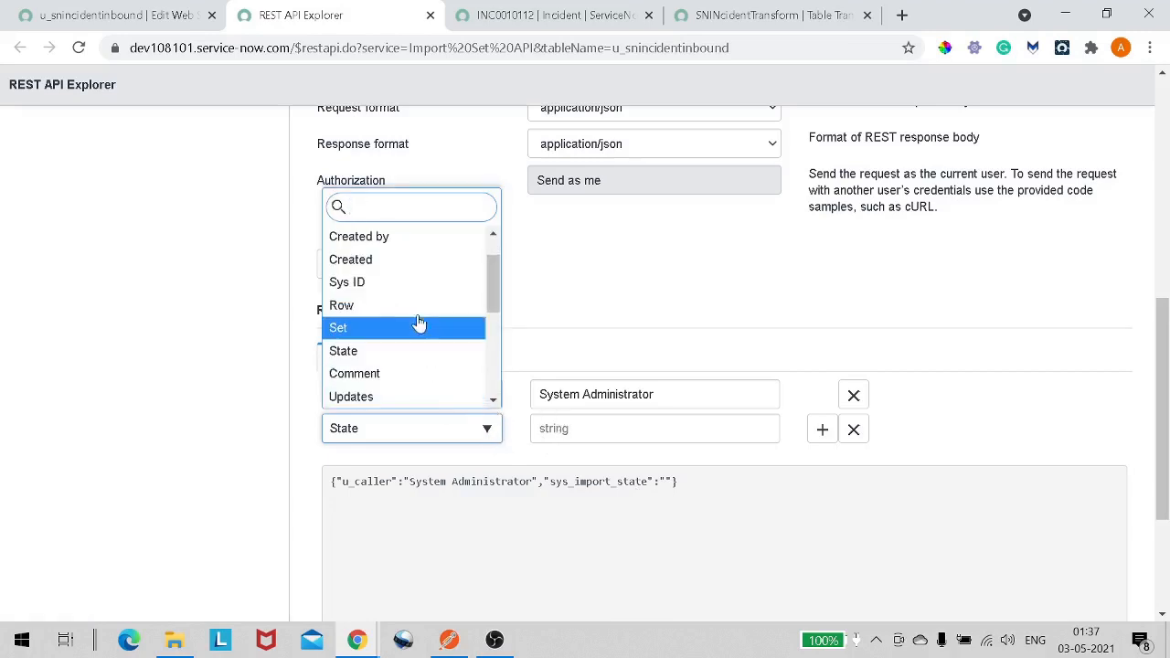
left_click(857, 429)
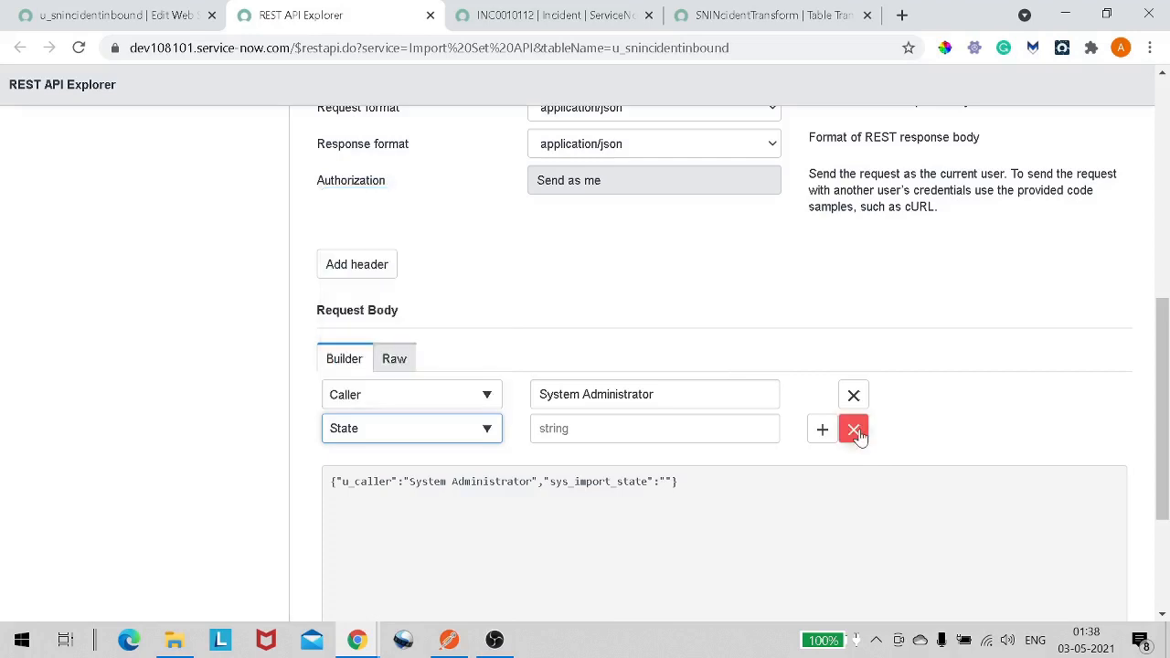
left_click(488, 430)
type("sta")
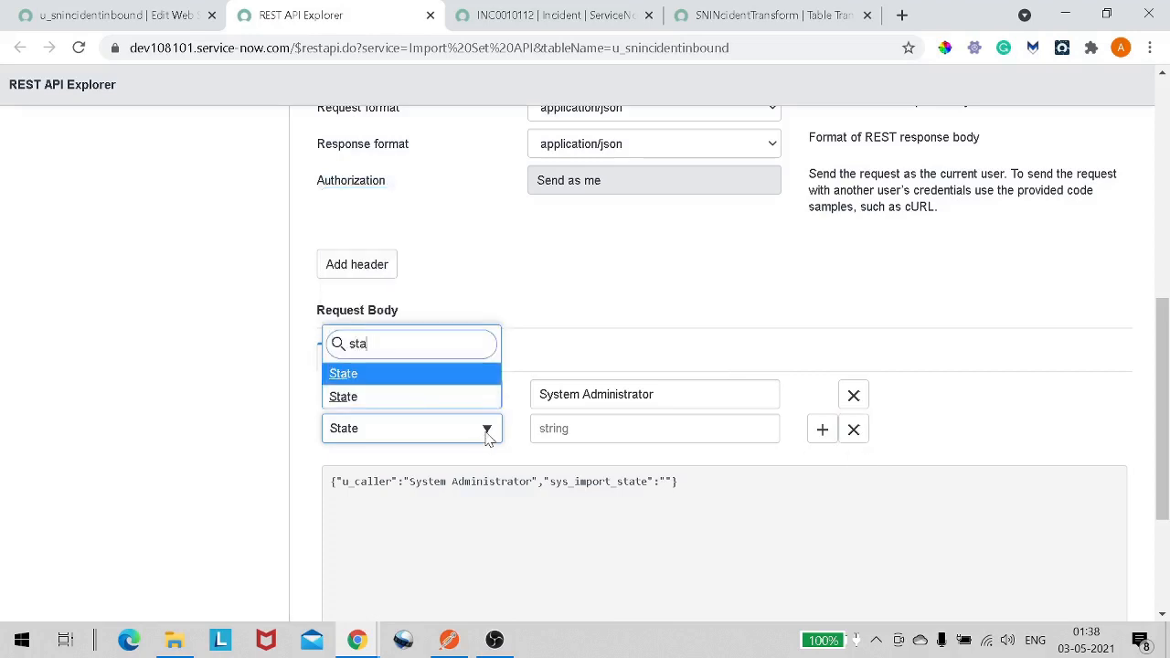
left_click(465, 400)
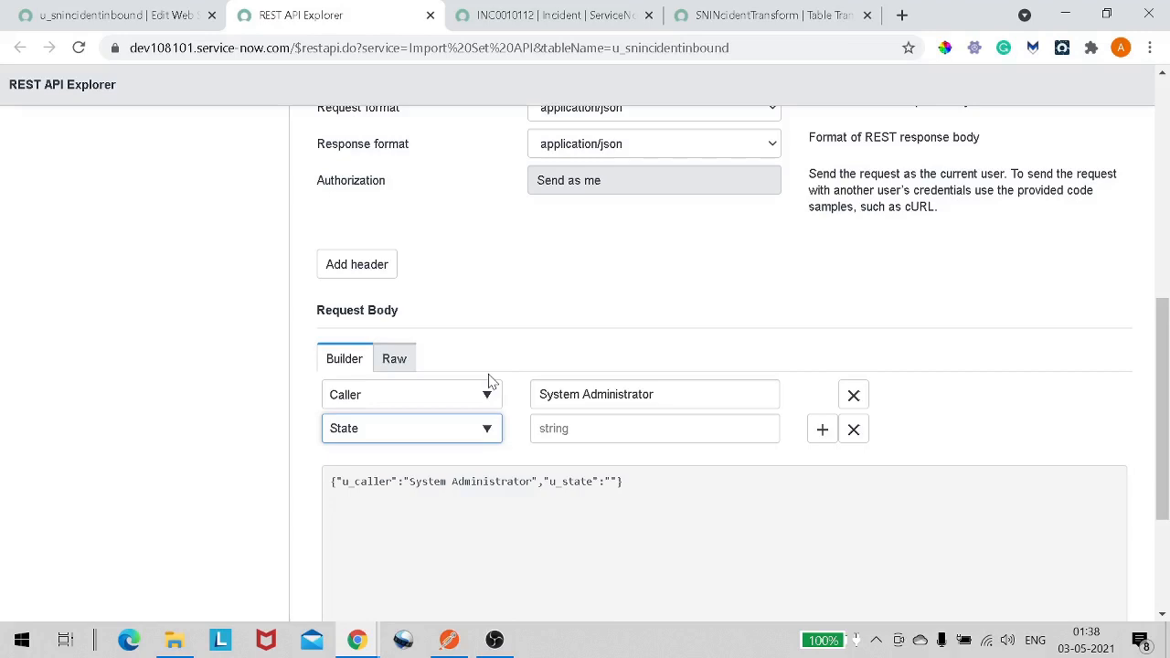
- Set the State value to 2 and add another body field row
left_click(539, 428)
type("2")
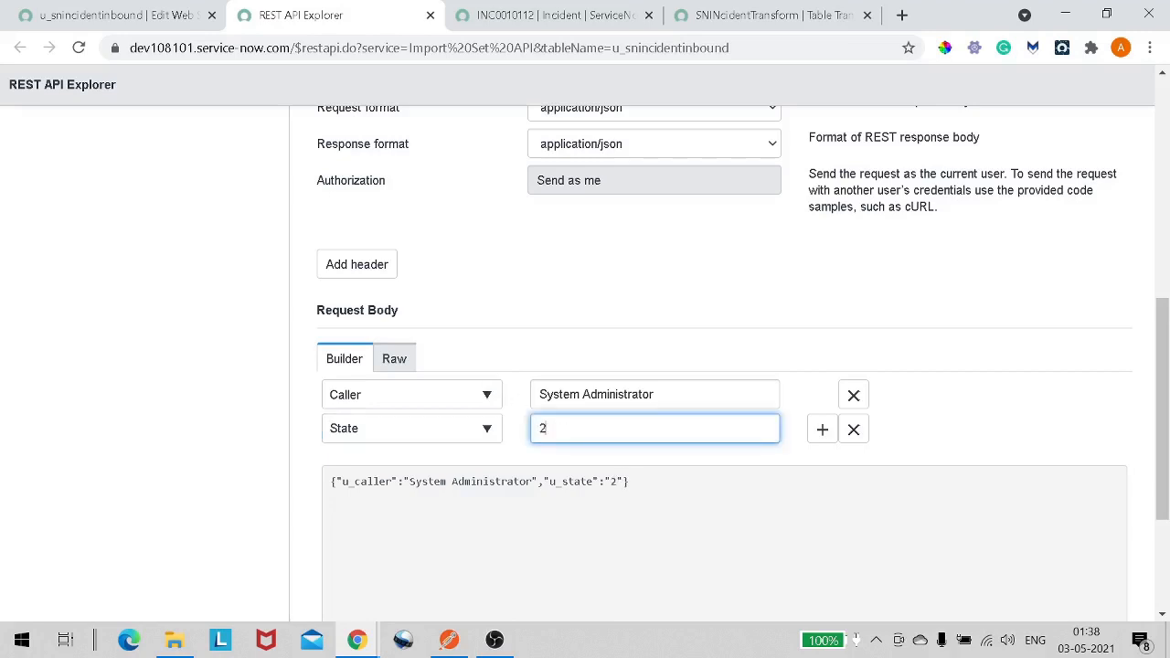
left_click(822, 428)
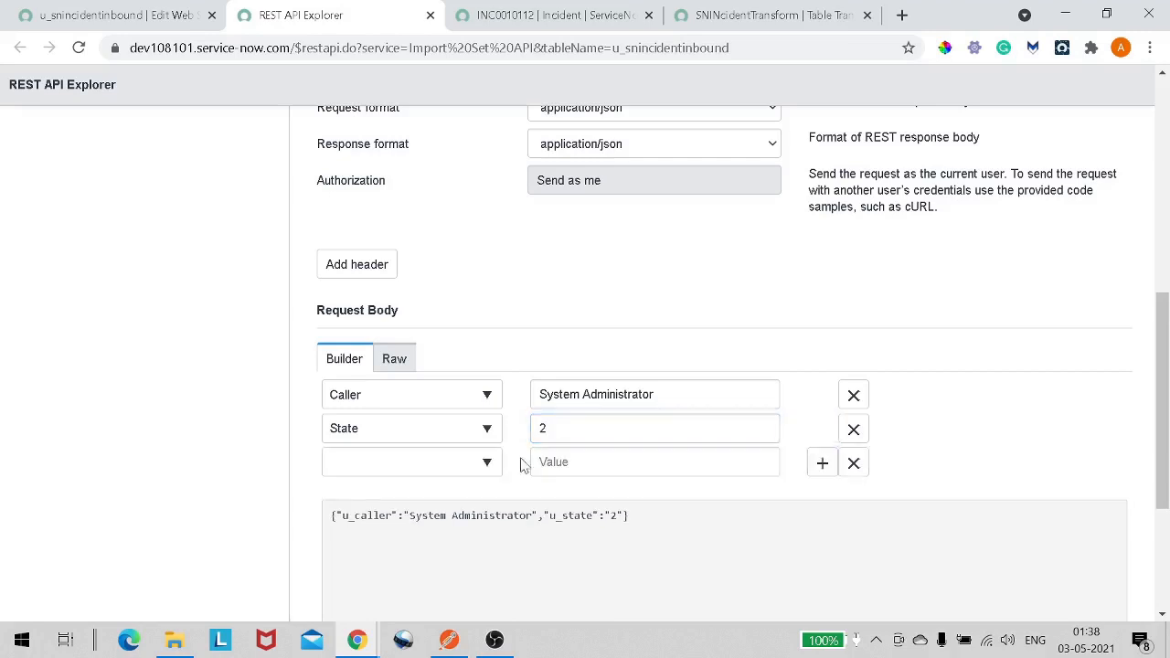
- Choose Short Description as the field in the third request body row
left_click(457, 466)
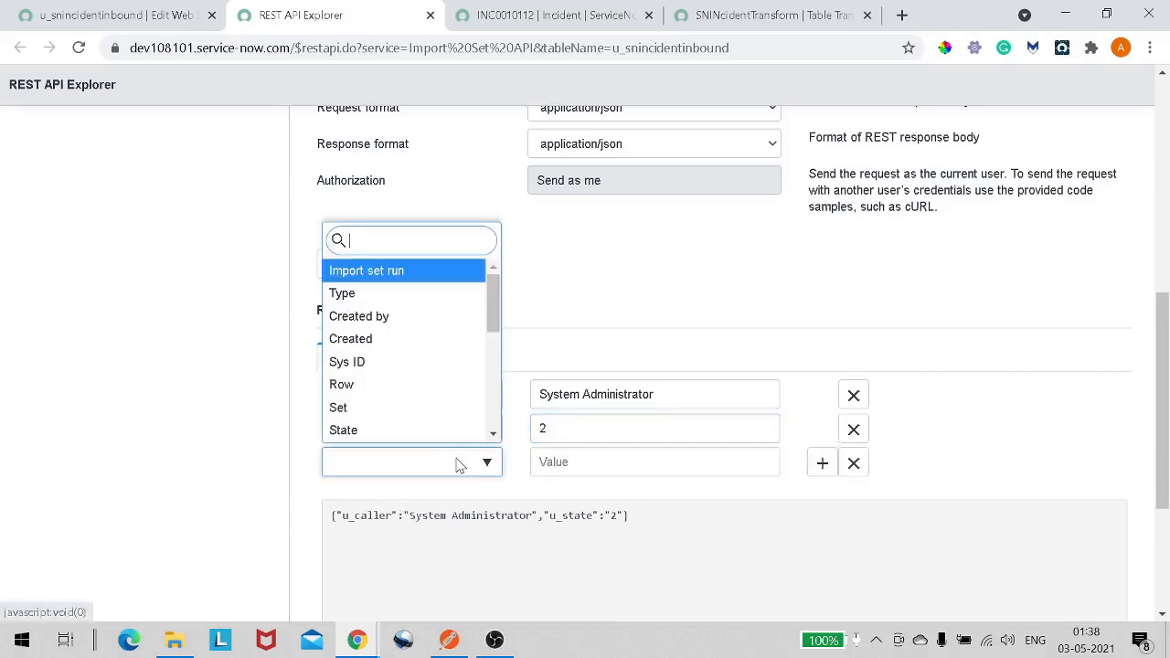
type("sh")
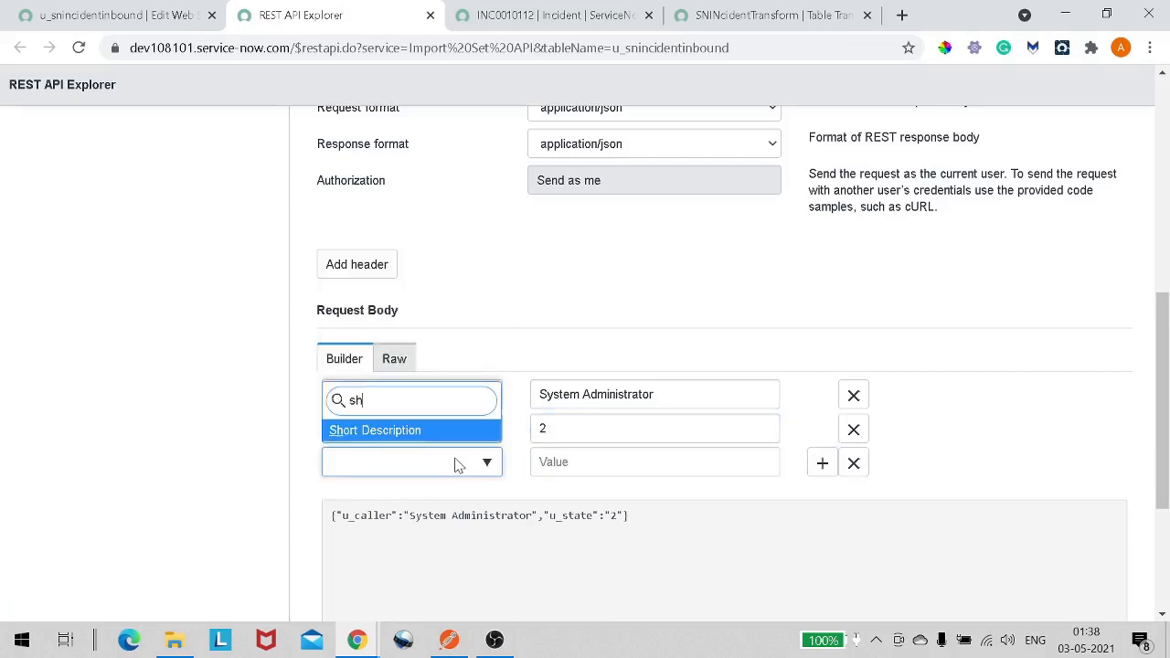
key("Return")
key("Tab")
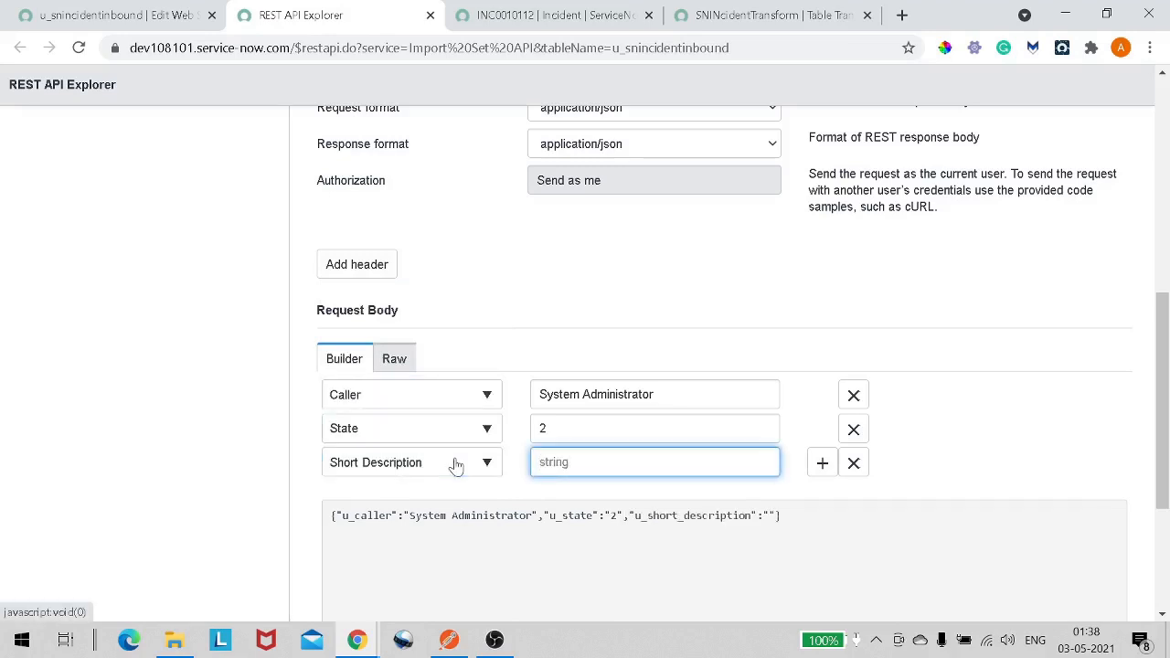
- Set the Short Description value to Test record from Rest Explorer, fixing the typos
type("Test record from Ex")
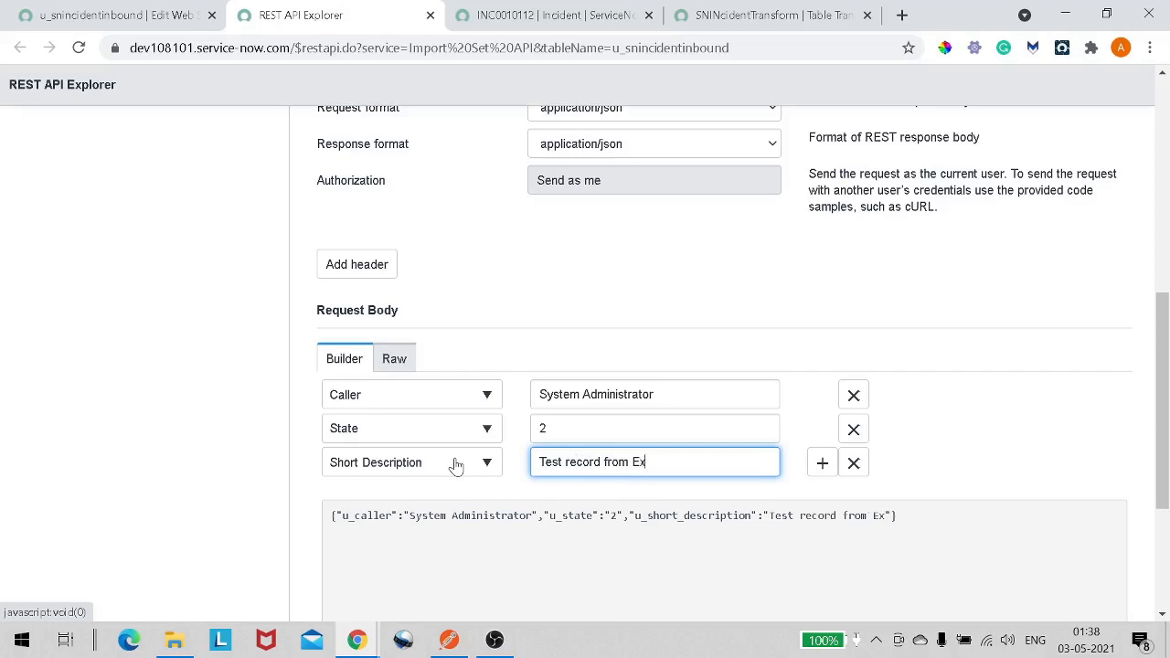
type("plorer")
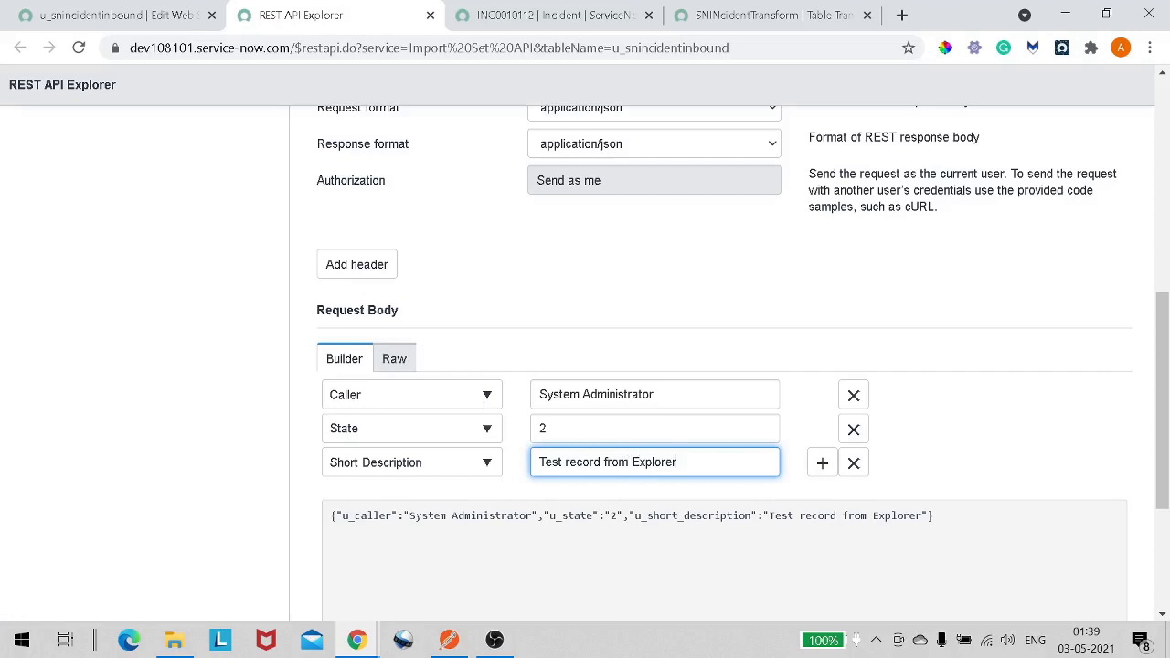
type("Reat")
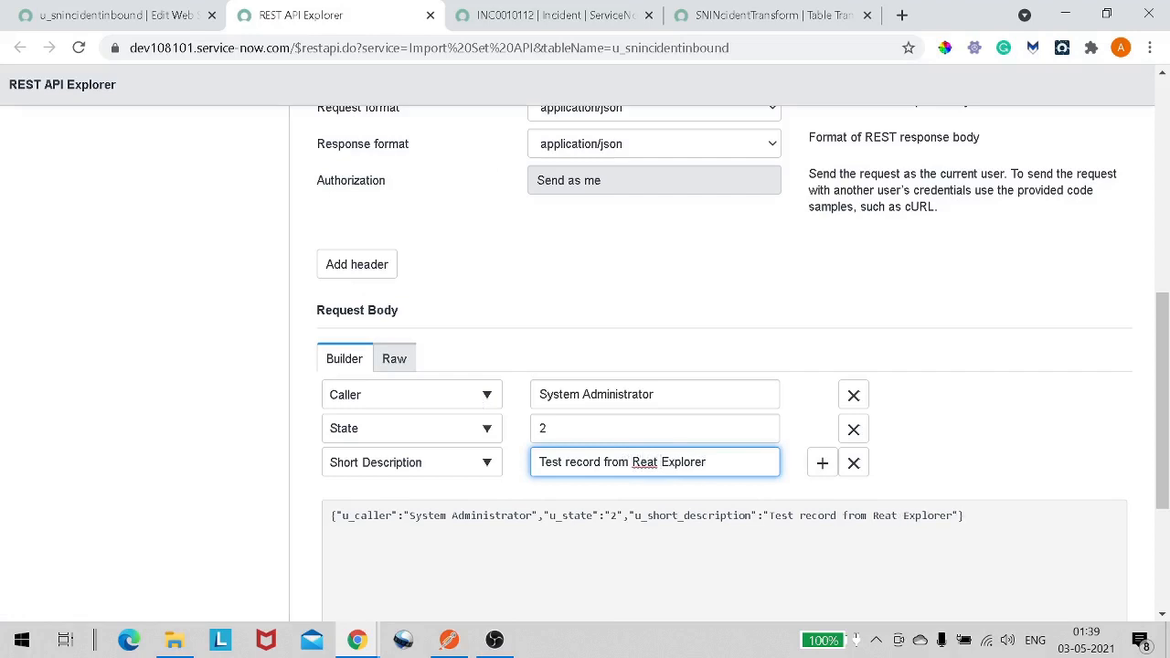
key("BackSpace")
key("BackSpace")
key("BackSpace")
type("st")
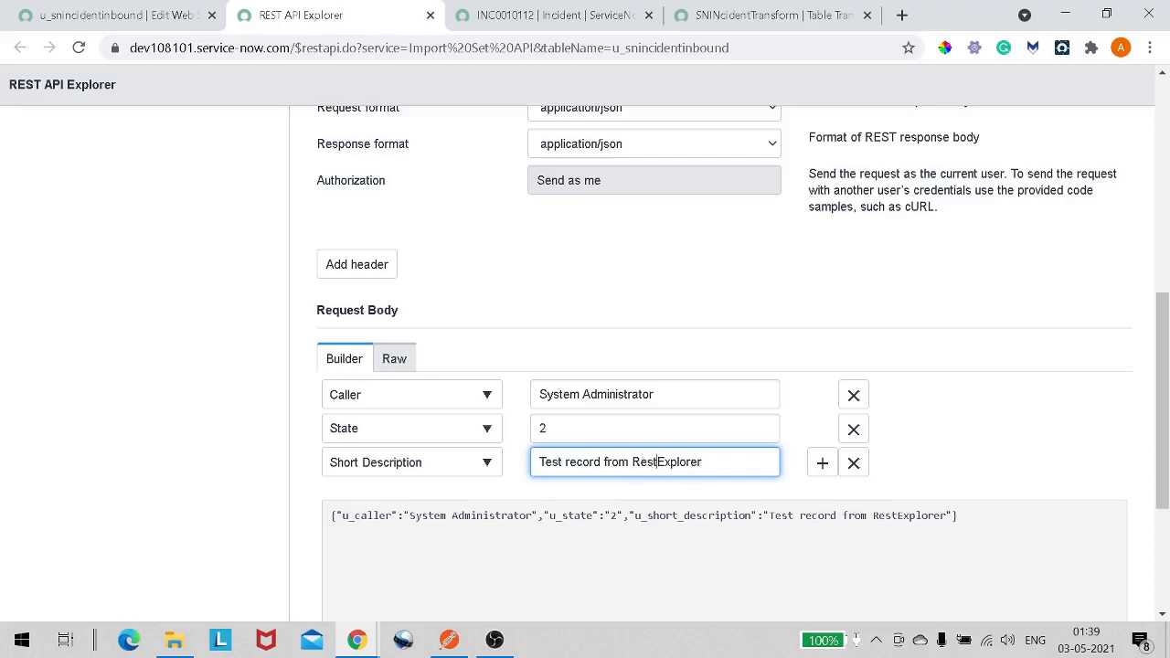
- Send the POST request and confirm the data modification prompt
scroll(620, 388, "down", 3)
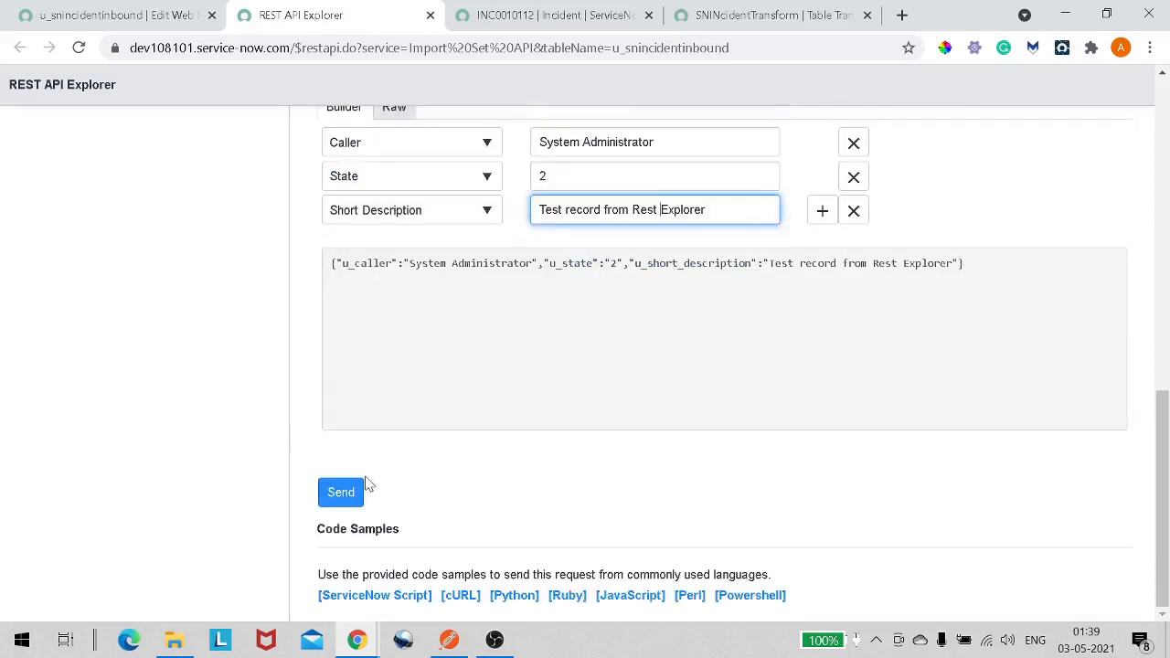
left_click(340, 494)
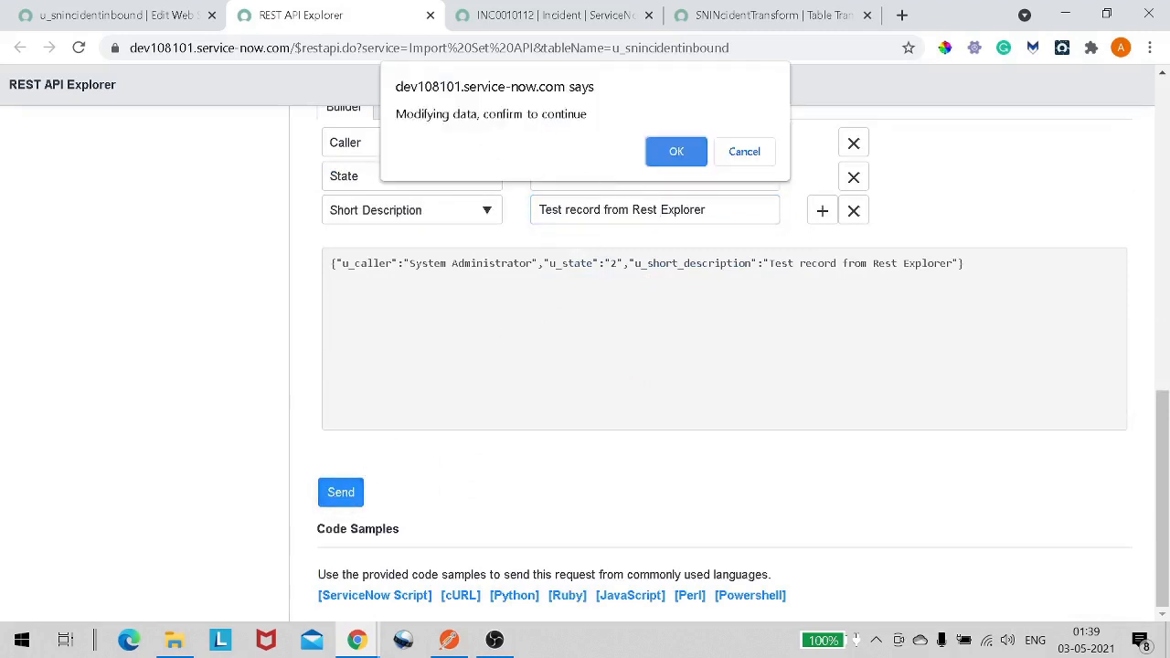
left_click(657, 149)
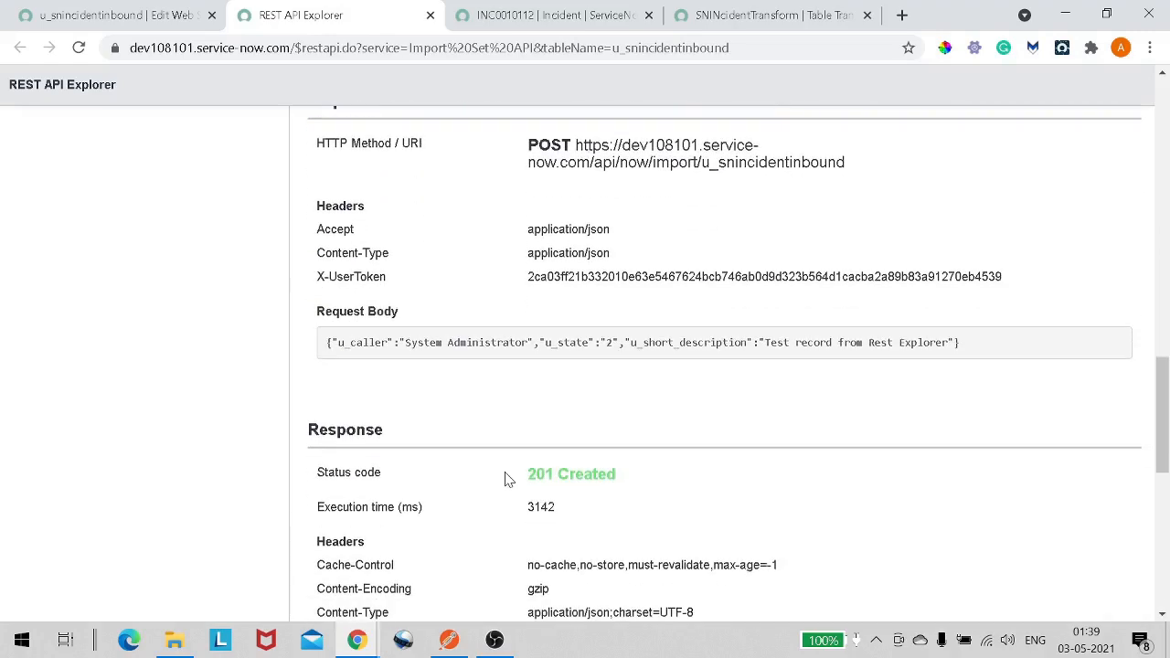
- Review the request's status code, POST URI and headers in the results
left_click_drag(505, 476, 617, 482)
left_click(618, 481)
scroll(468, 224, "up", 1)
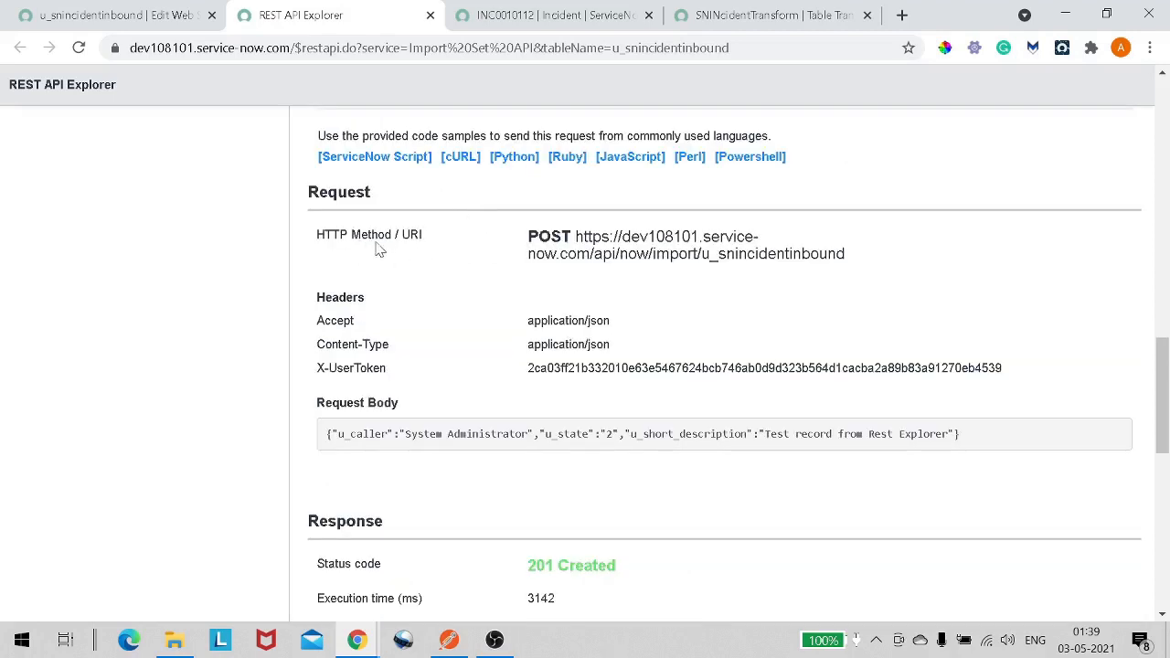
left_click_drag(576, 235, 849, 280)
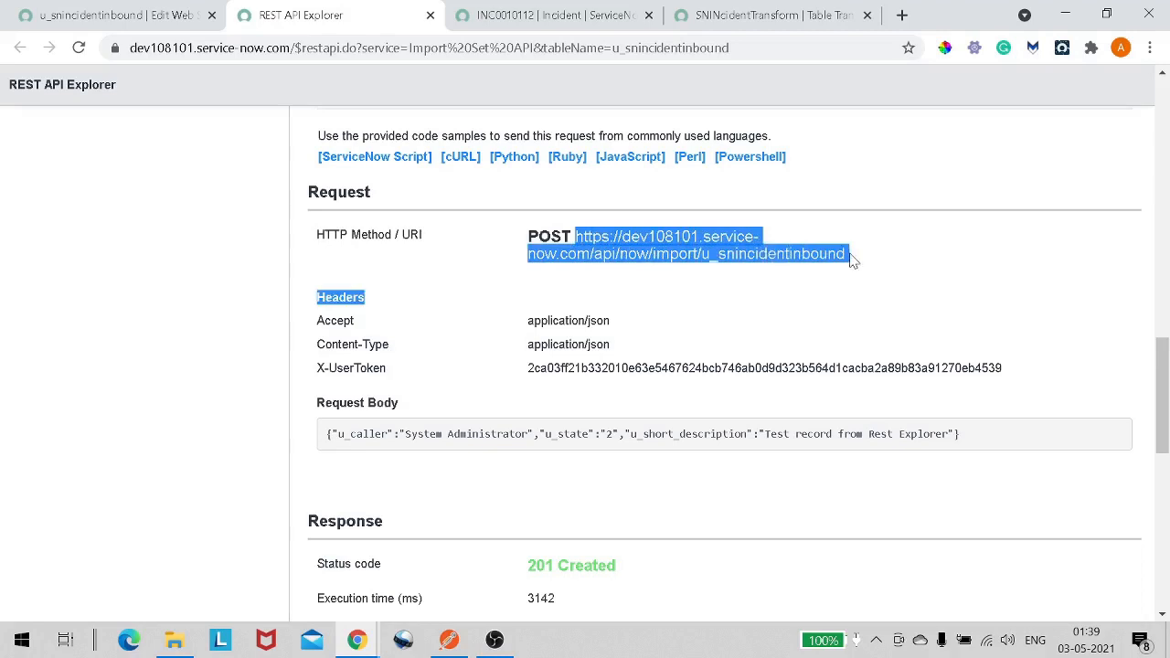
left_click(851, 260)
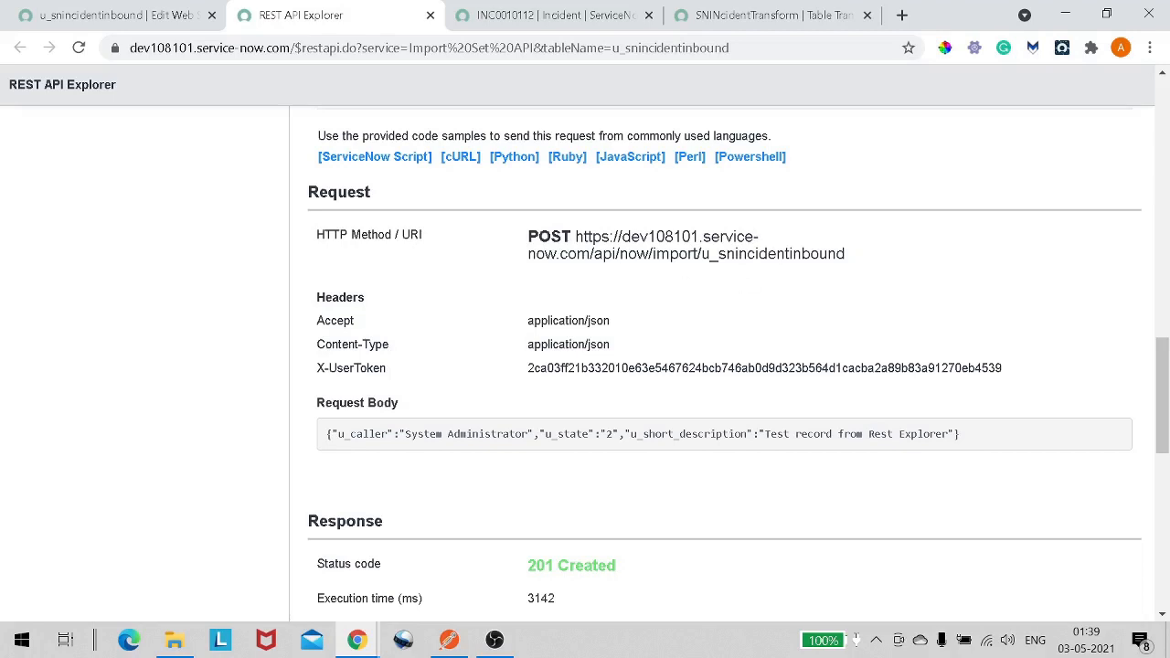
left_click_drag(575, 237, 849, 266)
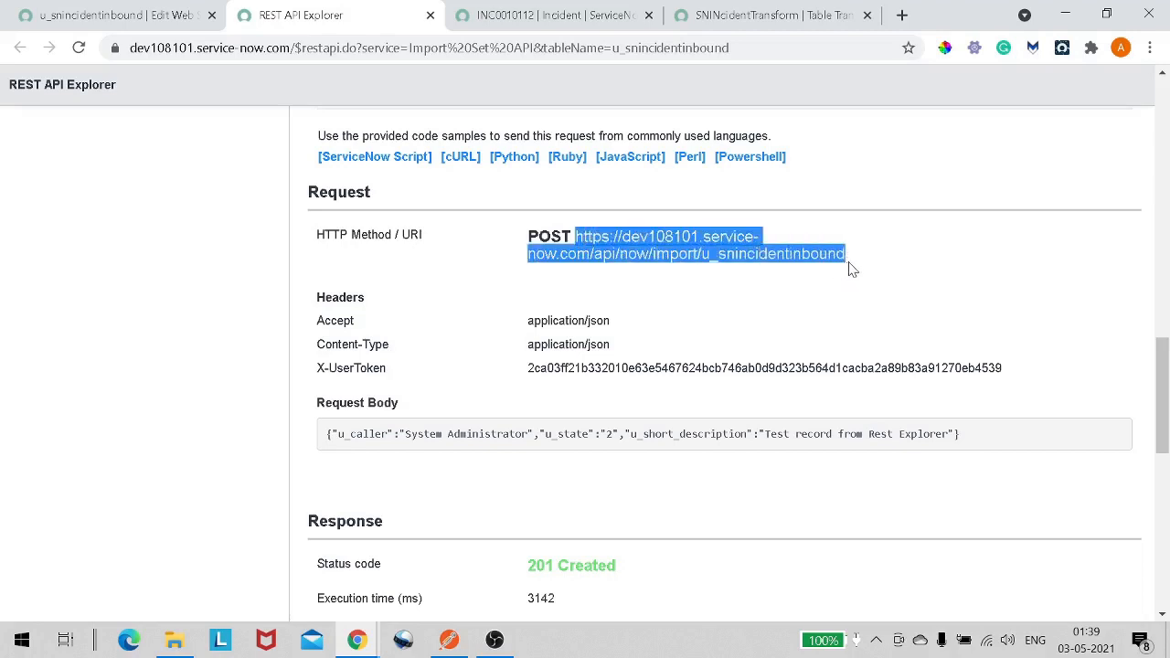
left_click(360, 316)
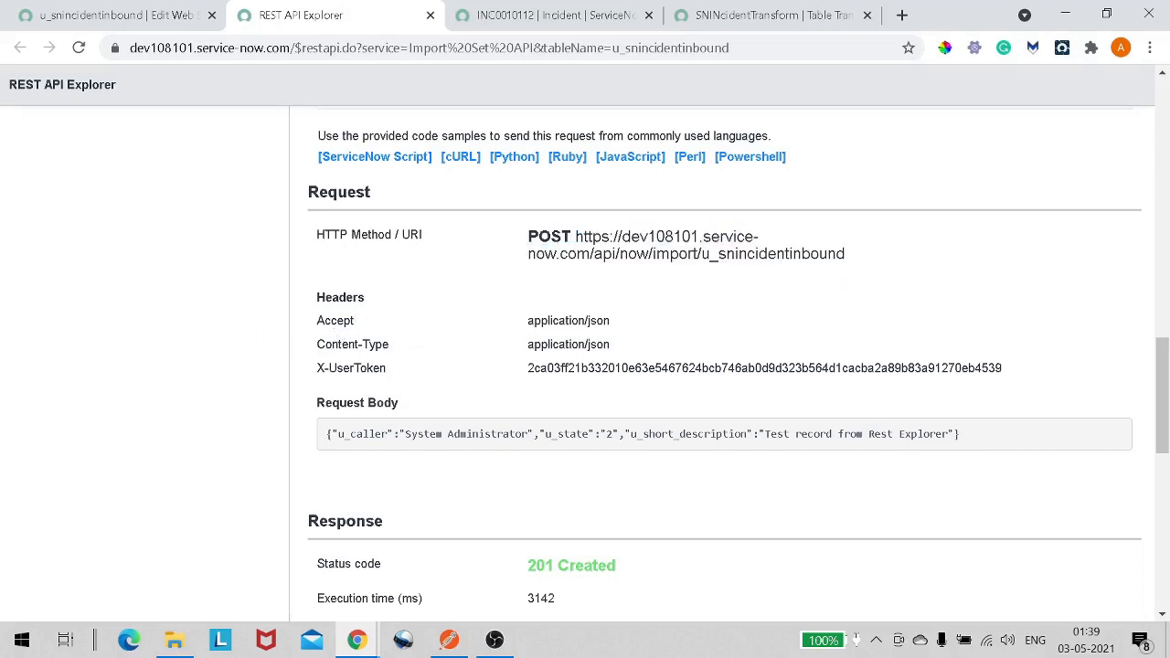
left_click_drag(514, 305, 671, 331)
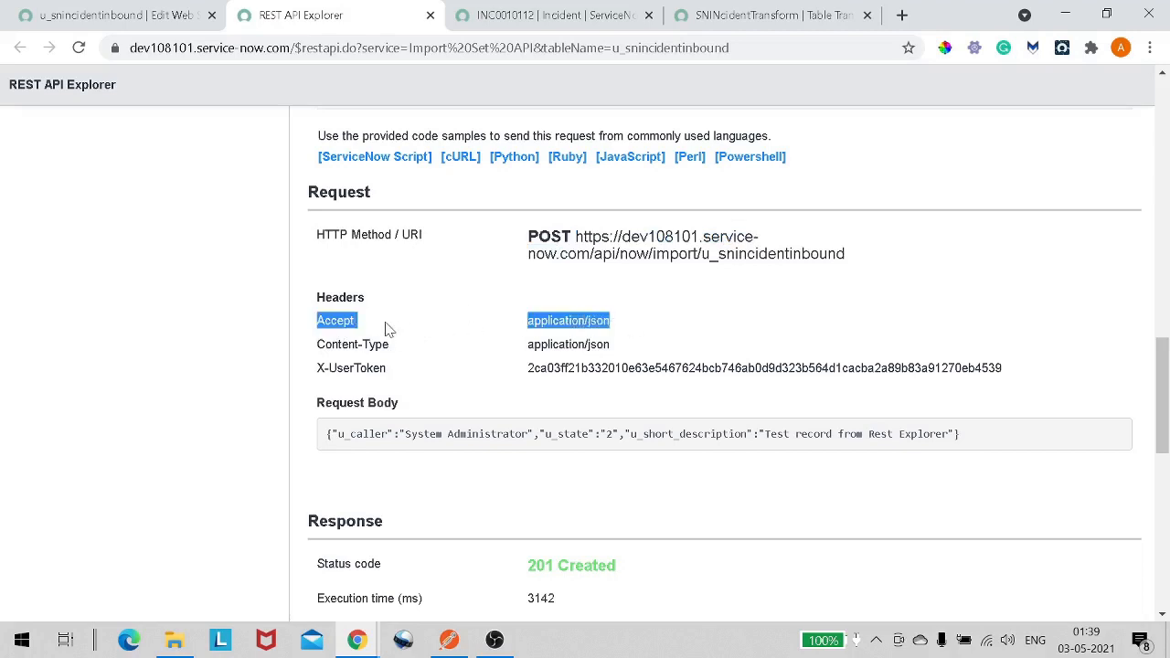
double_click(339, 352)
left_click_drag(529, 345, 636, 346)
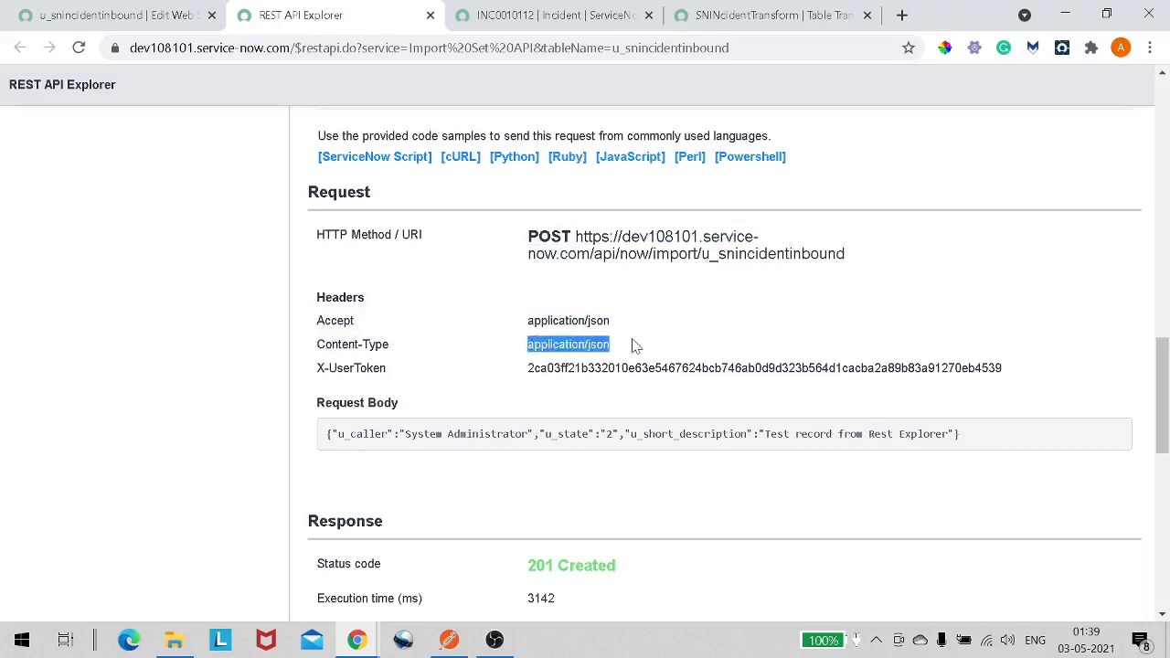
left_click_drag(324, 369, 502, 370)
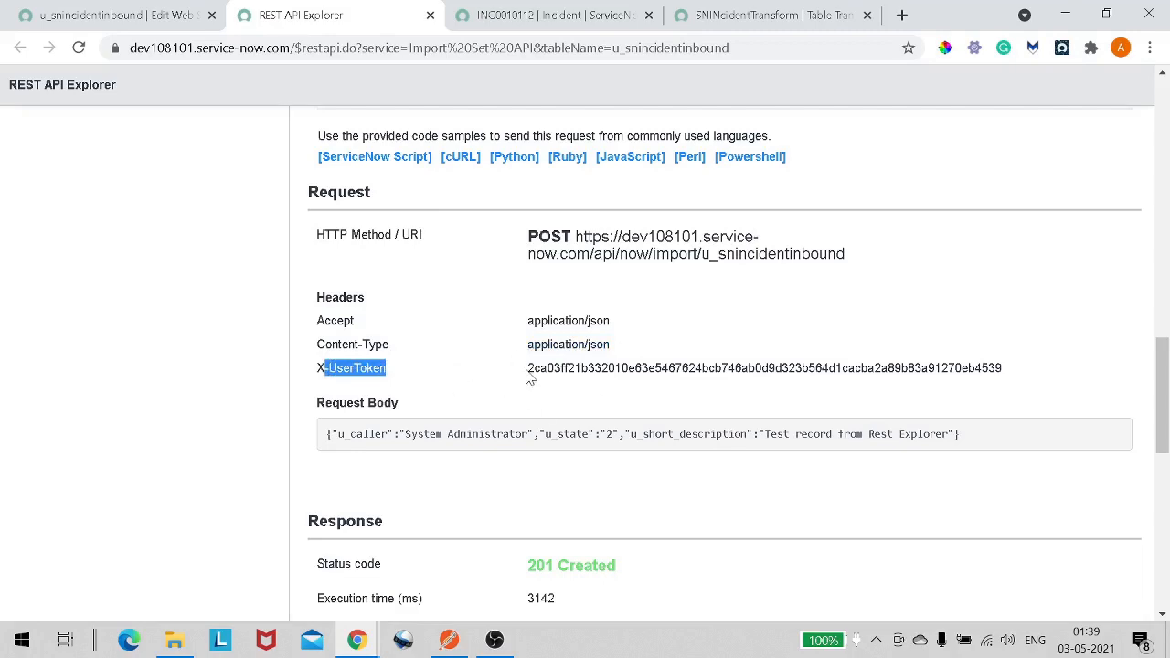
- Examine the response body for the import set and the created incident number
scroll(527, 375, "down", 3)
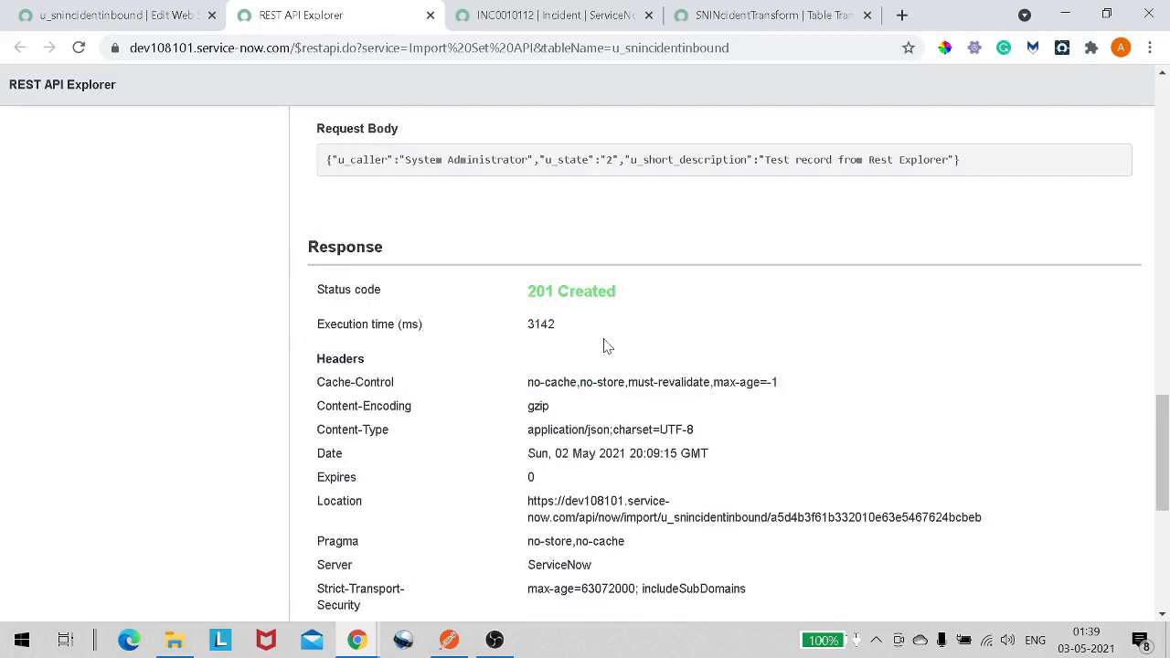
scroll(603, 344, "down", 1)
scroll(603, 357, "down", 4)
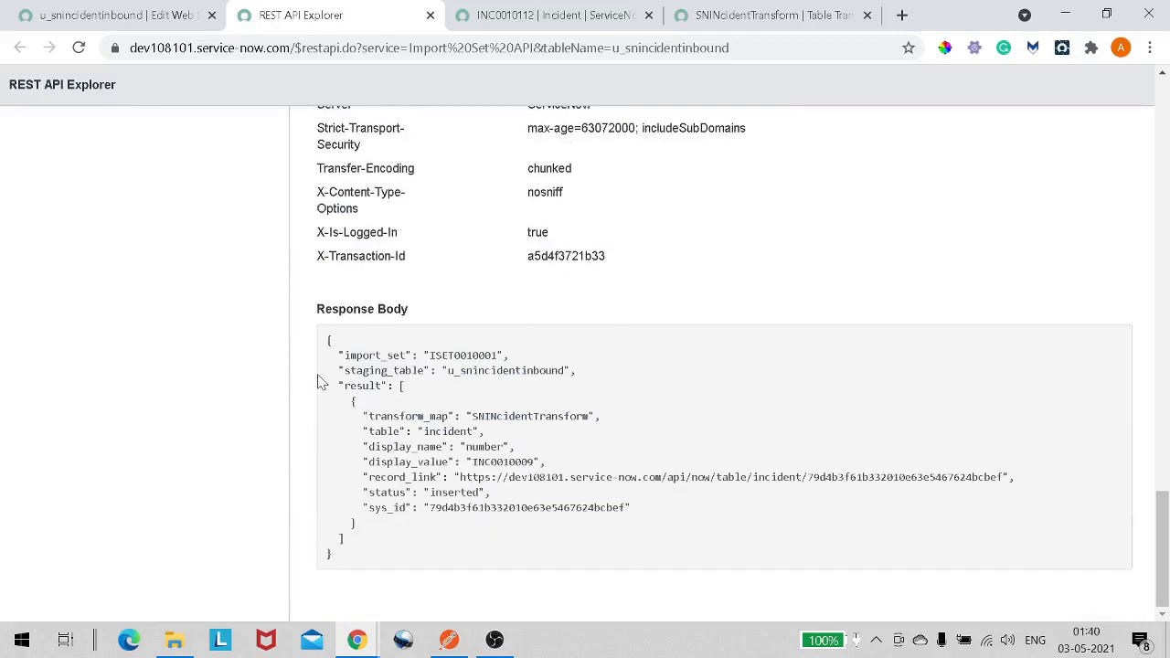
left_click_drag(405, 355, 509, 356)
double_click(505, 463)
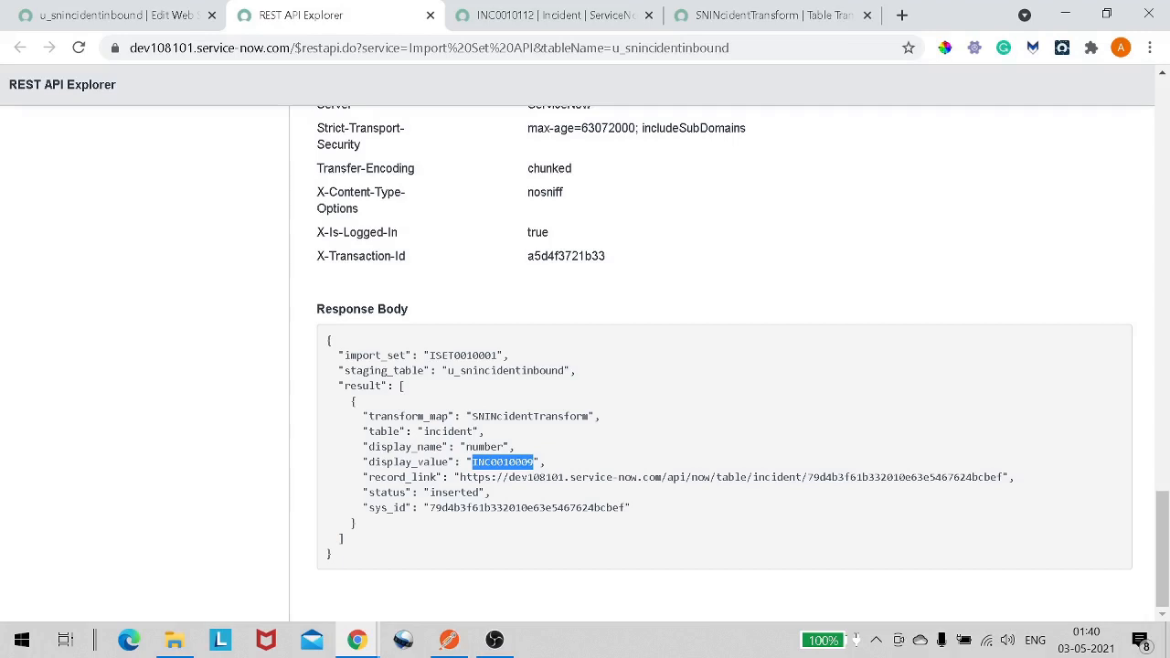
- Open the incident list by entering incident.LIST in the navigator filter
left_click(136, 28)
left_click(100, 136)
type("i")
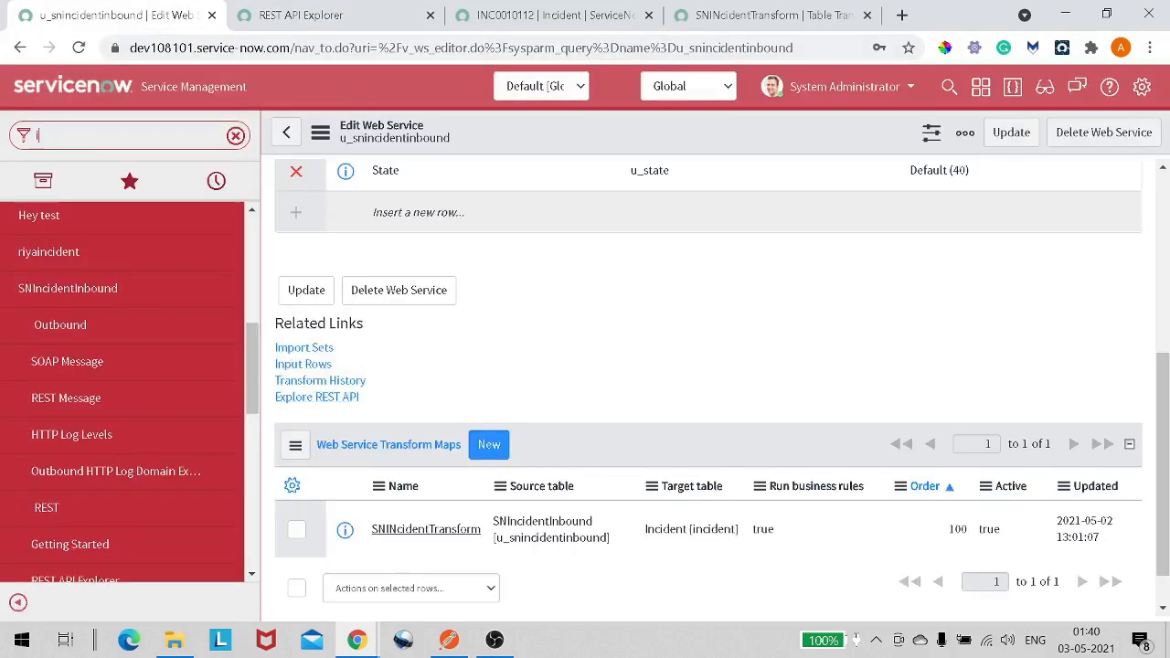
type("ncident")
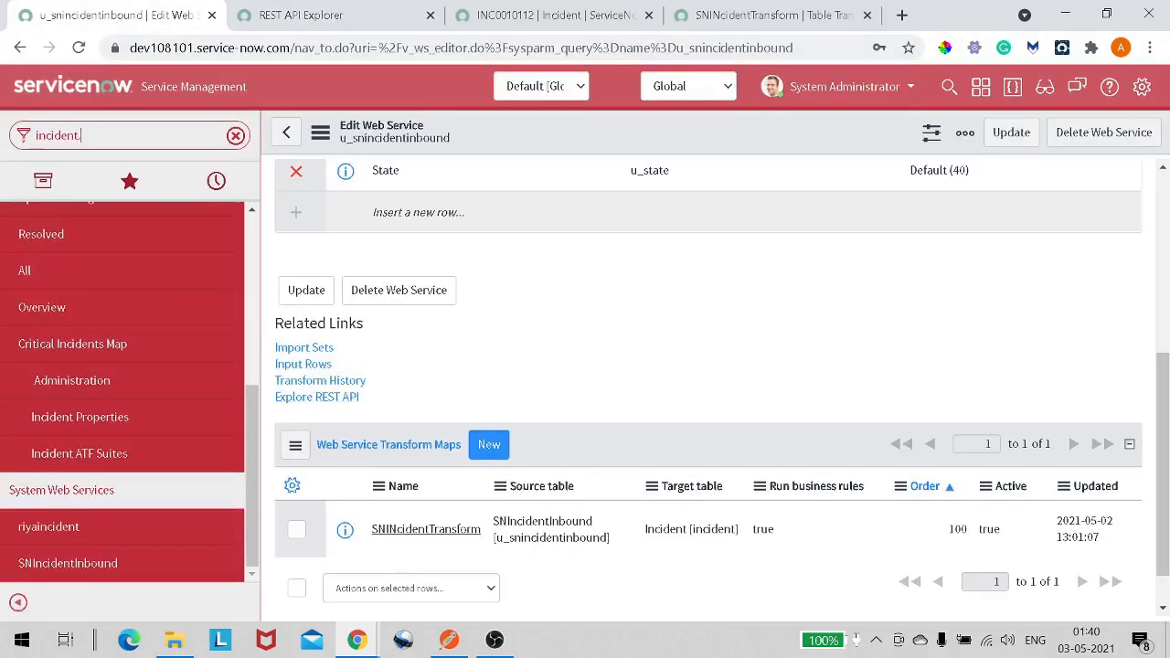
type(".LIST")
key("Return")
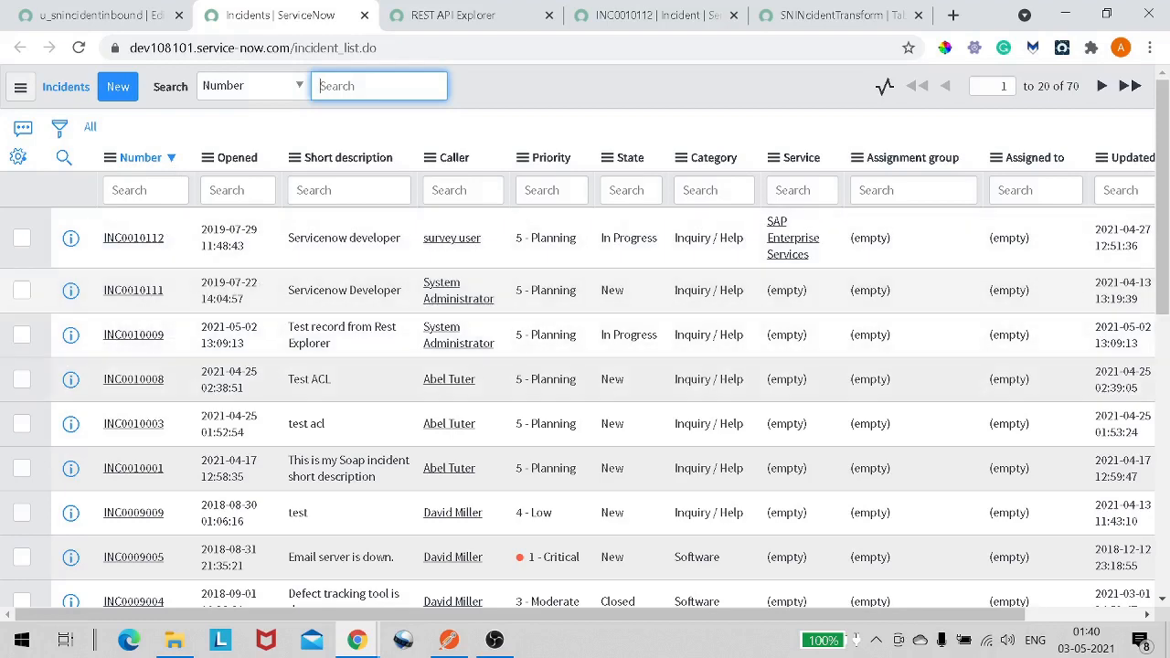
- Sort incidents by Updated and open the newest record INC0010009 in a new tab
left_click(1134, 159)
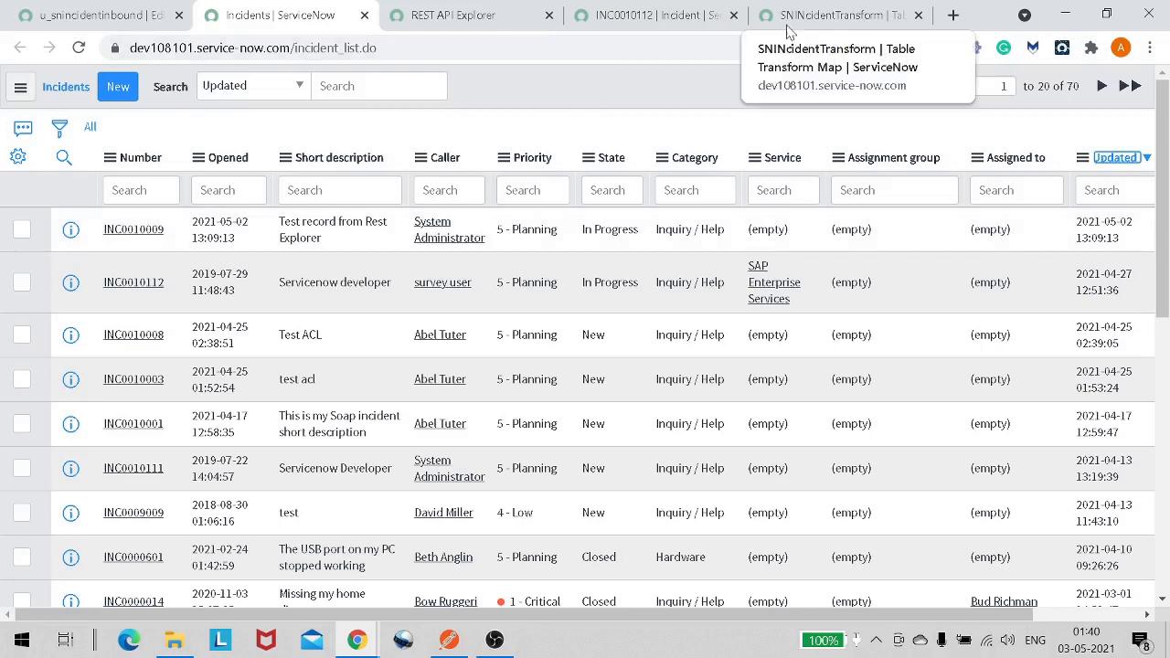
right_click(73, 233)
left_click(156, 246)
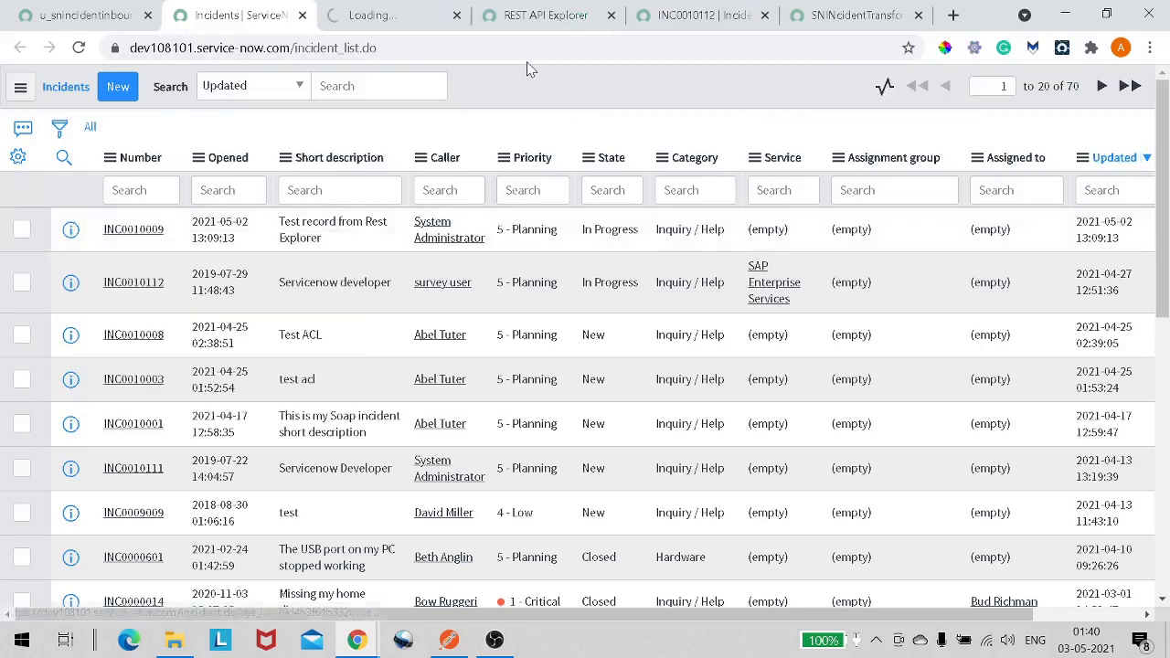
left_click(400, 18)
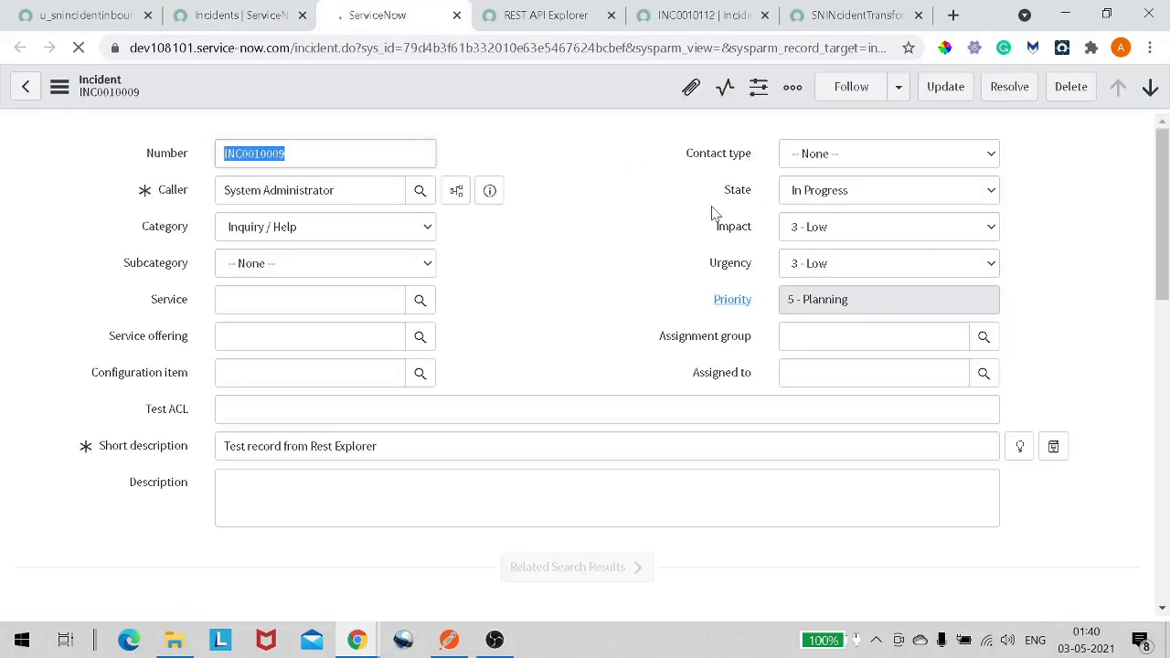
- Inspect the new incident's State, Caller and Short description fields
left_click(819, 194)
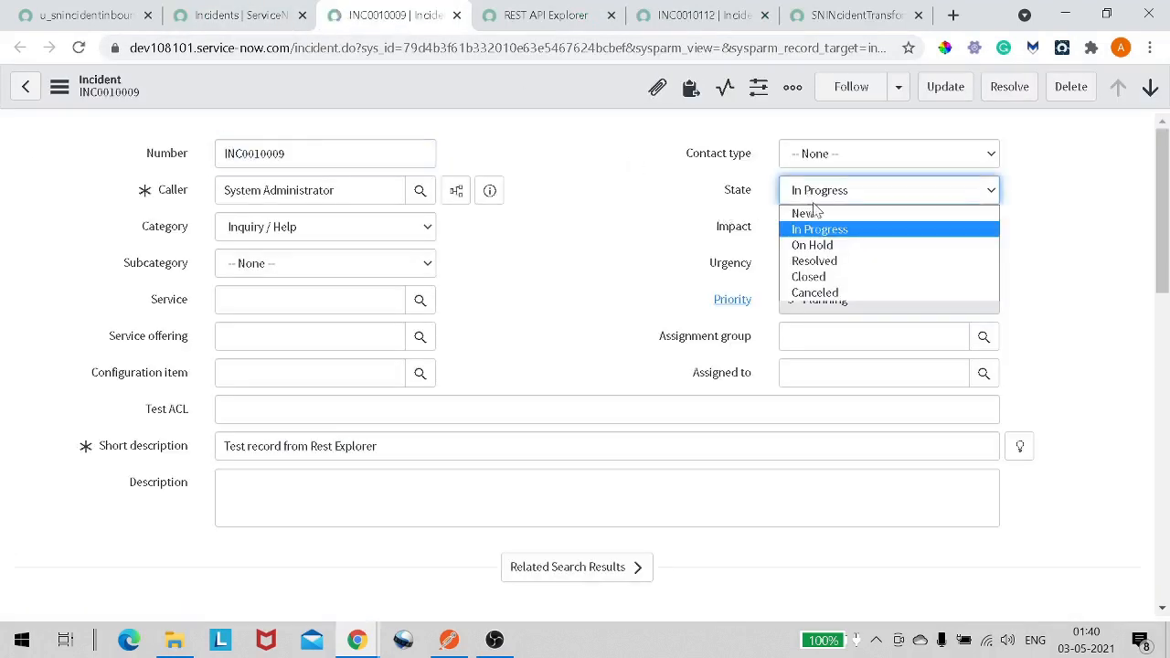
left_click(714, 272)
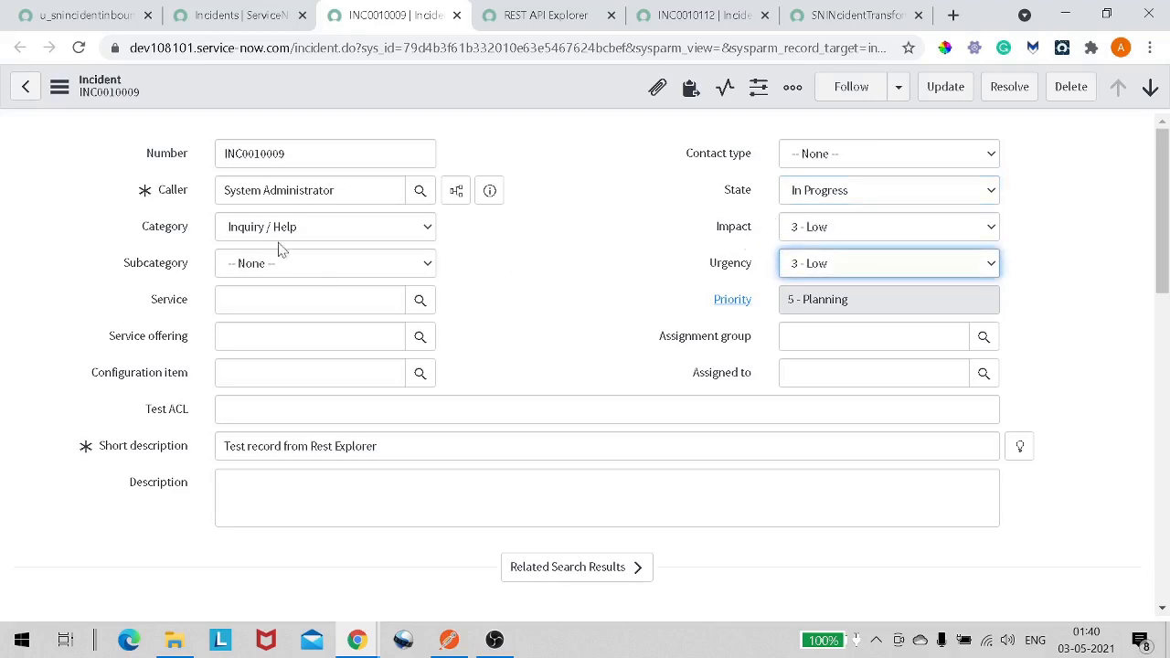
left_click_drag(331, 194, 222, 213)
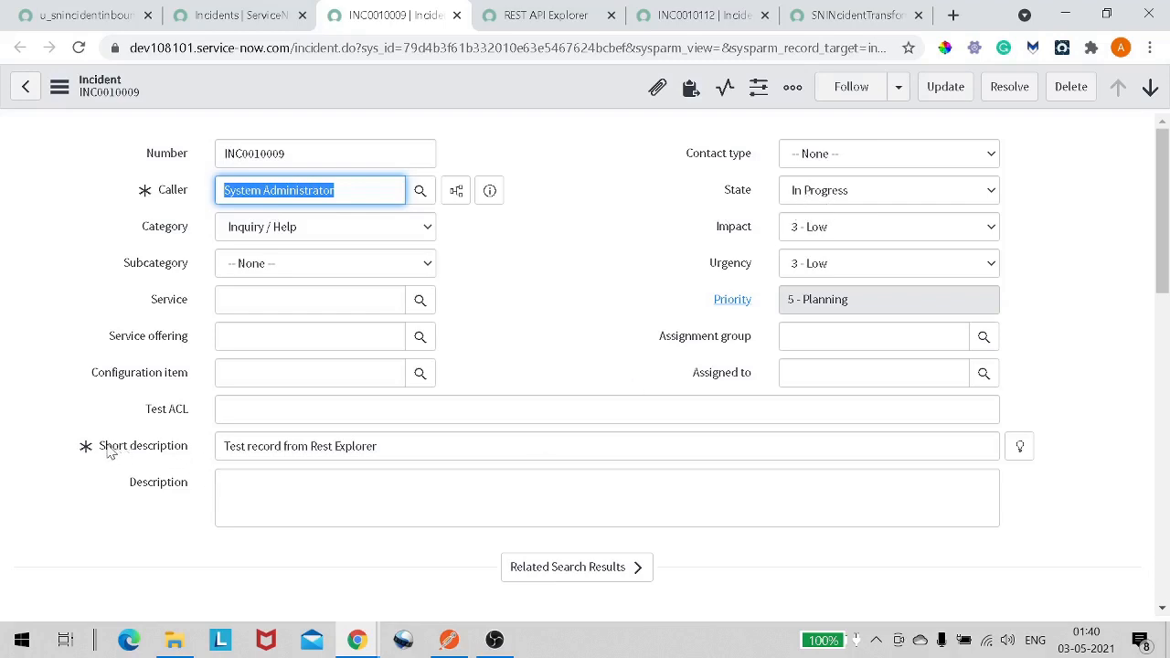
left_click_drag(106, 448, 98, 448)
left_click_drag(320, 446, 248, 446)
left_click(377, 446)
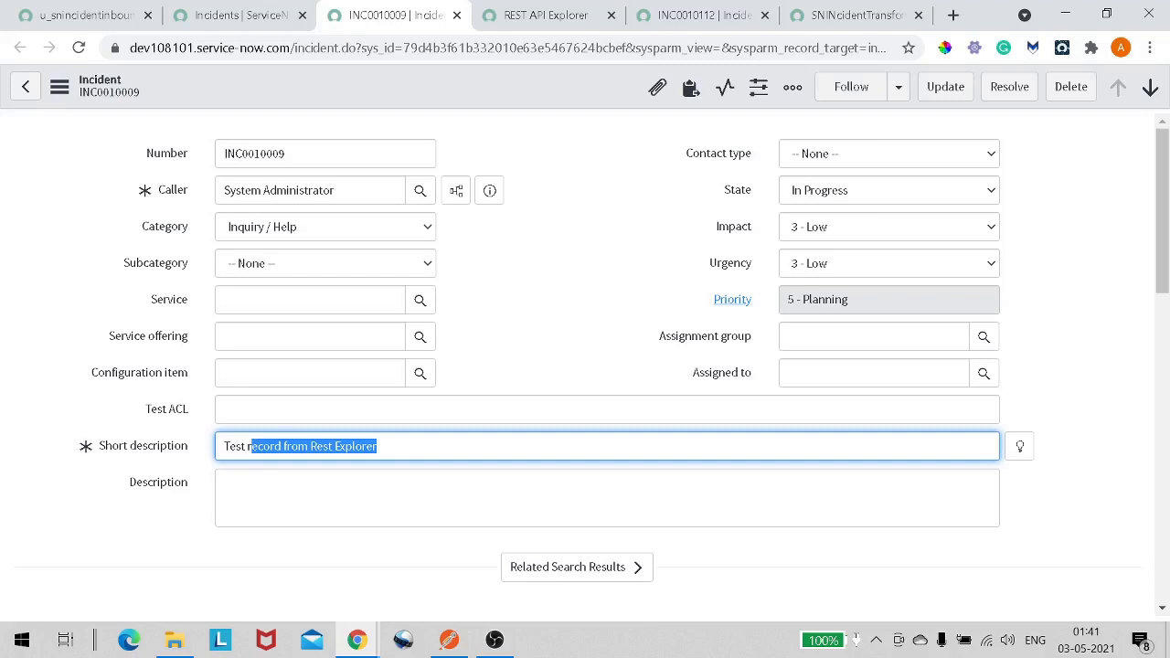
- Return to the REST API Explorer tab and review the request and response details
left_click(537, 17)
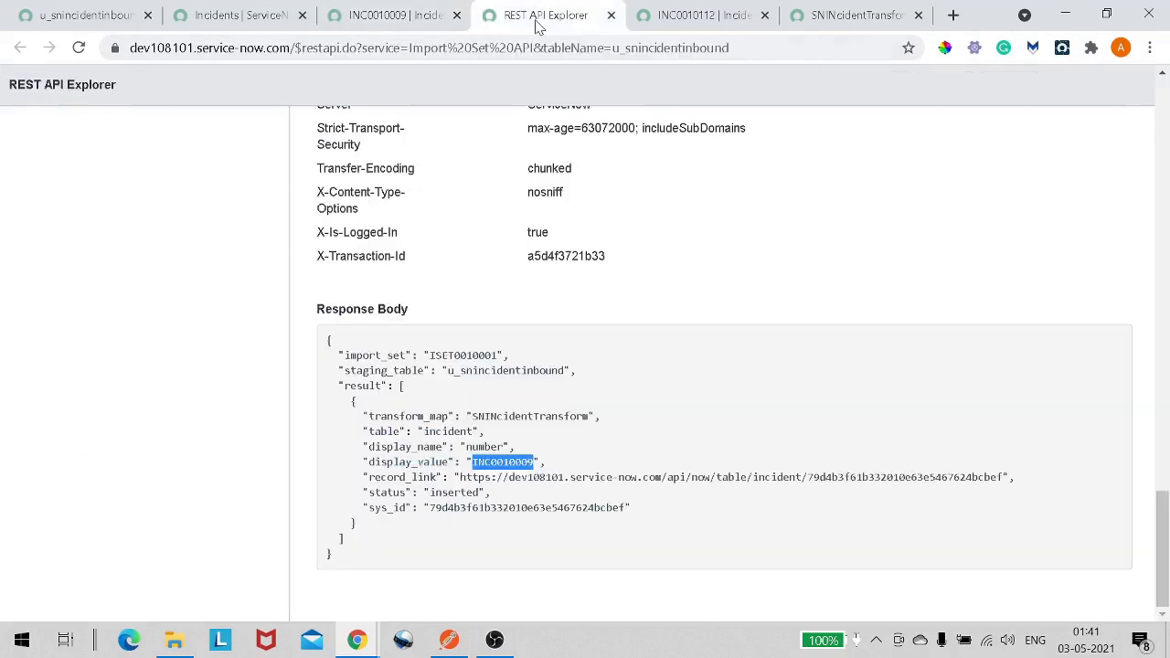
scroll(546, 251, "up", 3)
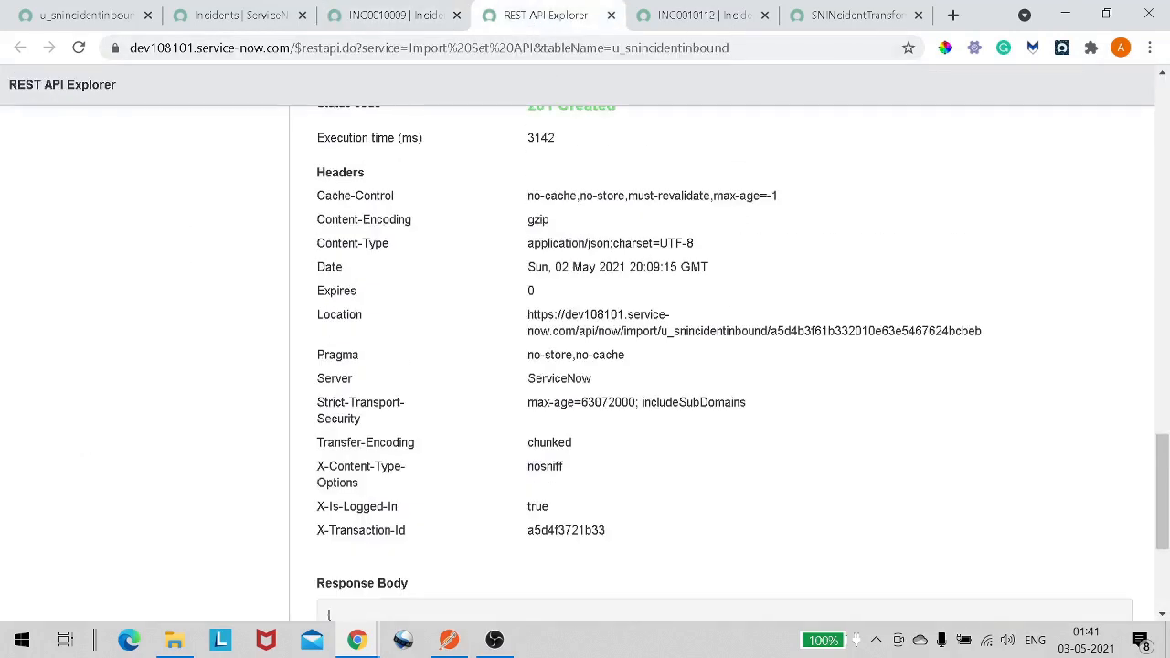
scroll(581, 309, "up", 3)
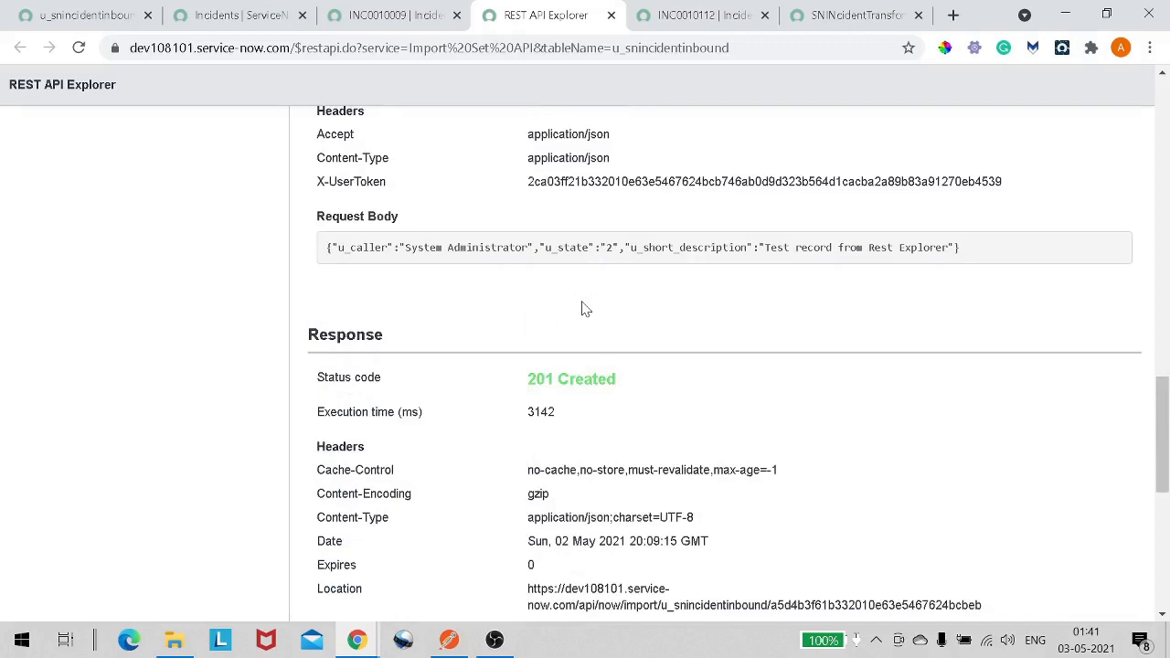
scroll(585, 309, "up", 2)
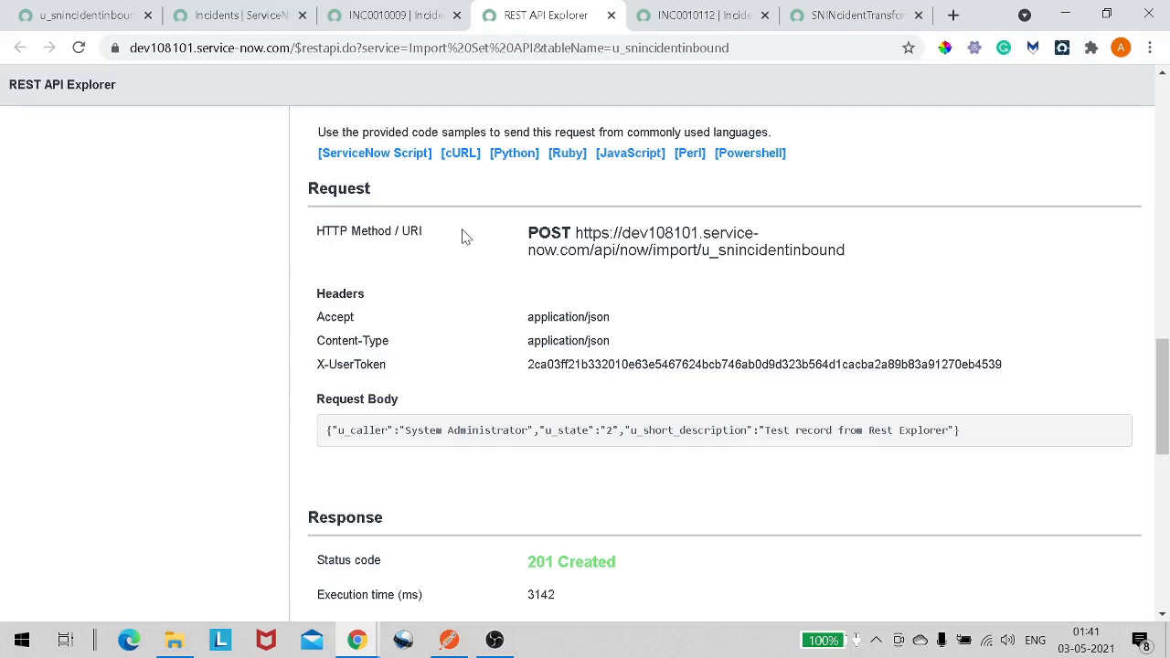
- Examine the ServiceNow Script code sample provided for this import request
scroll(465, 233, "up", 2)
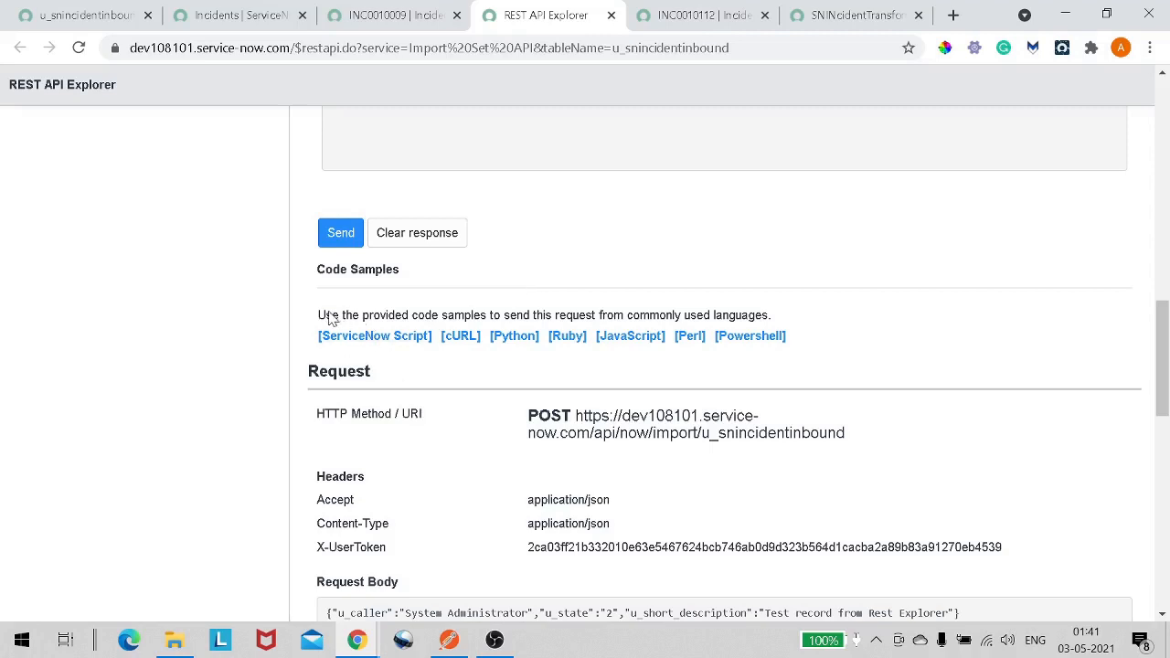
left_click_drag(325, 315, 494, 318)
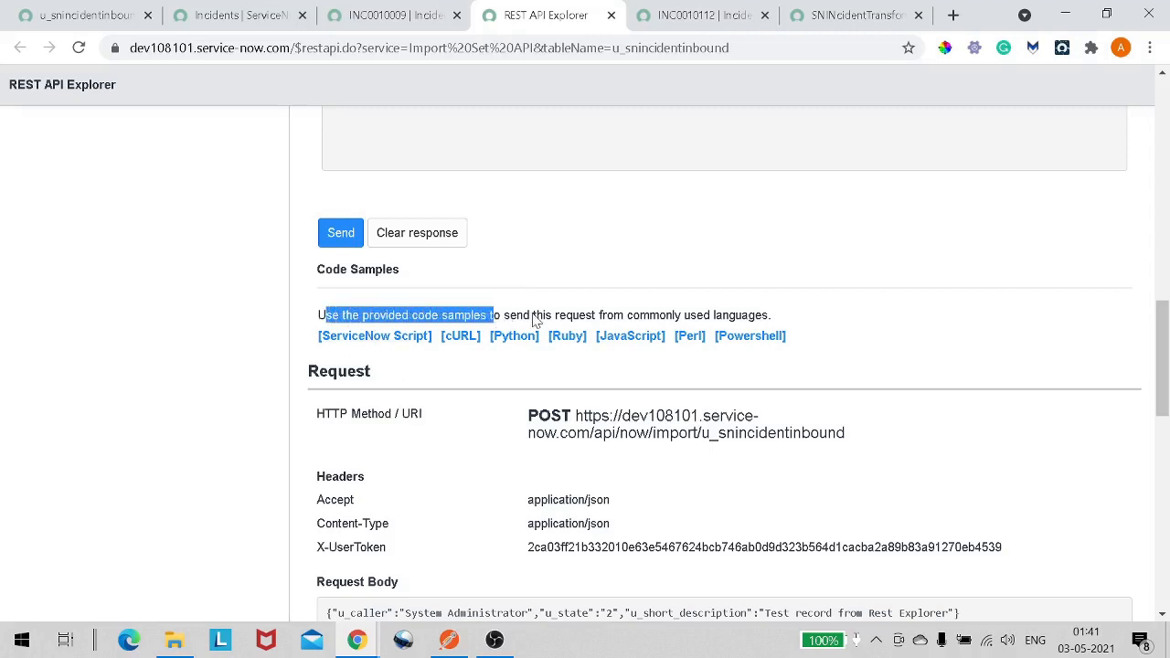
left_click(601, 319)
left_click_drag(602, 319, 768, 316)
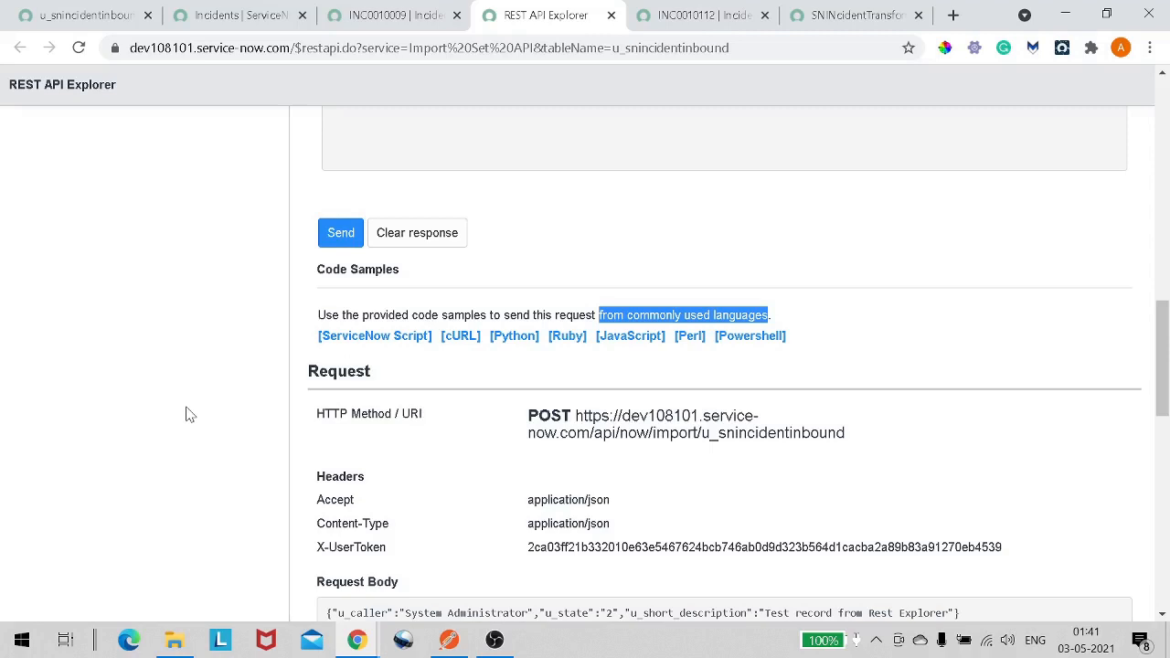
left_click(311, 336)
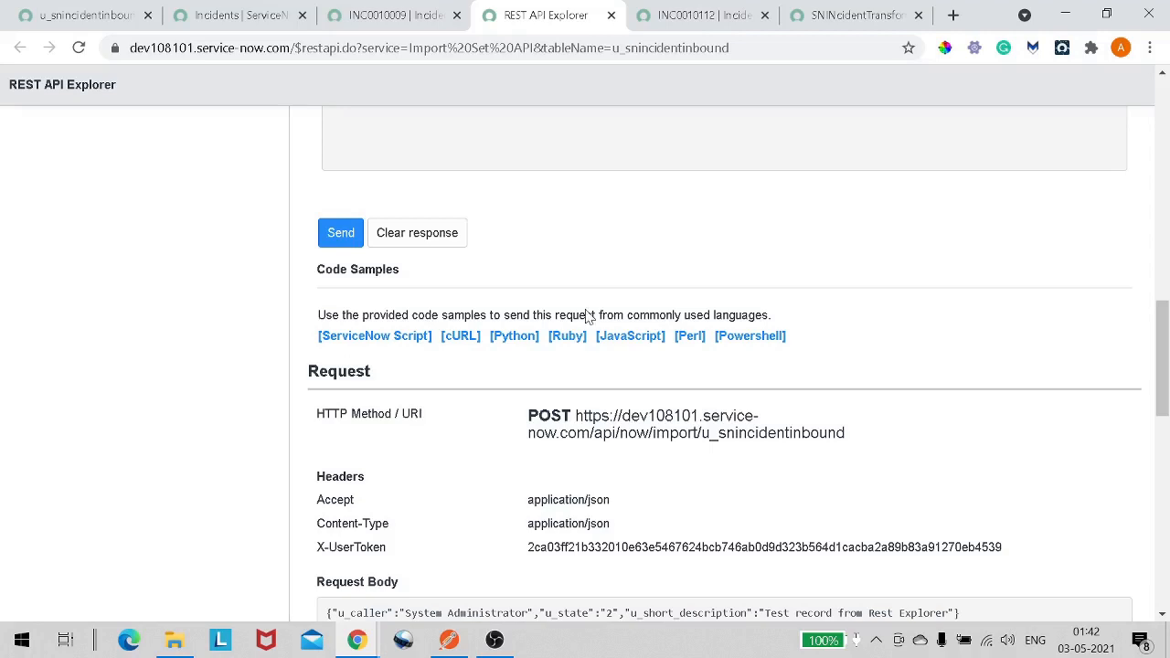
left_click(390, 338)
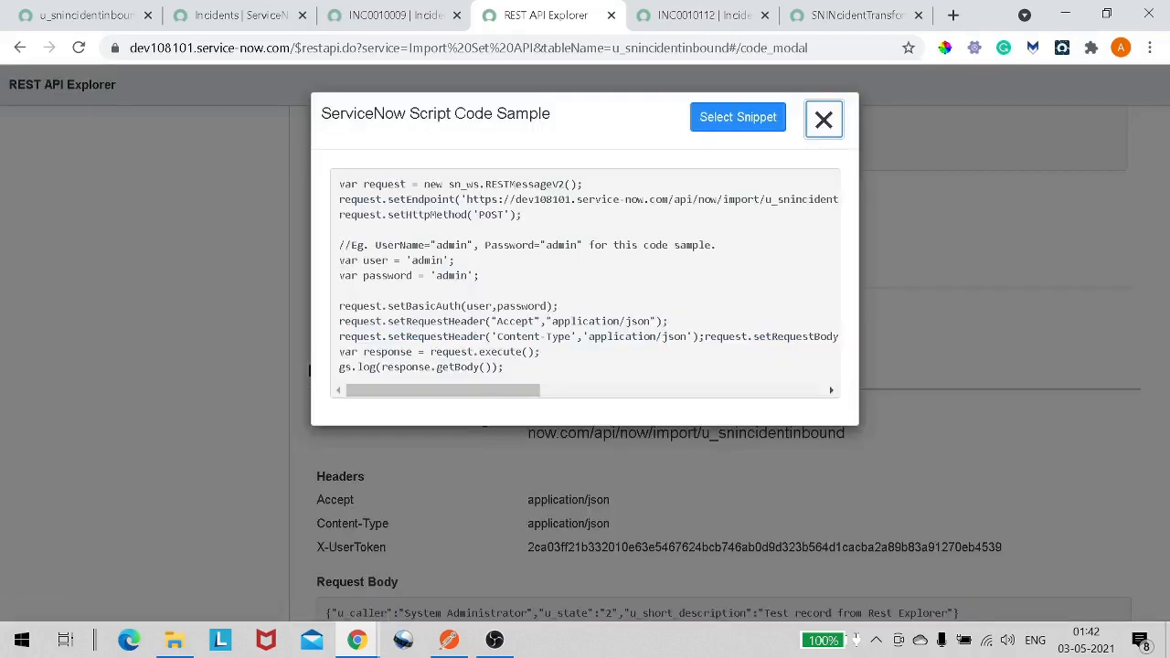
left_click_drag(363, 183, 524, 371)
left_click(528, 371)
left_click(823, 119)
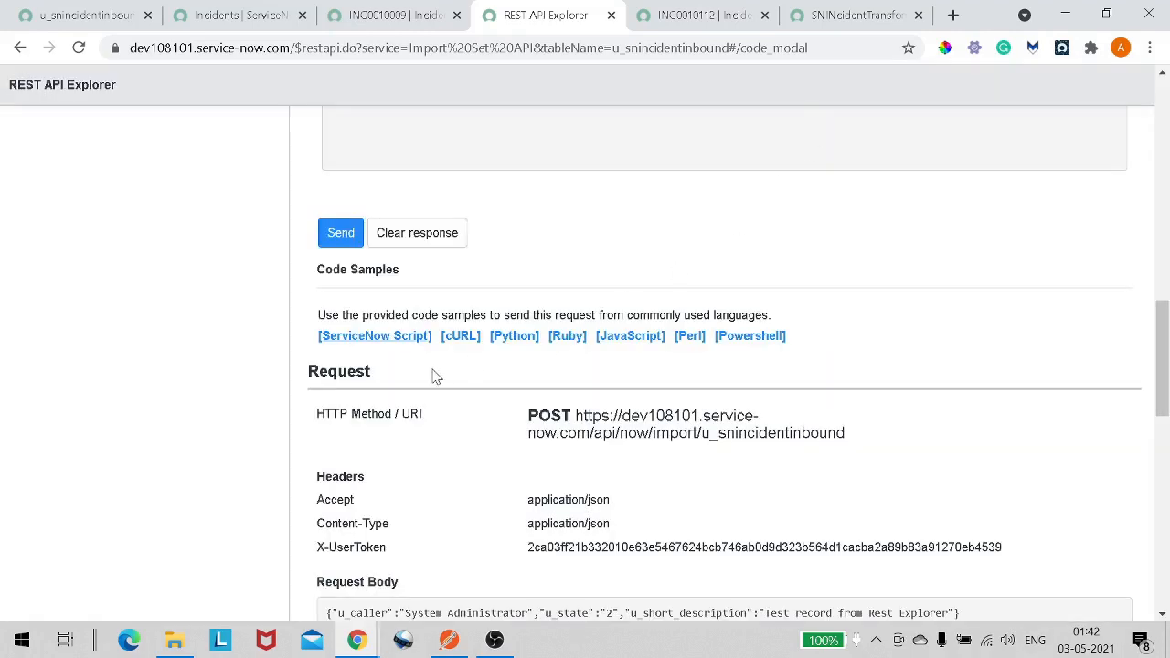
- Open and close the cURL, Python and JavaScript code samples for the request
left_click(463, 342)
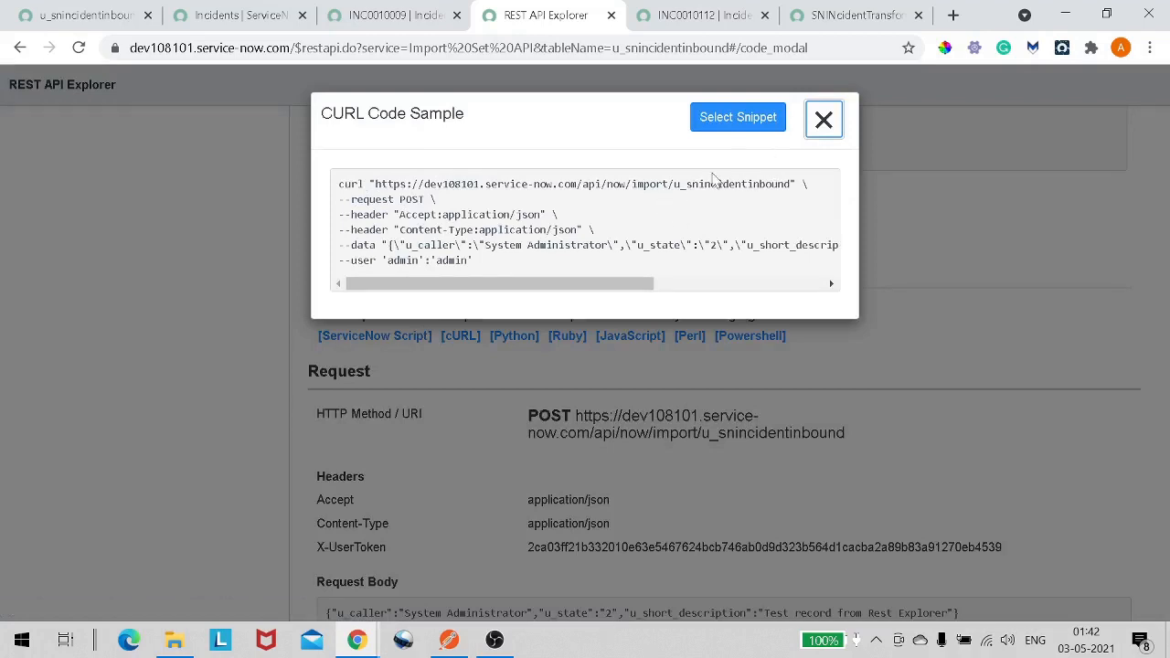
left_click(823, 120)
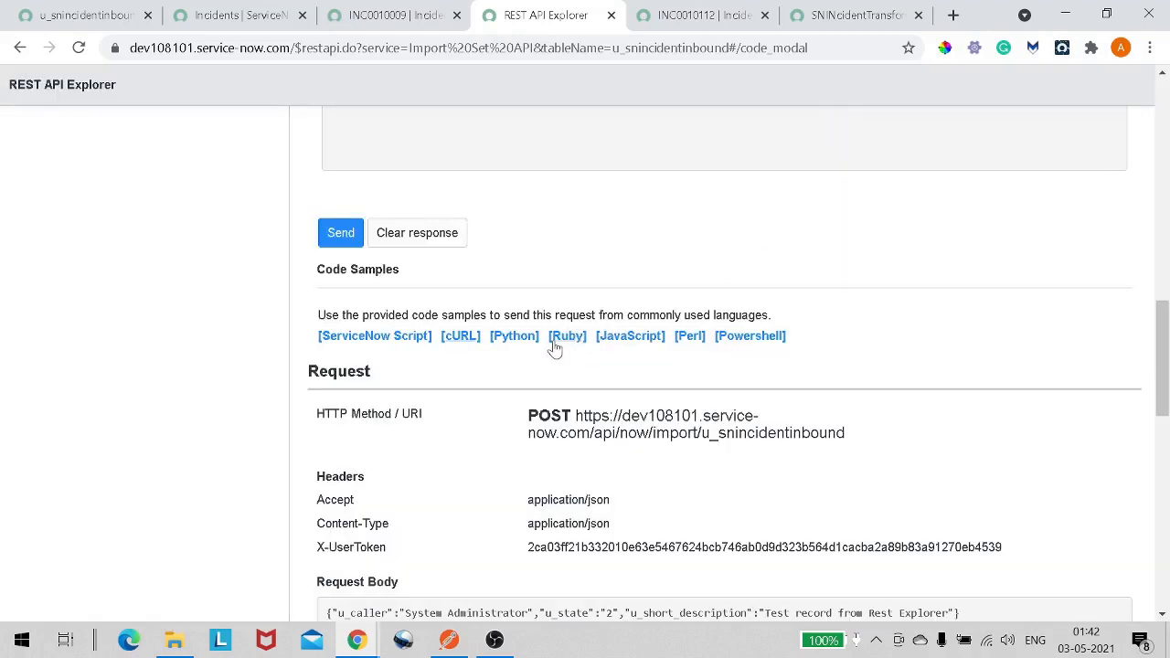
left_click(522, 346)
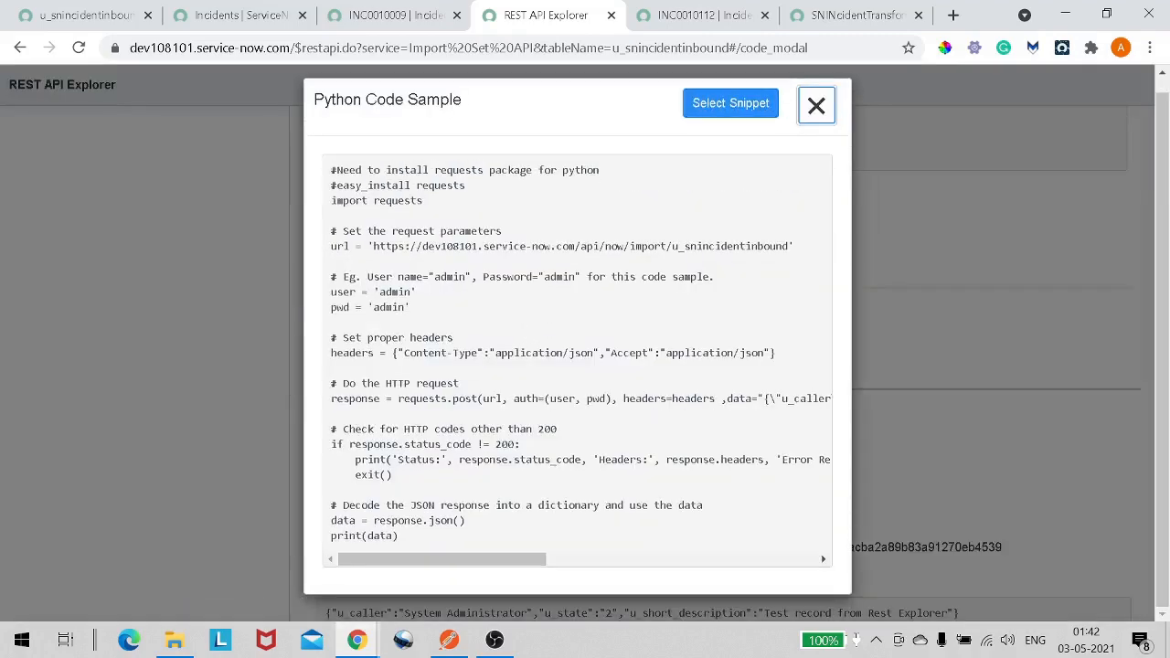
left_click(817, 110)
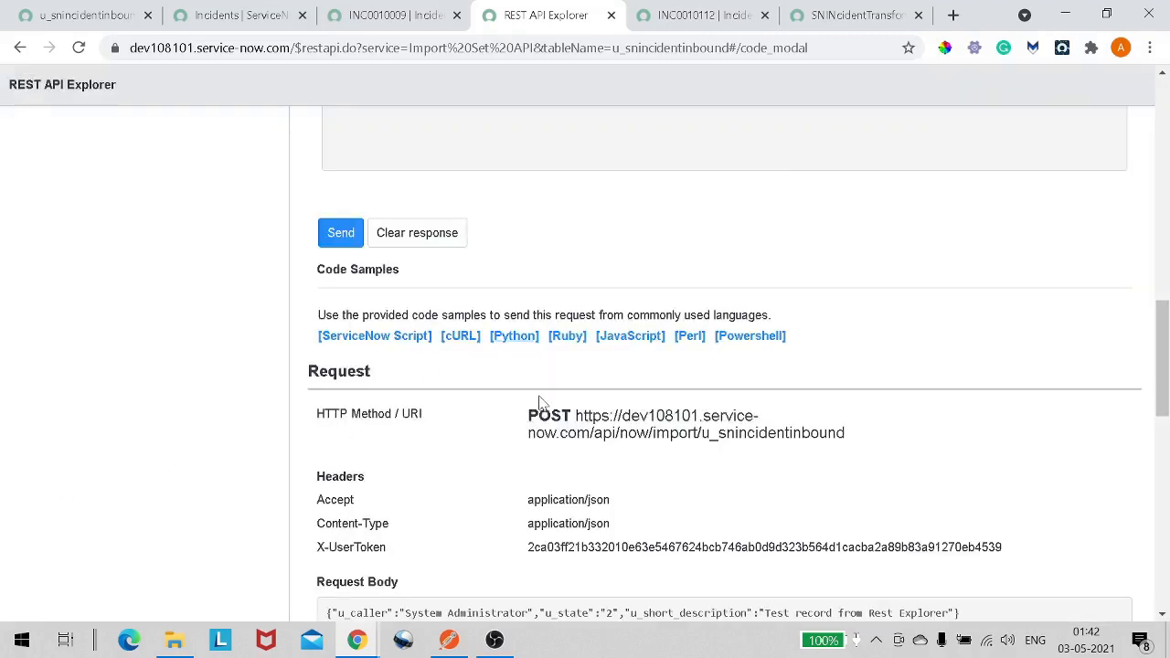
left_click(635, 337)
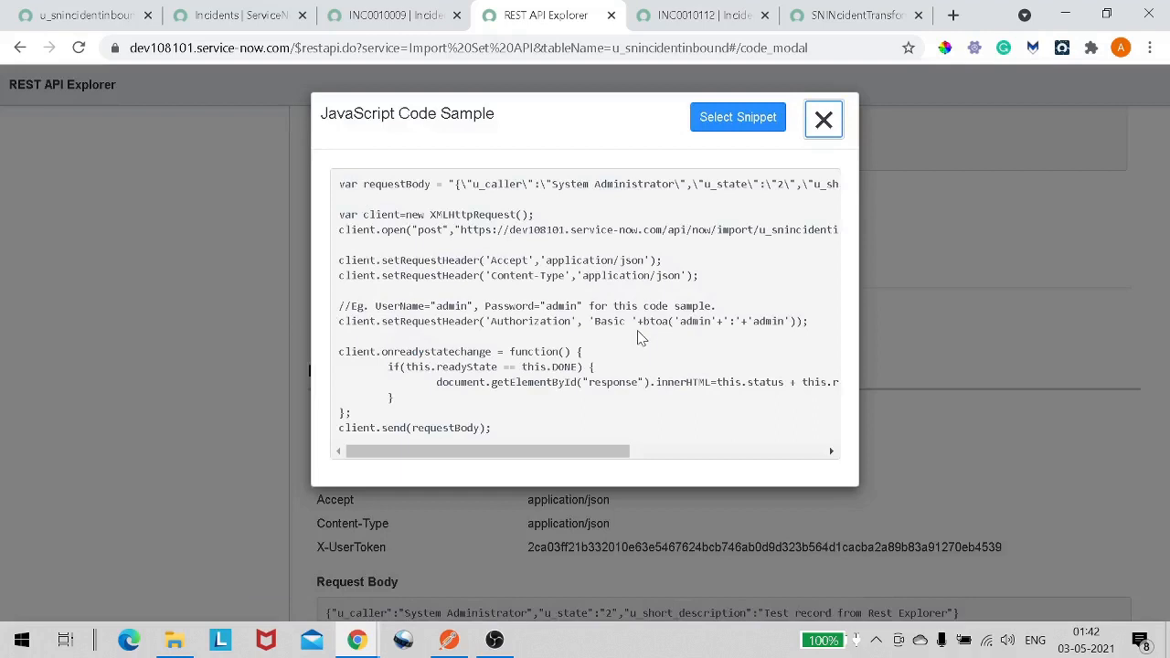
left_click(823, 119)
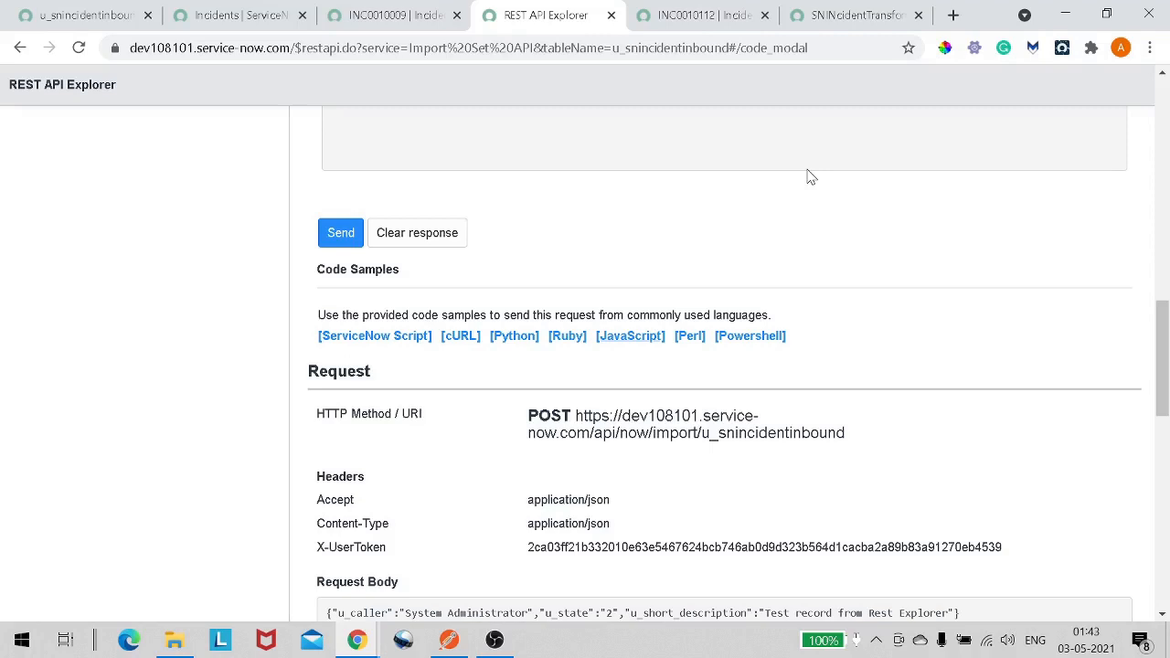
- Switch to Postman and open a new request tab
left_click(447, 644)
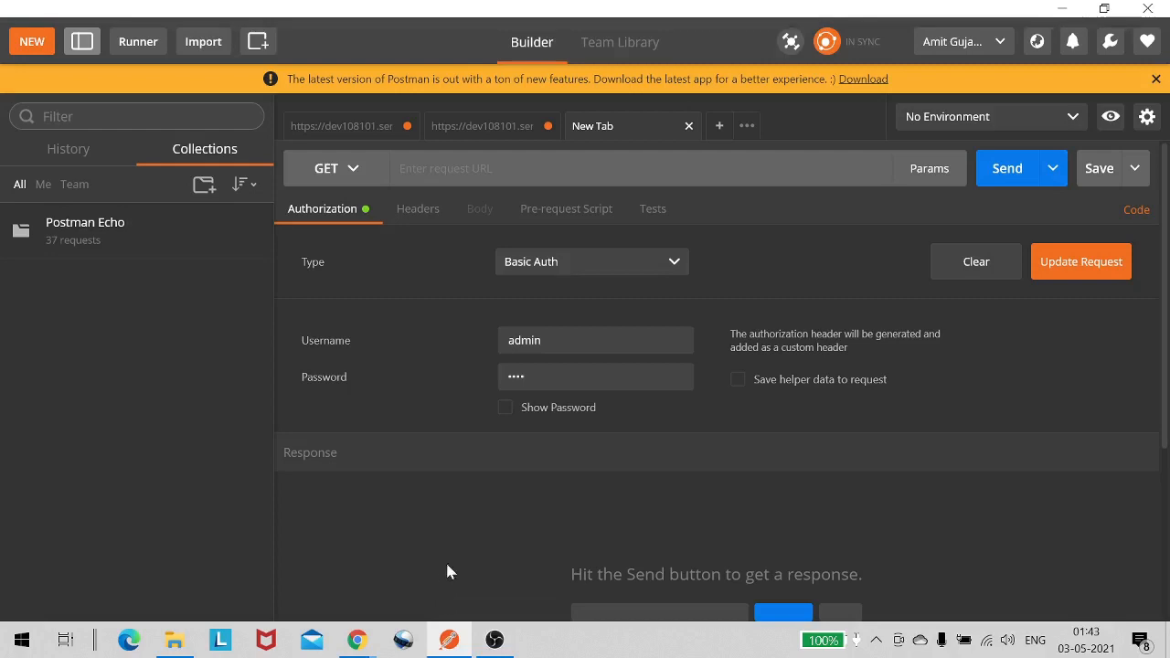
left_click(721, 124)
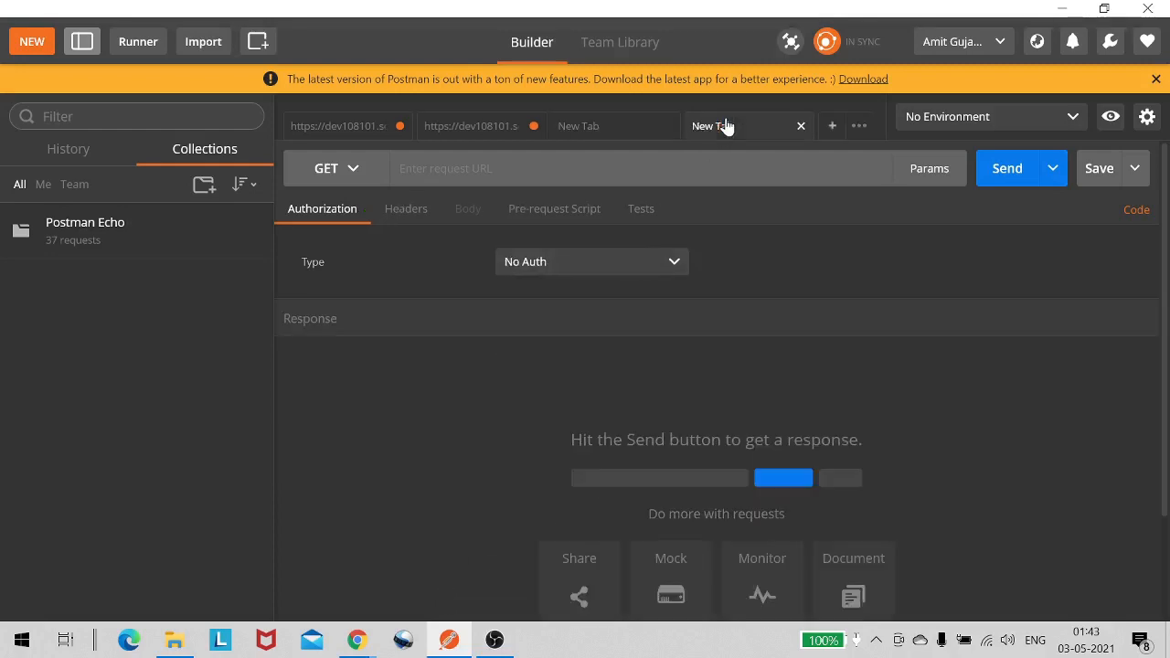
- Set the new Postman request's method to POST, matching the REST API Explorer request
key("alt+Tab")
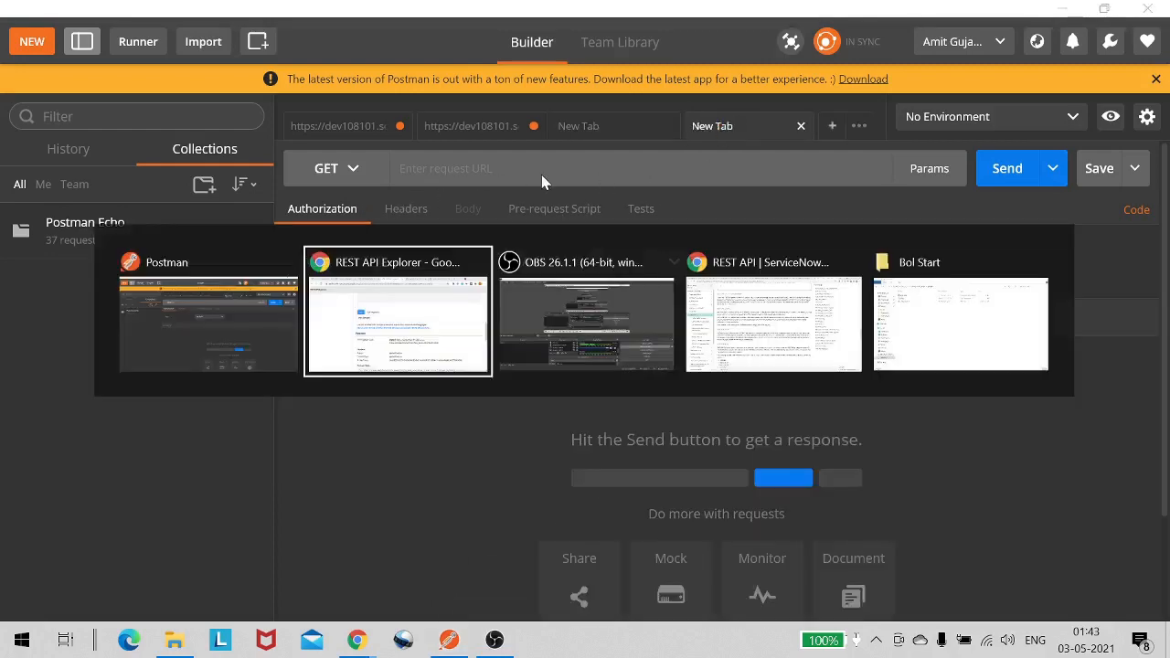
scroll(518, 305, "up", 12)
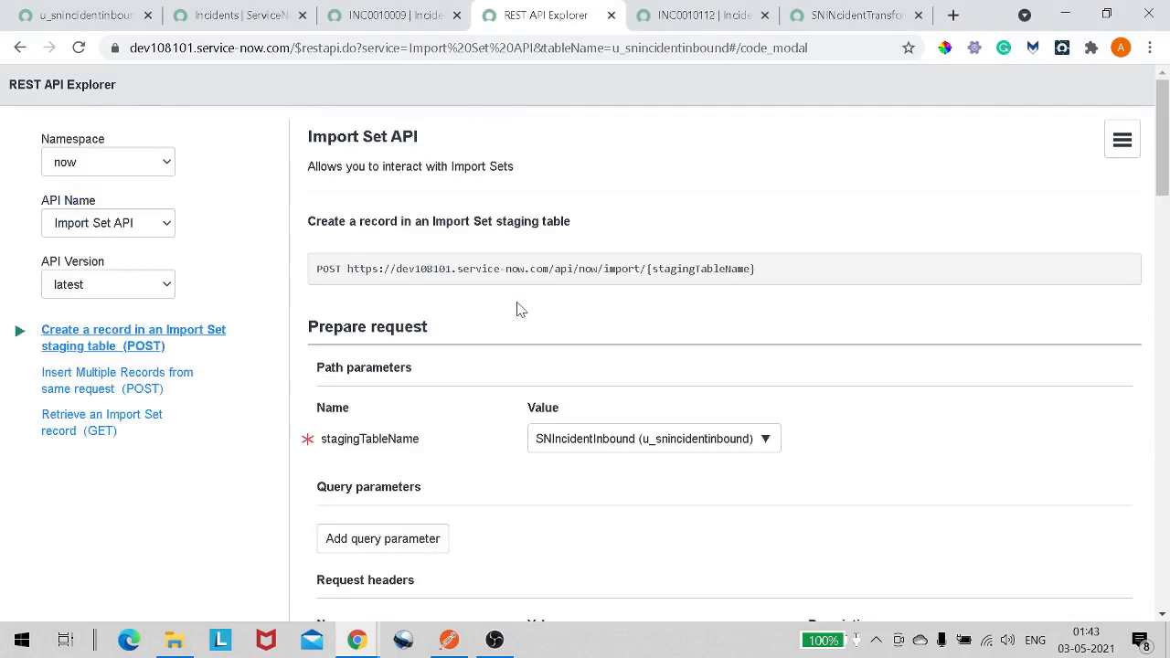
scroll(518, 310, "down", 15)
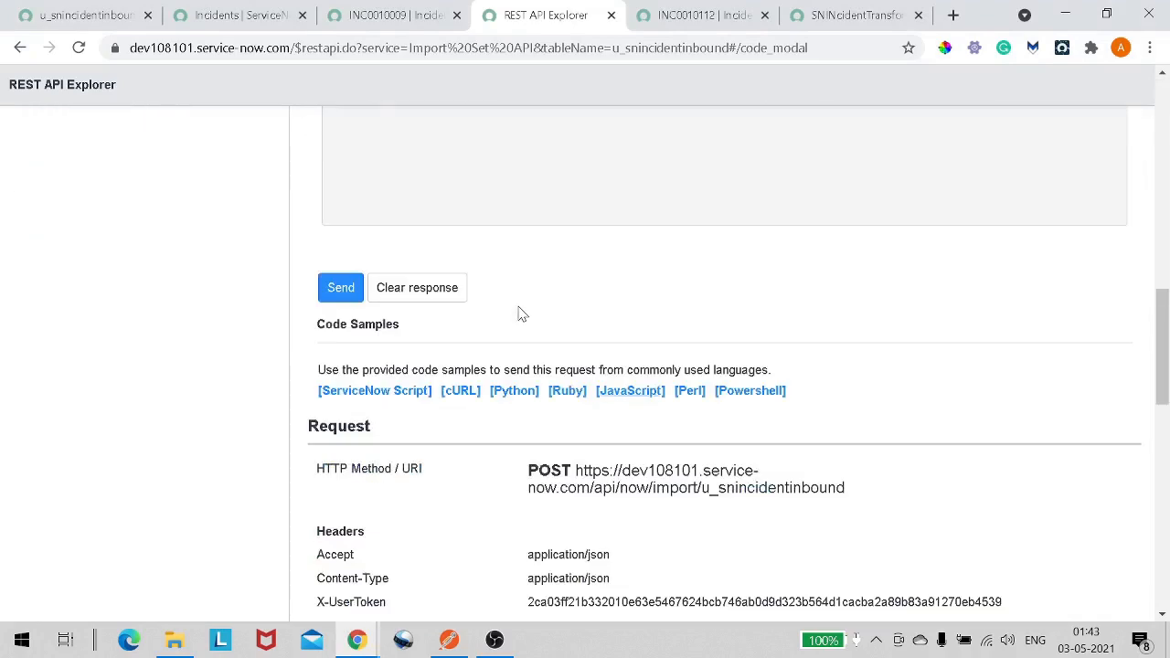
double_click(549, 288)
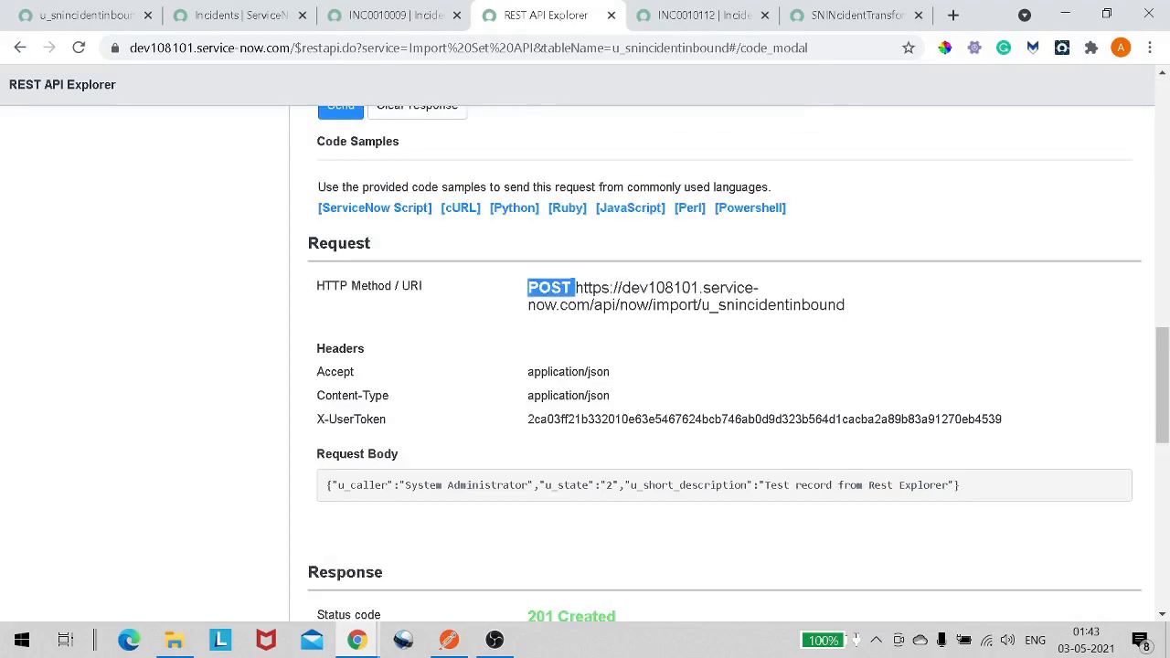
key("alt+Tab")
left_click(337, 172)
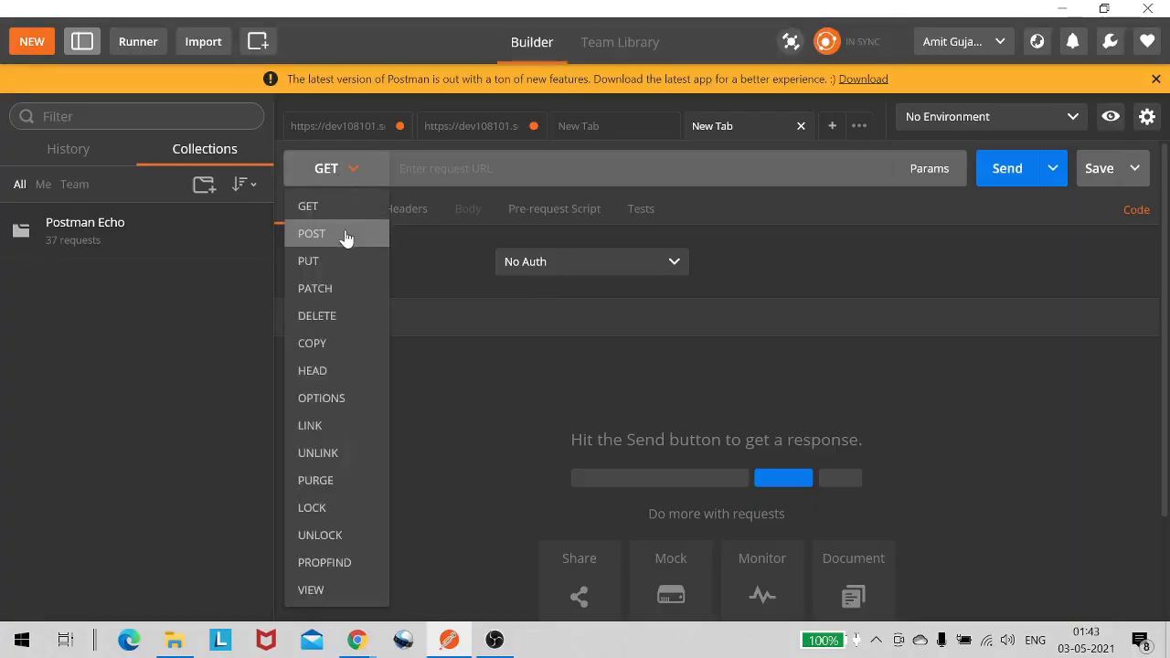
left_click(345, 234)
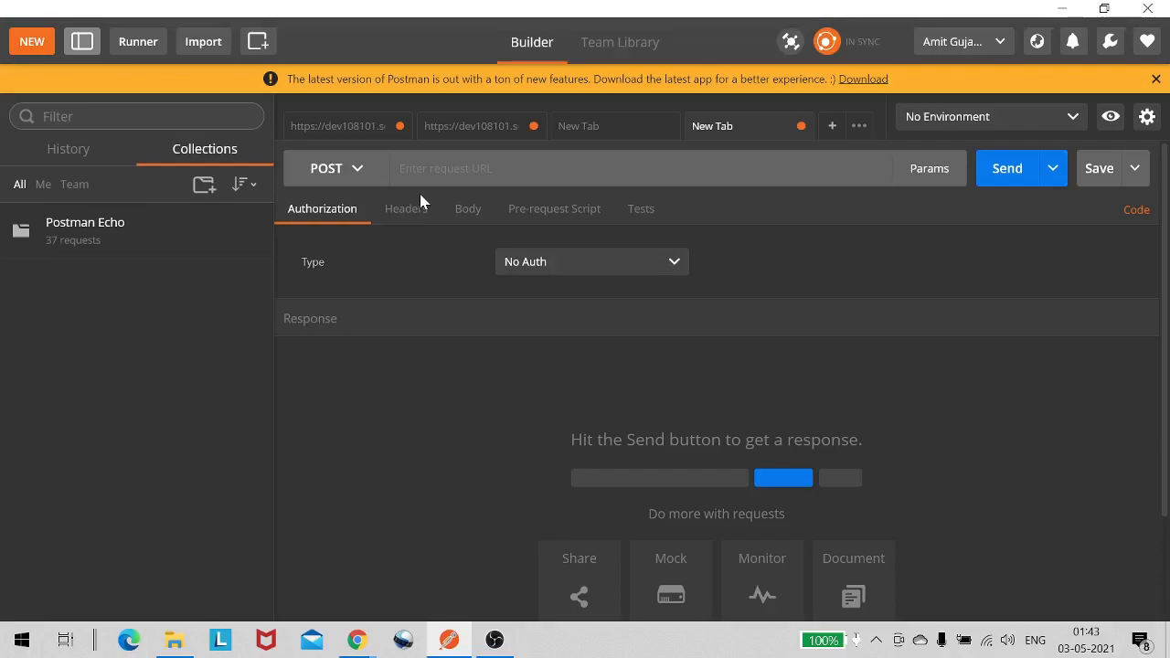
- Copy the u_snincidentinbound import endpoint URL from the REST API Explorer into the Postman request URL
key("alt+Tab")
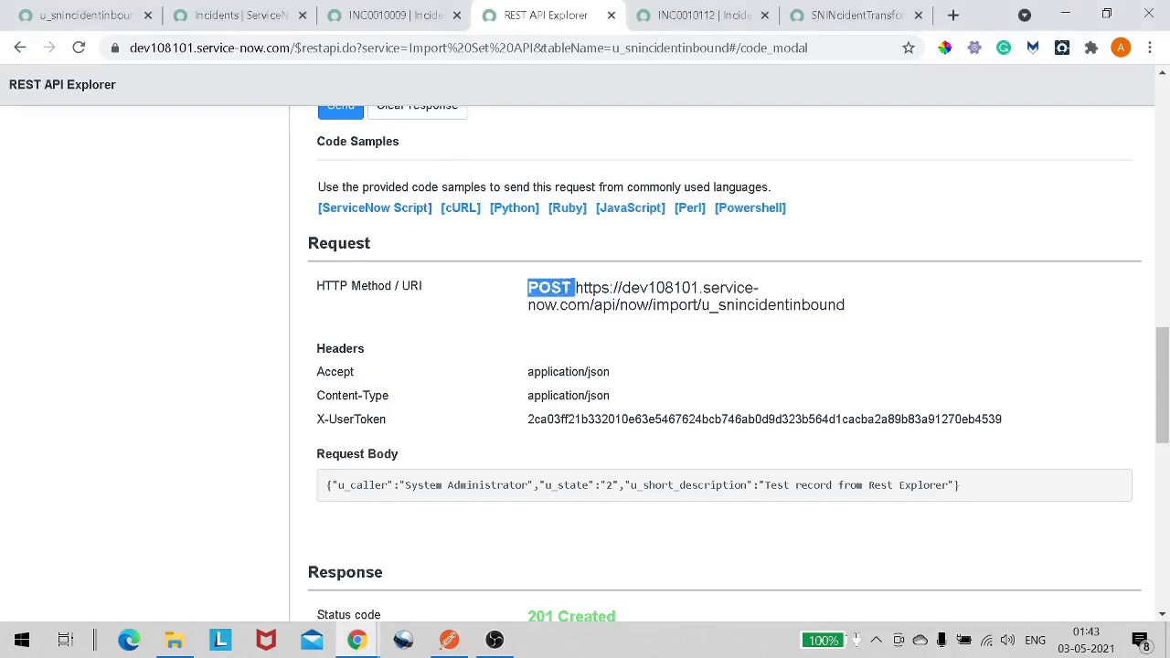
left_click_drag(565, 288, 642, 294)
left_click(845, 307)
left_click_drag(846, 309, 574, 287)
key("ctrl+c")
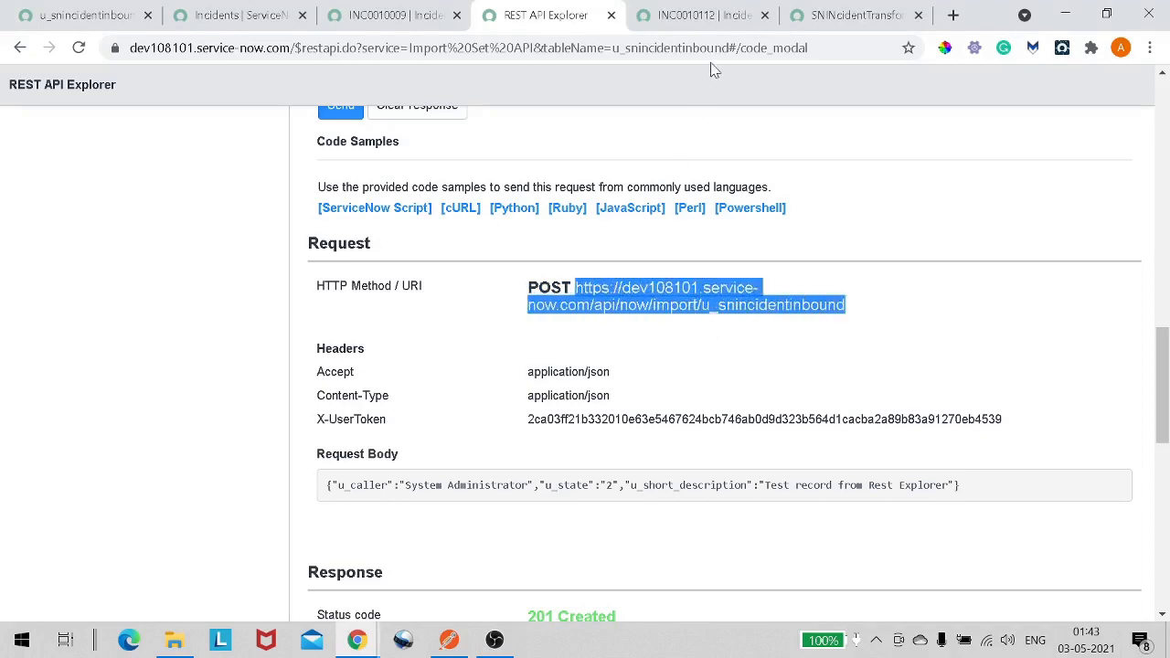
key("alt+Tab")
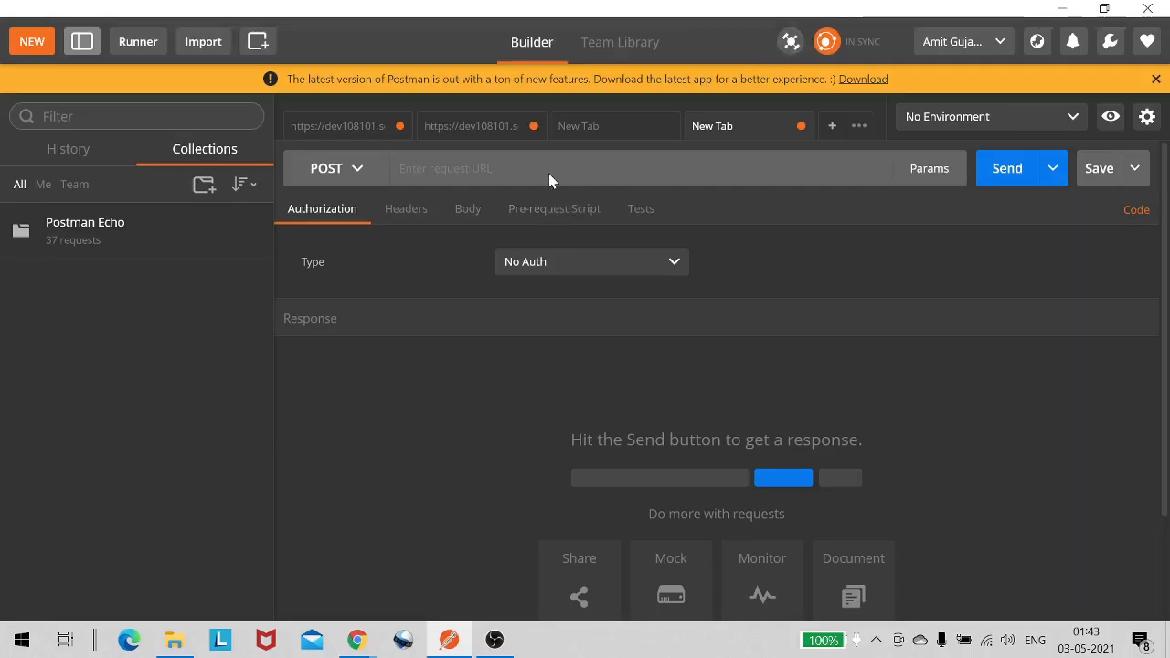
left_click(548, 171)
key("ctrl+v")
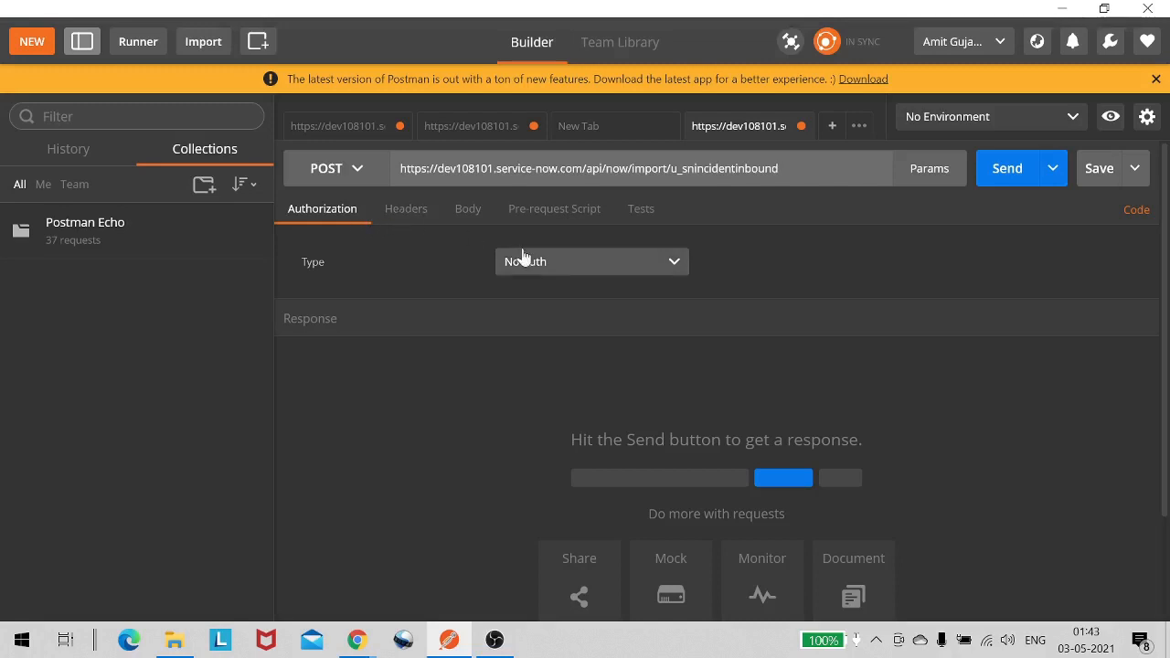
- Set the authorization type to Basic Auth and enter the instance account password
left_click(561, 278)
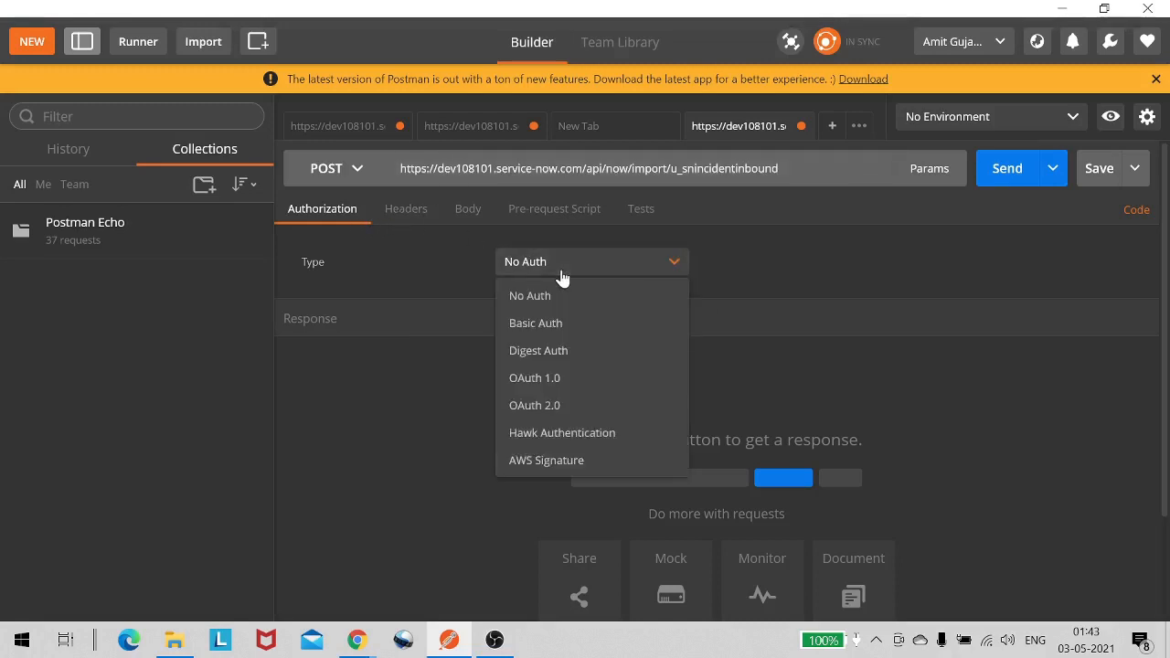
left_click(559, 323)
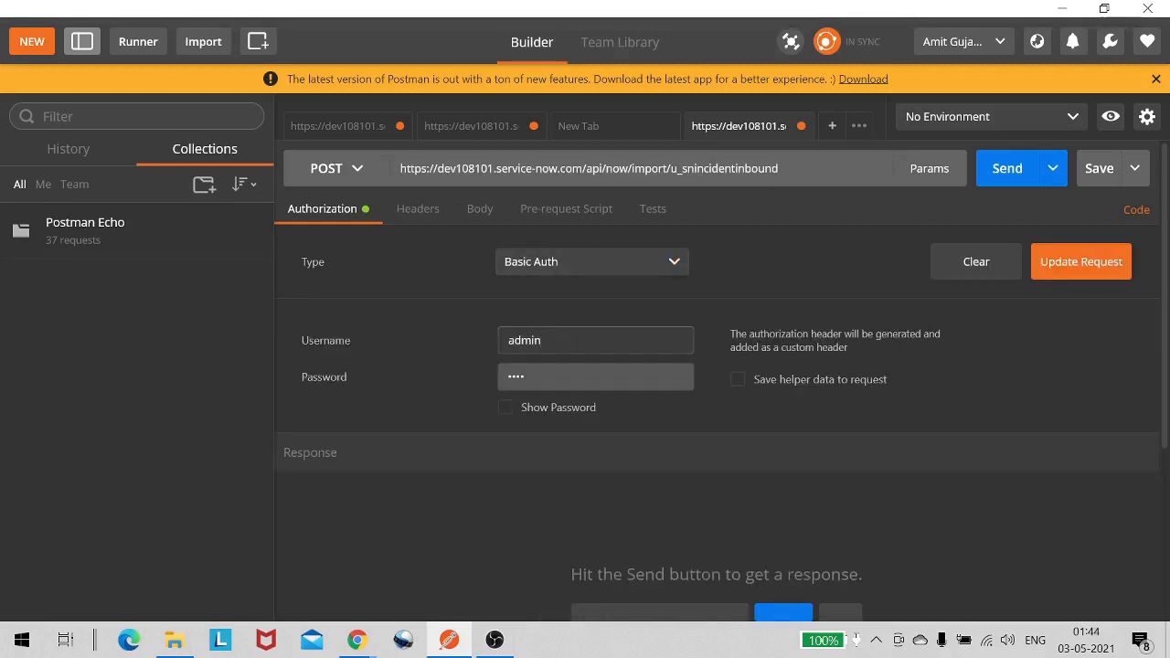
left_click_drag(548, 376, 485, 379)
key("BackSpace")
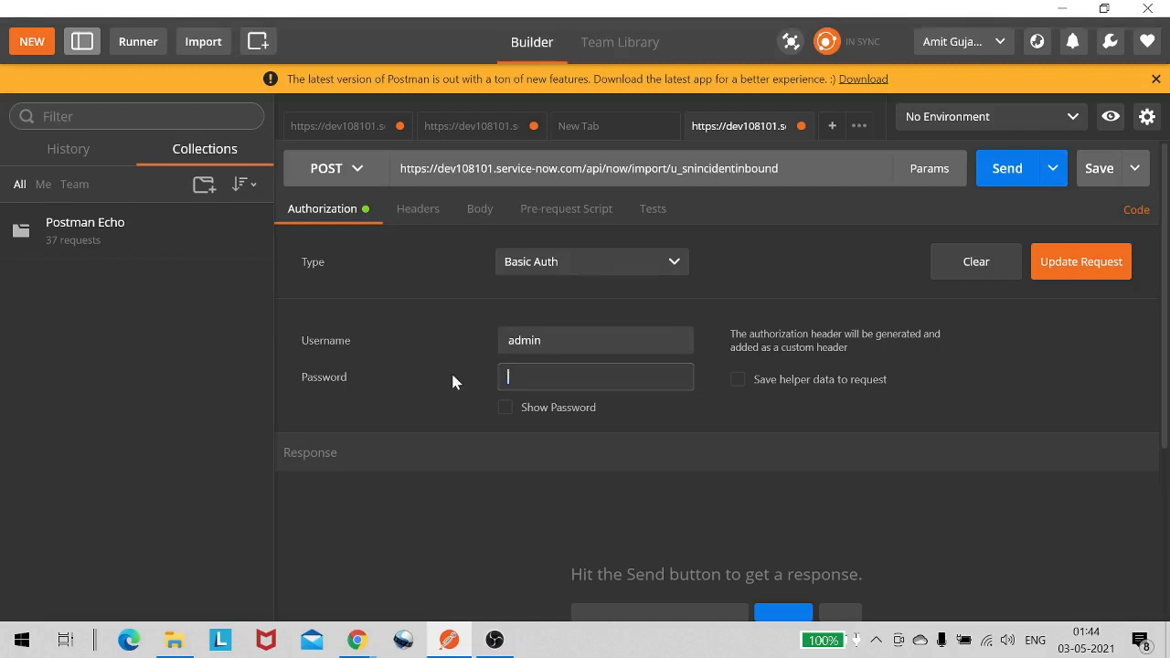
type("********")
type("****")
- Switch the request body format to raw
left_click(417, 210)
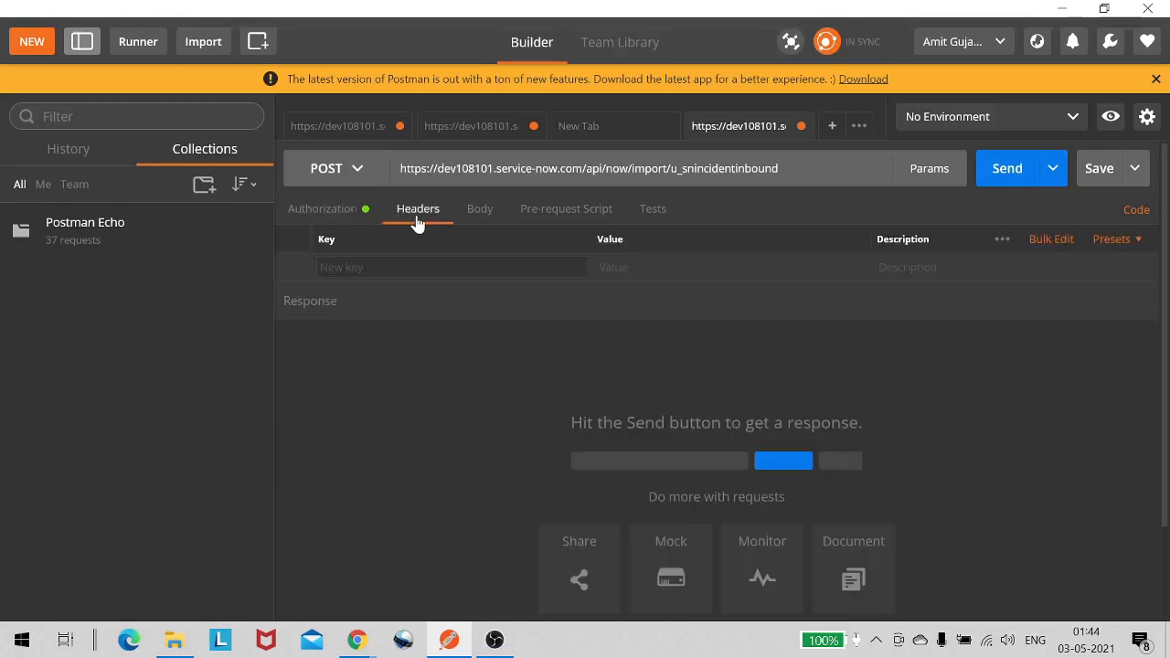
left_click(474, 216)
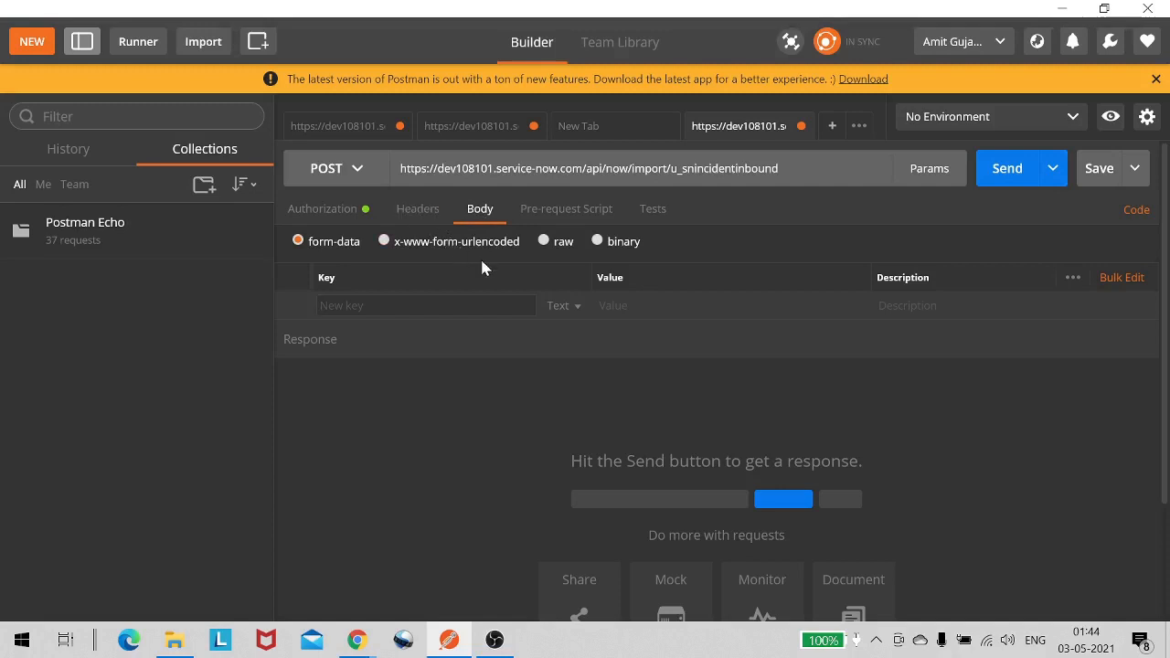
left_click(568, 245)
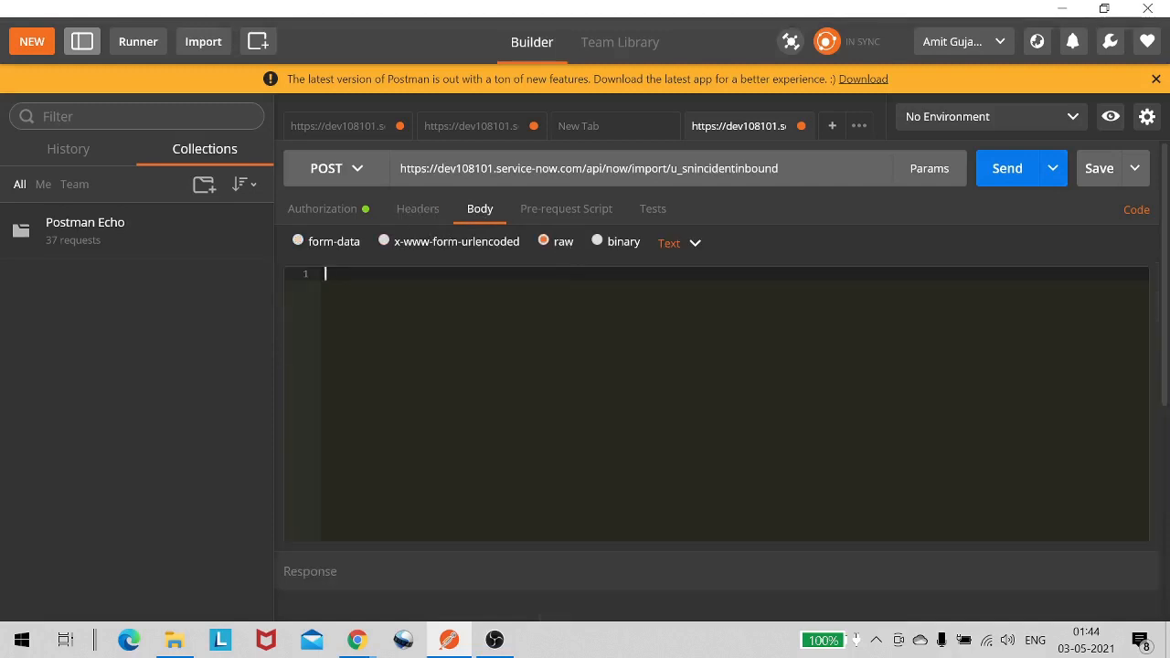
- Copy the JSON request body from the REST API Explorer and paste it into Postman's raw body
key("alt+Tab")
scroll(569, 243, "down", 3)
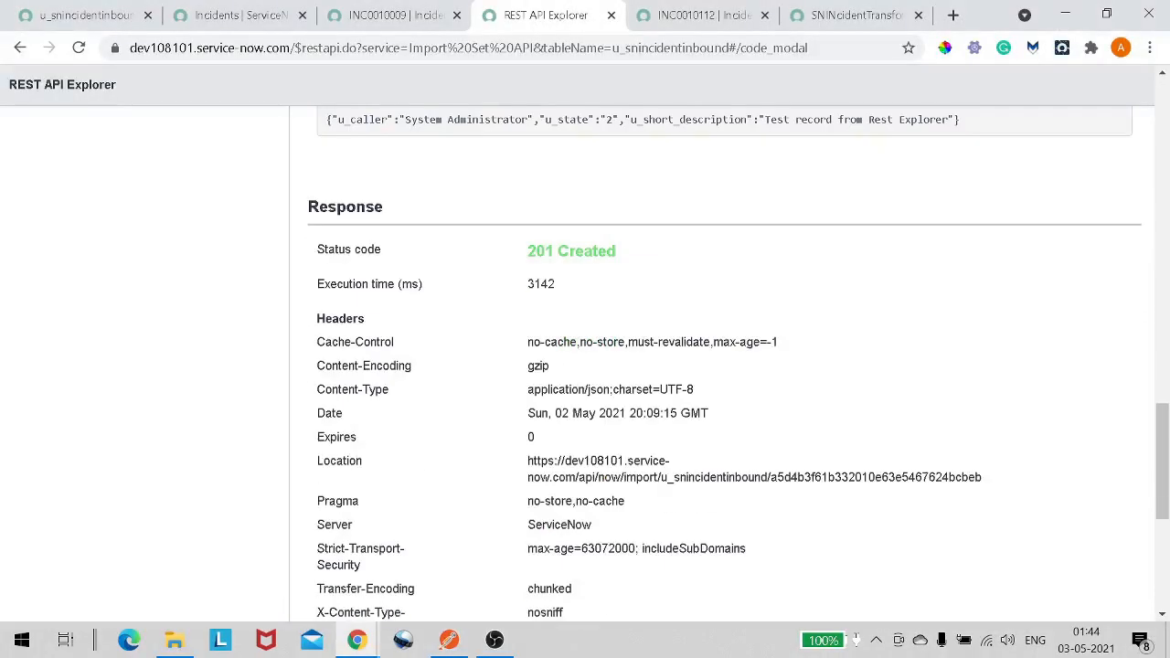
scroll(457, 266, "up", 2)
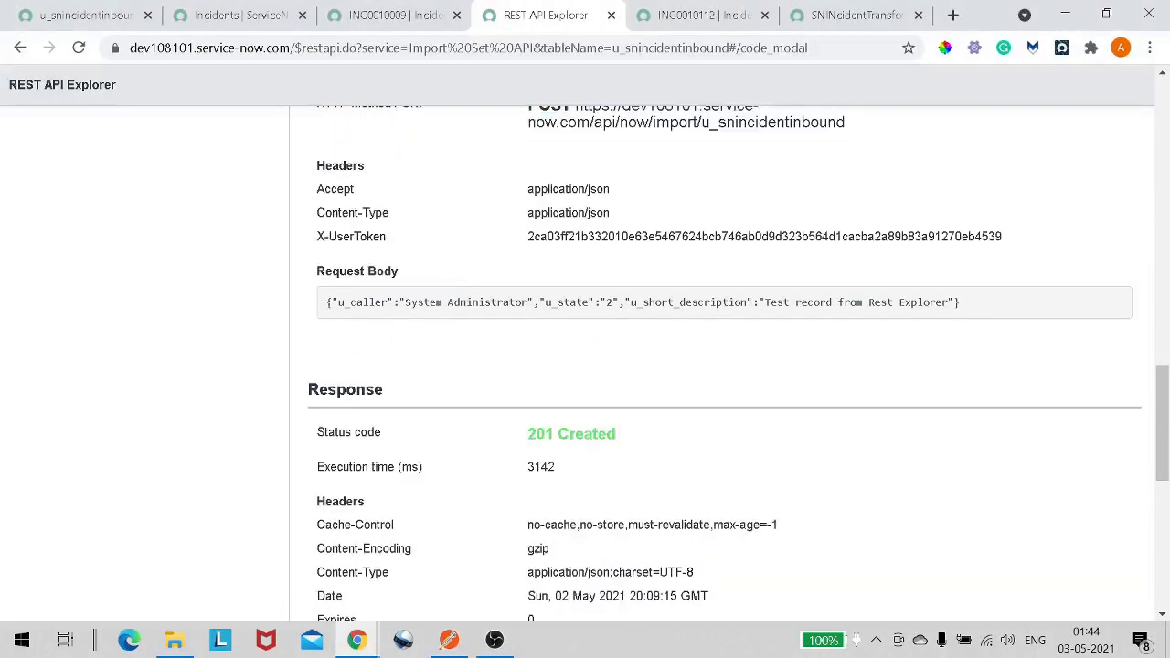
left_click_drag(327, 302, 1029, 308)
key("ctrl+c")
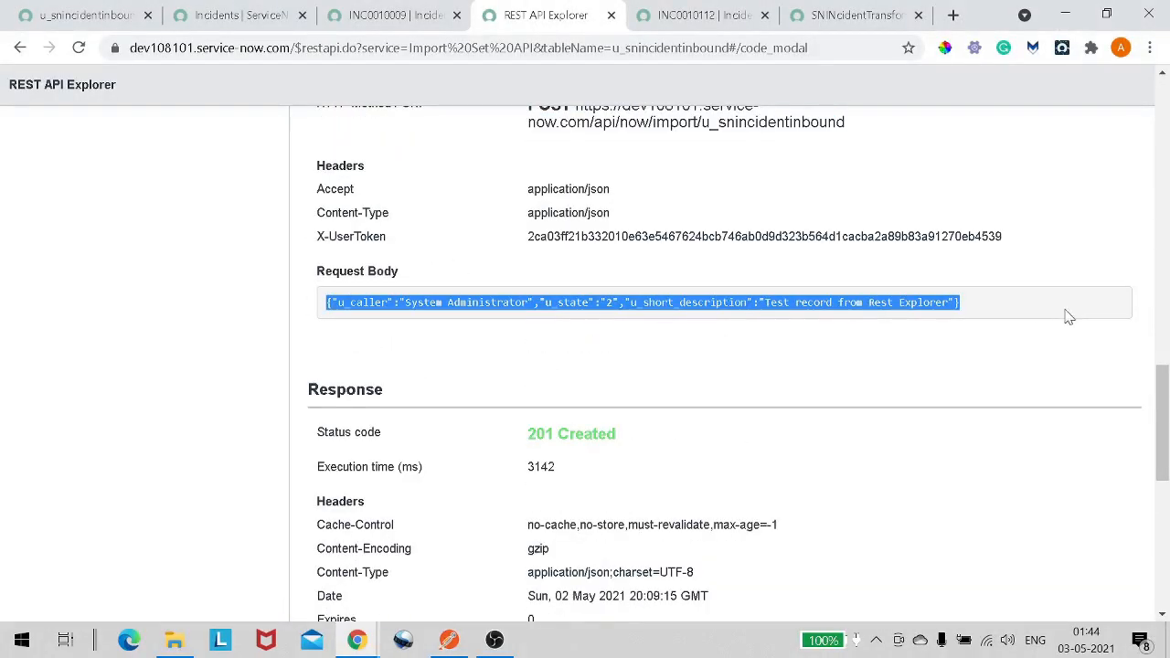
key("alt+Tab")
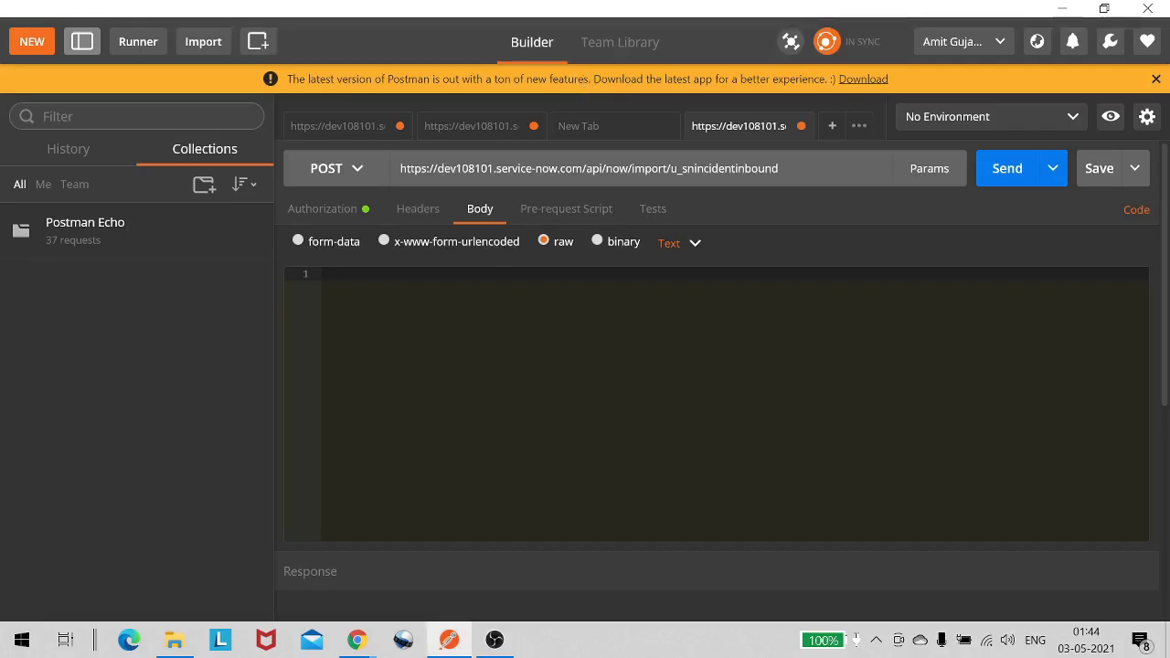
key("ctrl+v")
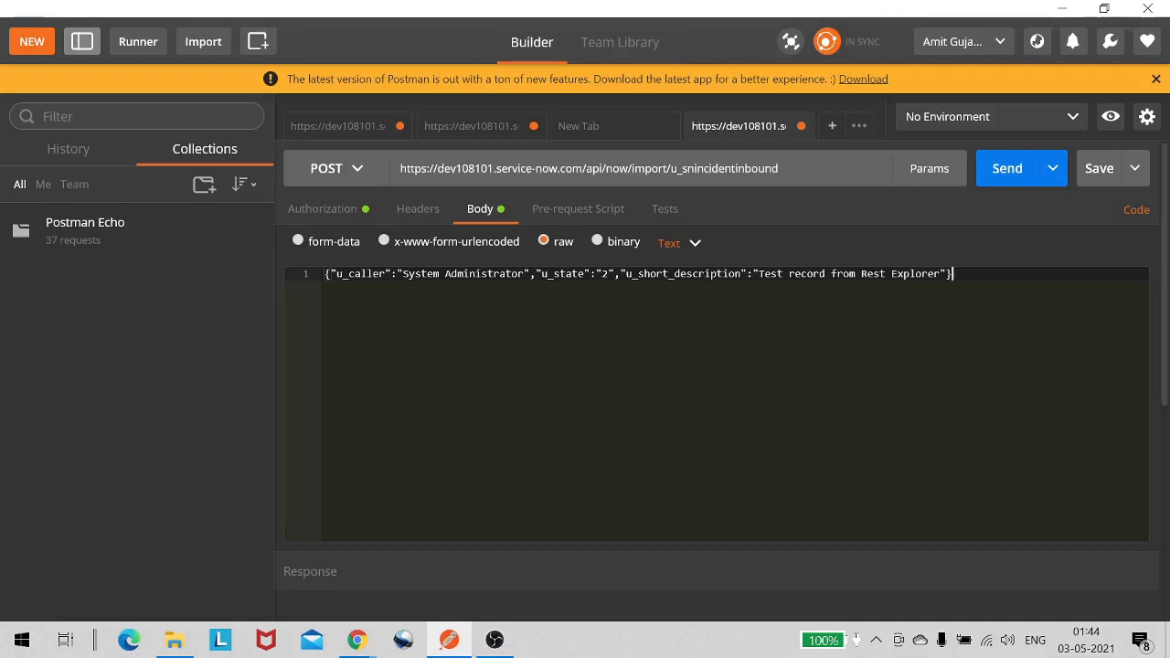
- Change the short description in the JSON body to "Test record from Post man"
left_click_drag(860, 274, 942, 273)
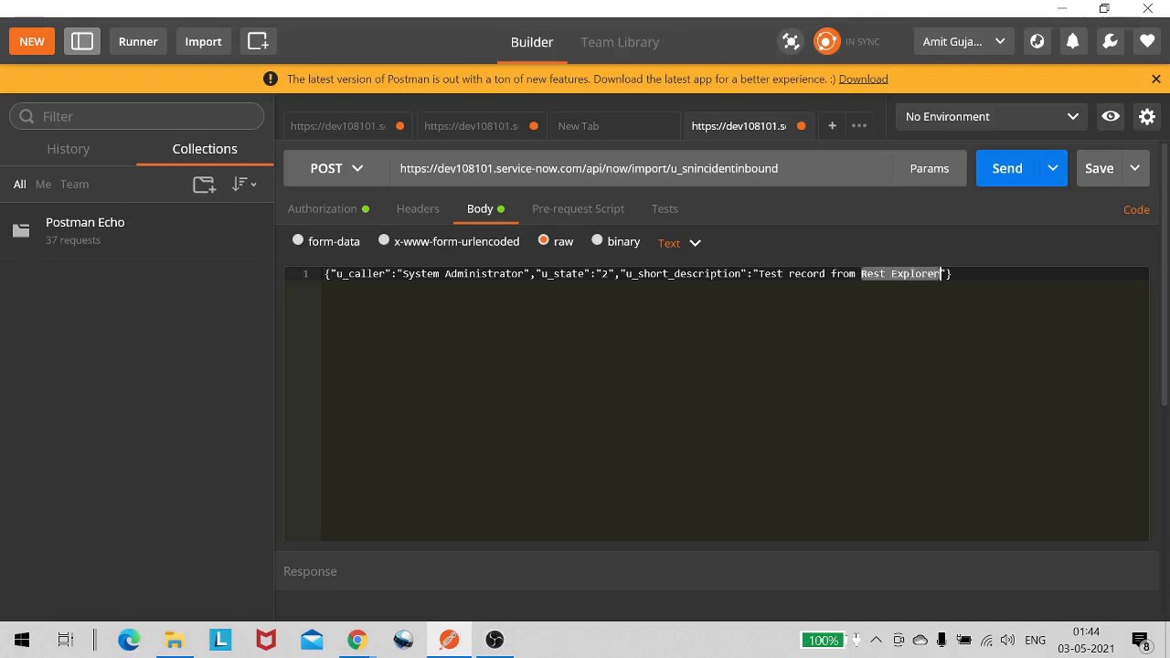
type("Post")
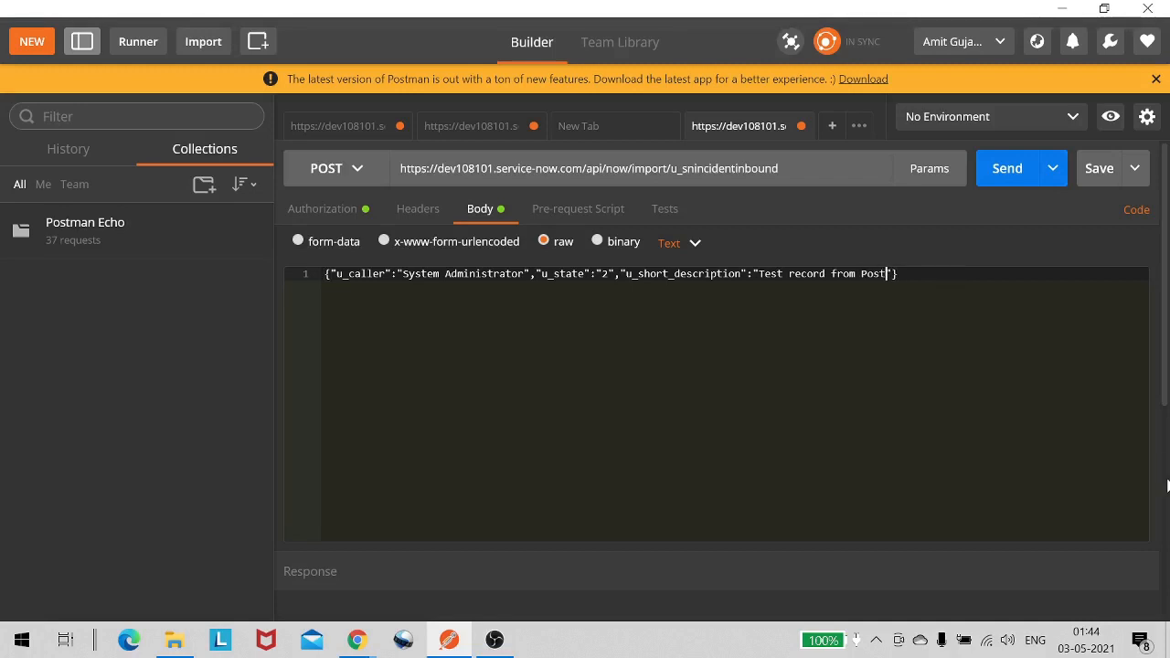
type(" man")
- Send the POST request and review the response error message
left_click(360, 216)
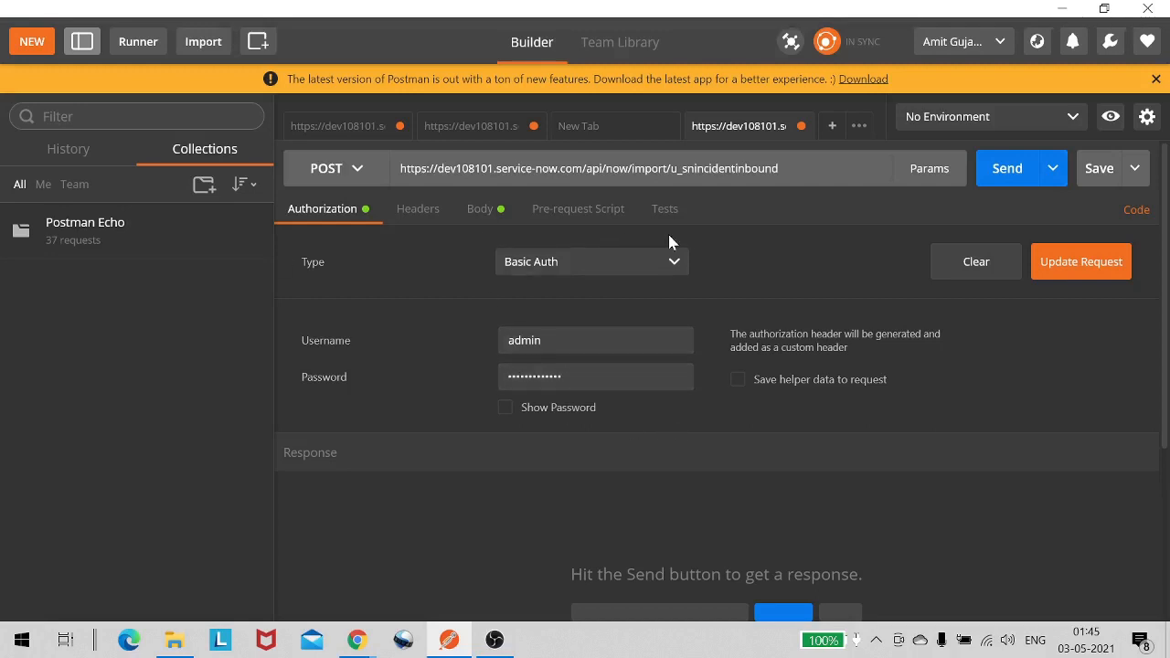
left_click(986, 184)
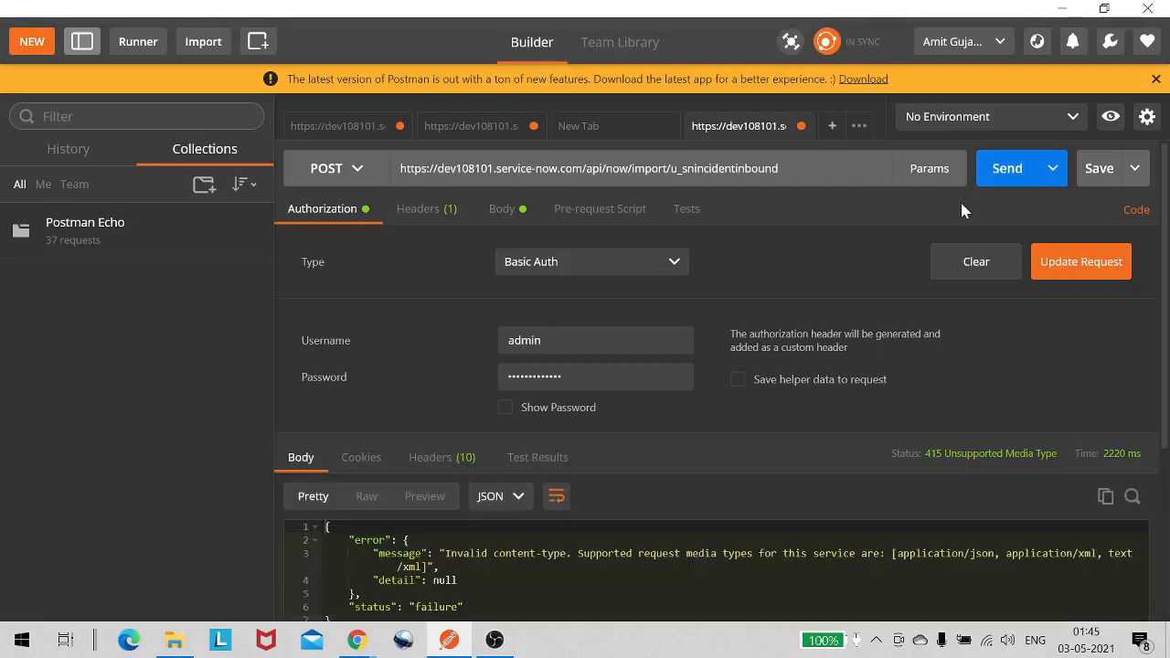
scroll(898, 386, "down", 3)
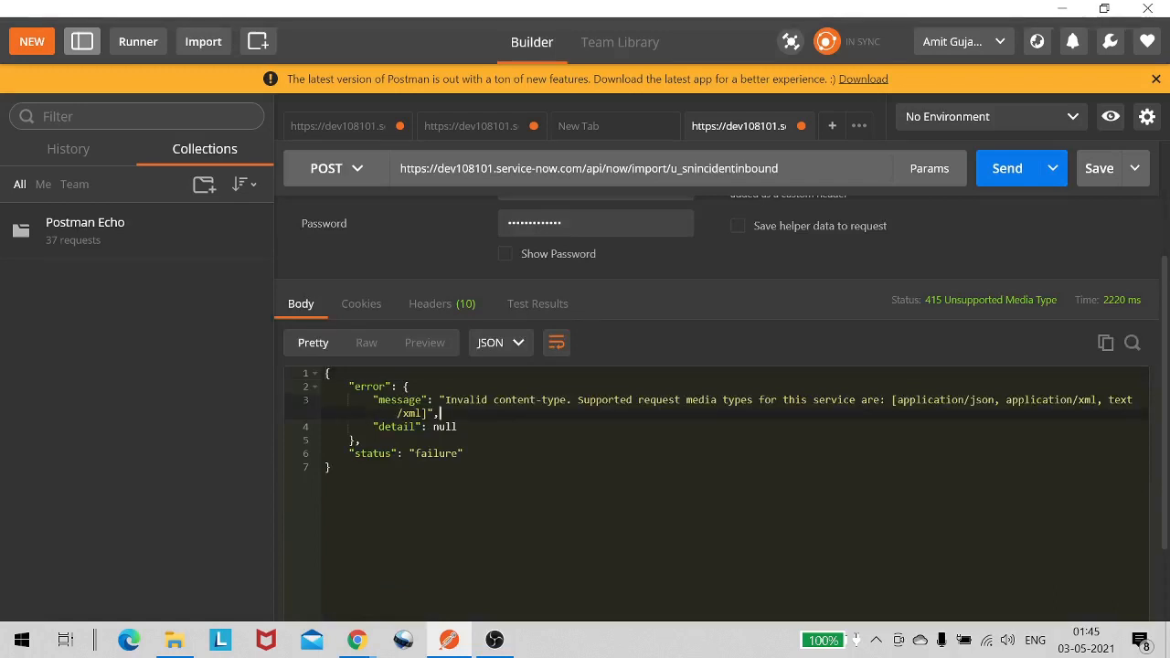
left_click_drag(440, 413, 648, 402)
left_click(441, 413)
scroll(921, 409, "up", 2)
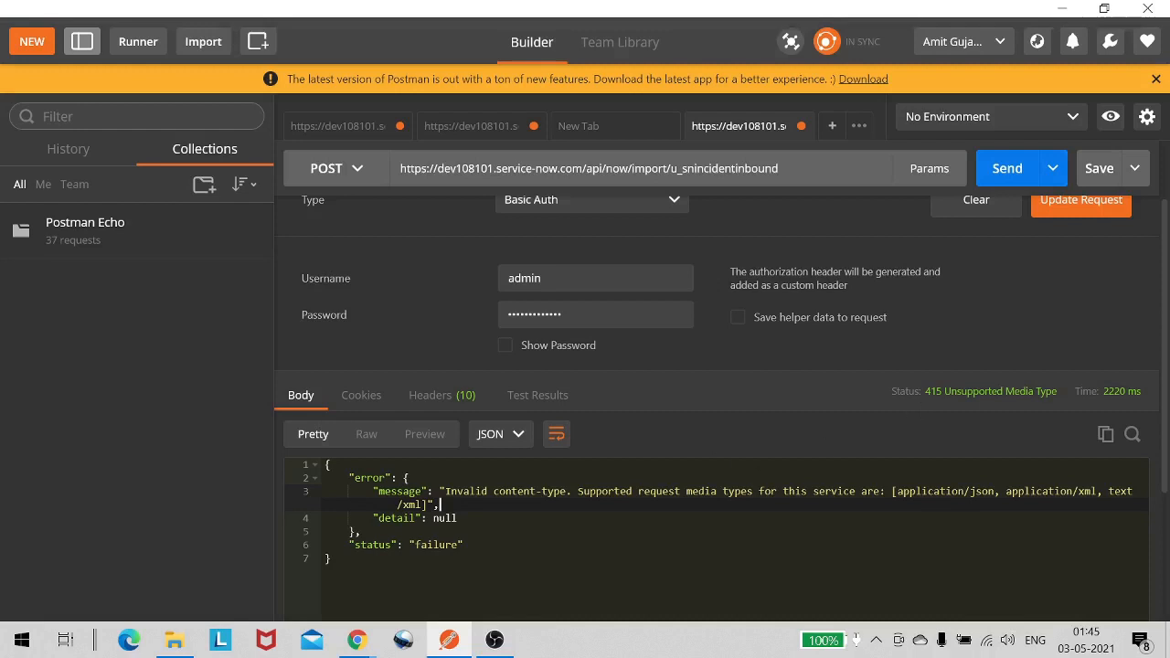
scroll(514, 465, "up", 1)
- Add an Accept header key in Postman, copied from the REST API Explorer request headers
left_click(417, 210)
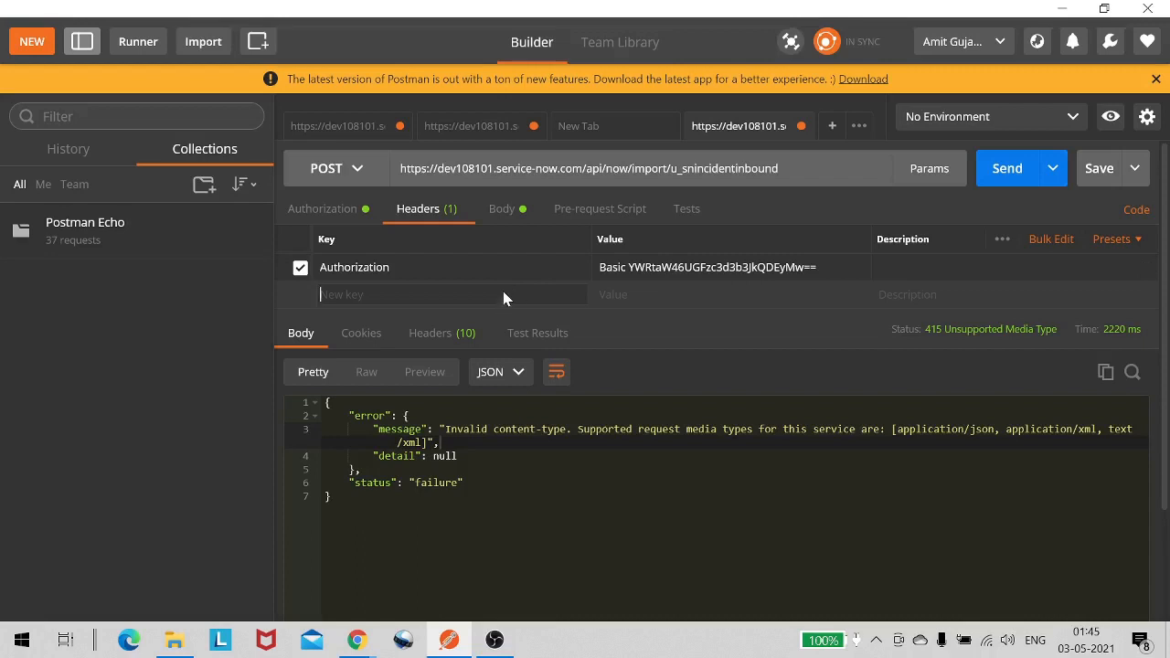
key("alt+Tab")
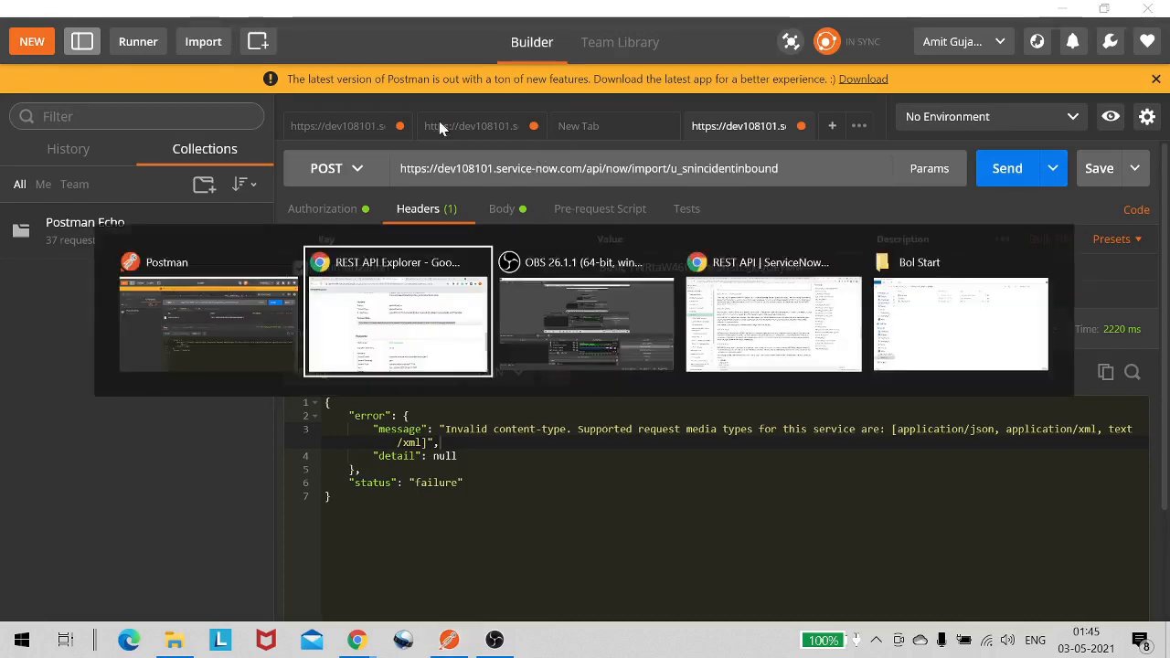
scroll(570, 365, "down", 6)
scroll(572, 366, "up", 2)
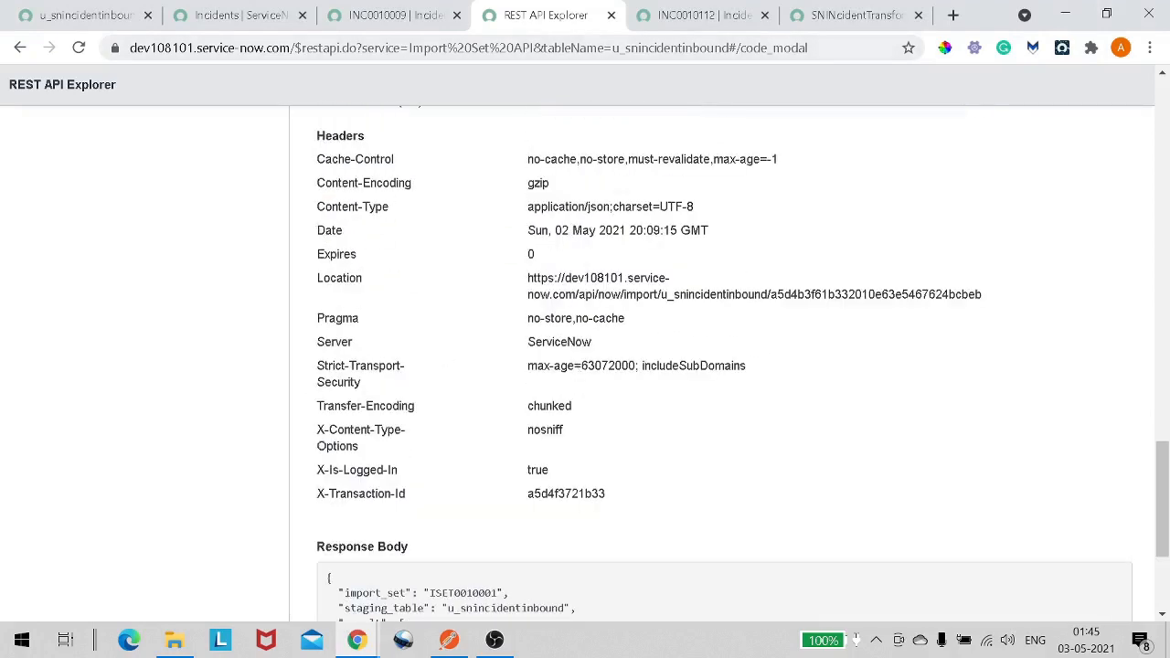
scroll(400, 277, "up", 10)
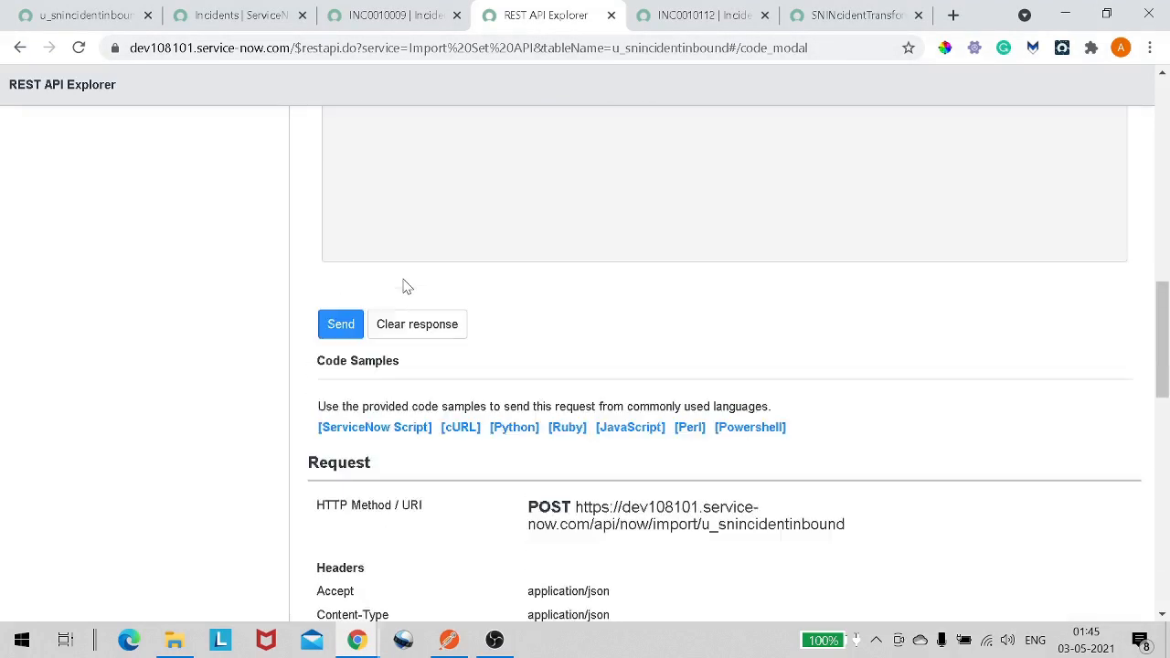
scroll(405, 291, "up", 8)
scroll(407, 334, "down", 4)
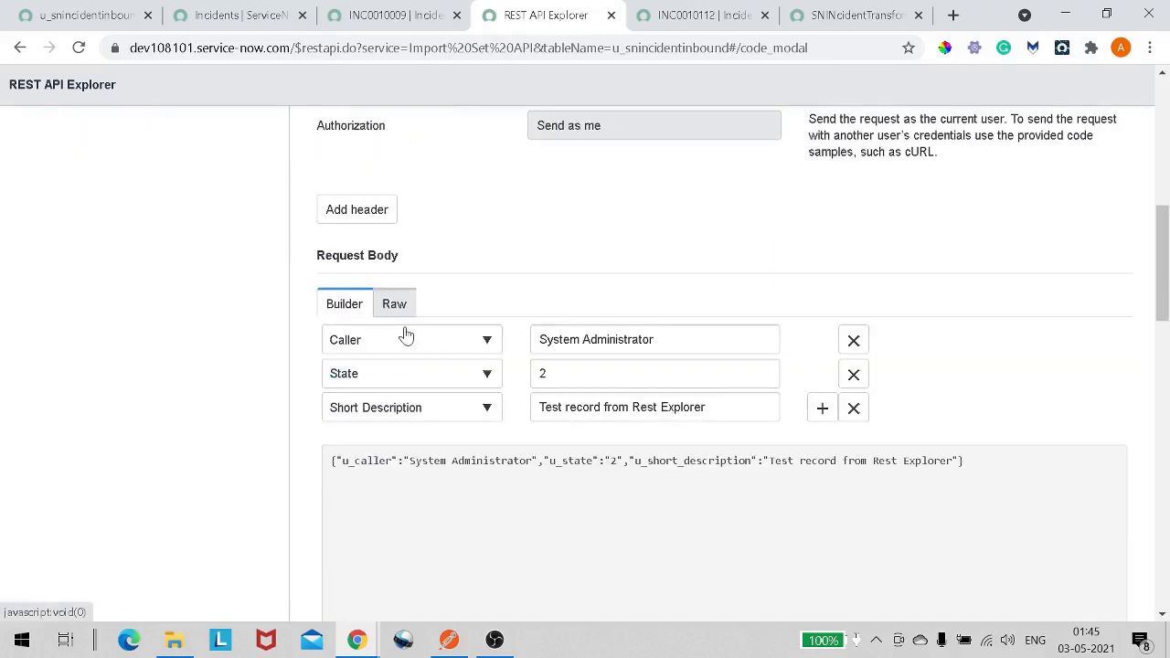
scroll(407, 334, "down", 3)
scroll(405, 334, "up", 1)
scroll(405, 334, "down", 7)
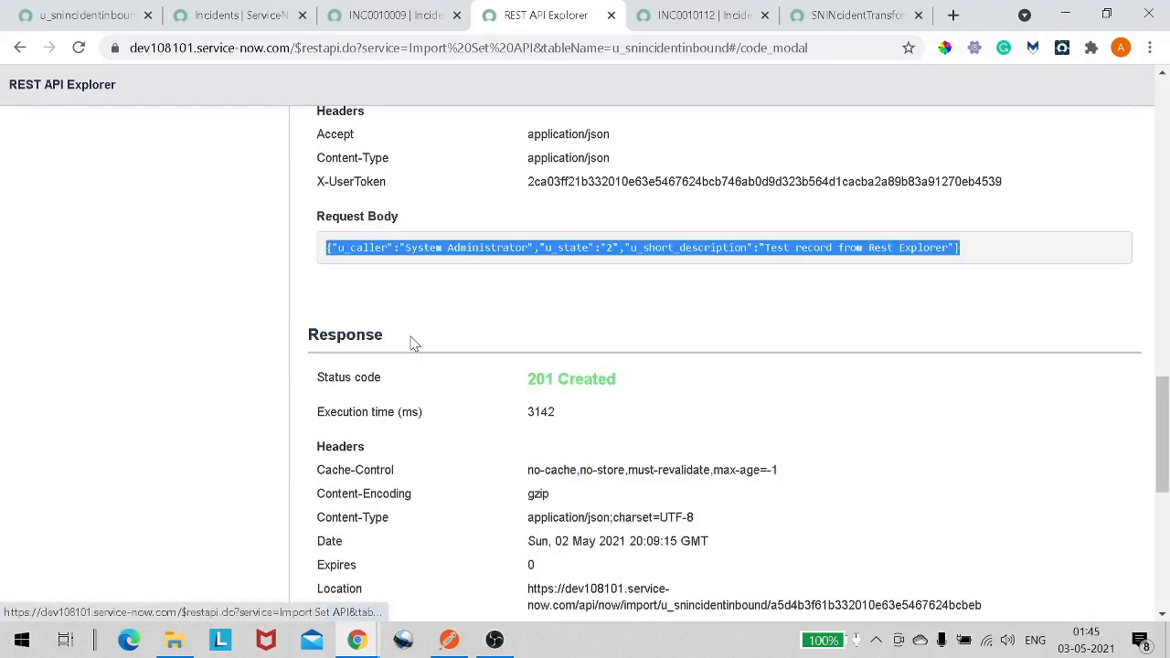
scroll(411, 343, "up", 2)
left_click_drag(374, 324, 317, 317)
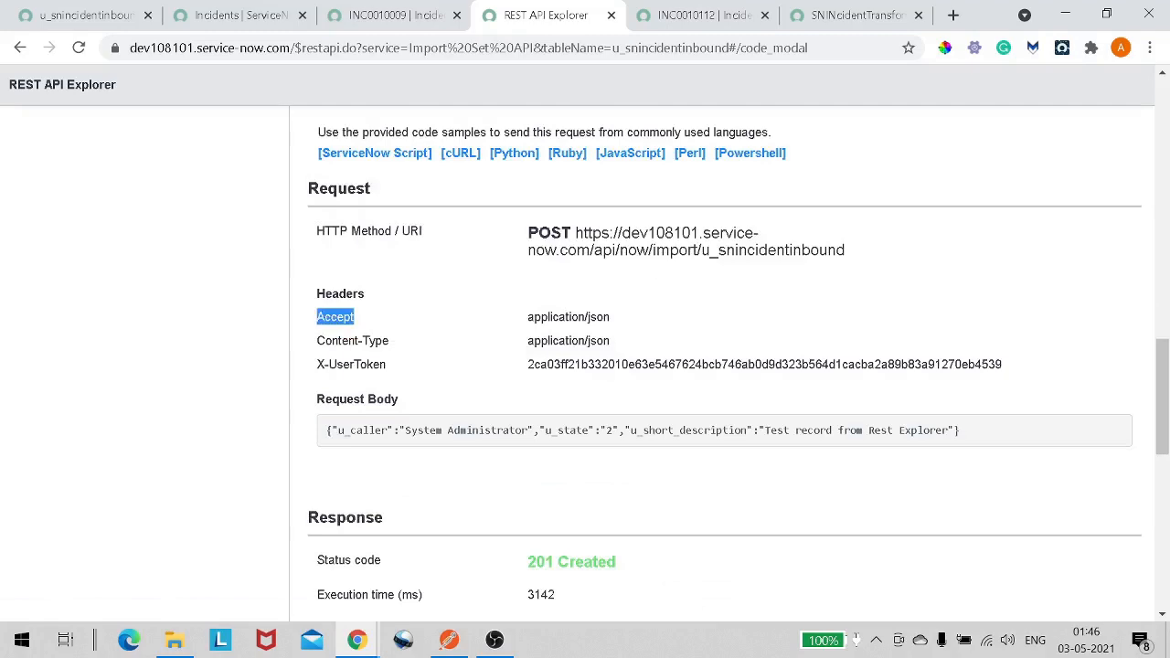
key("alt+Tab")
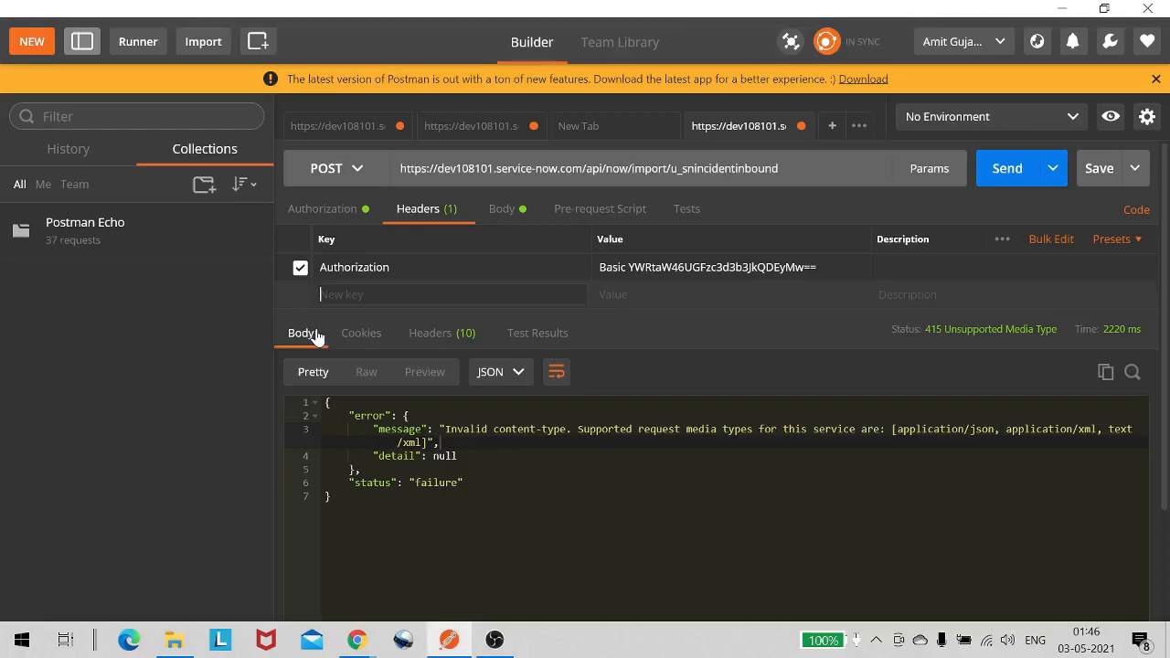
type("Accept")
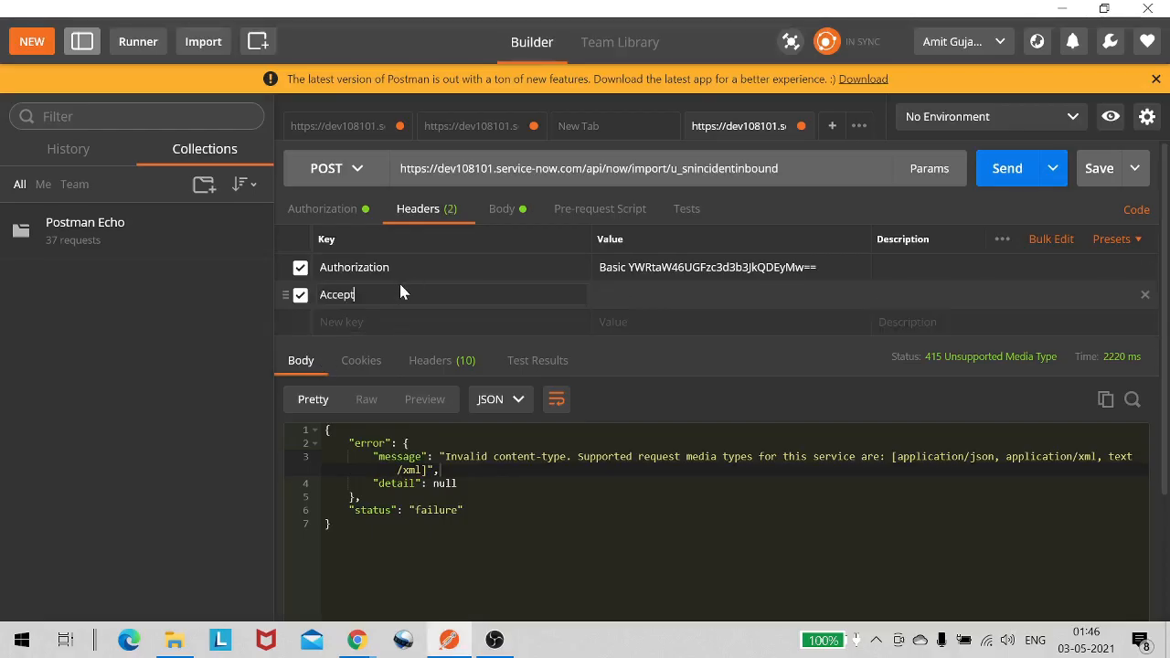
- Add a Content-Type header key copied from the REST API Explorer request headers
key("alt+Tab")
left_click_drag(392, 343, 317, 340)
key("ctrl+c")
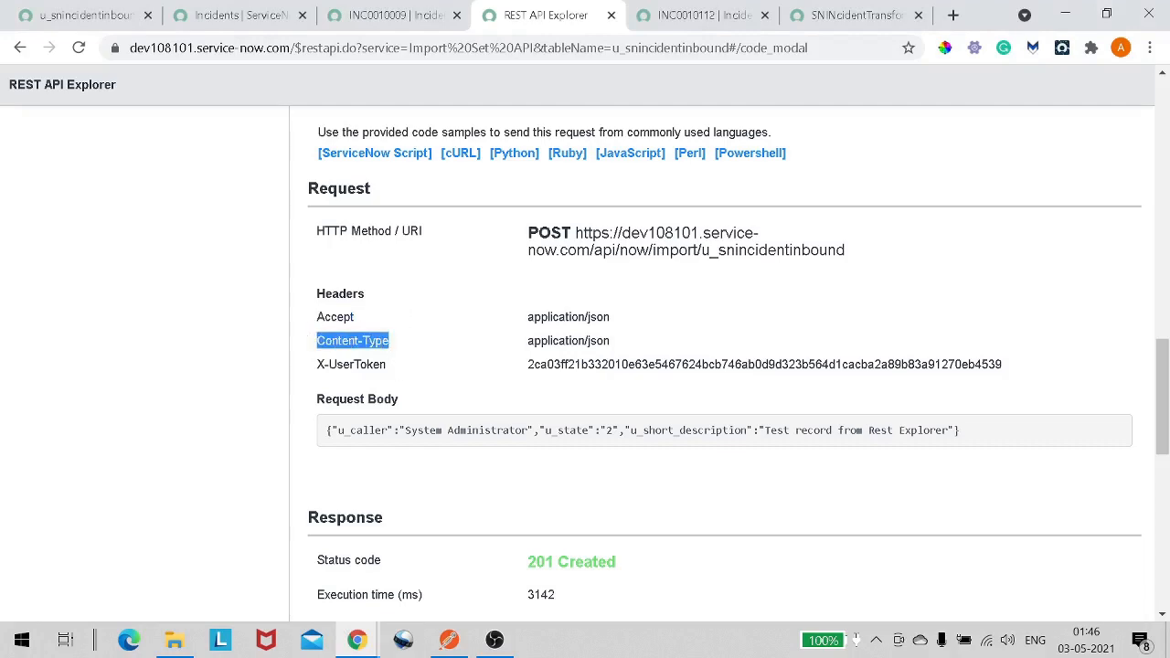
key("alt+Tab")
left_click(391, 330)
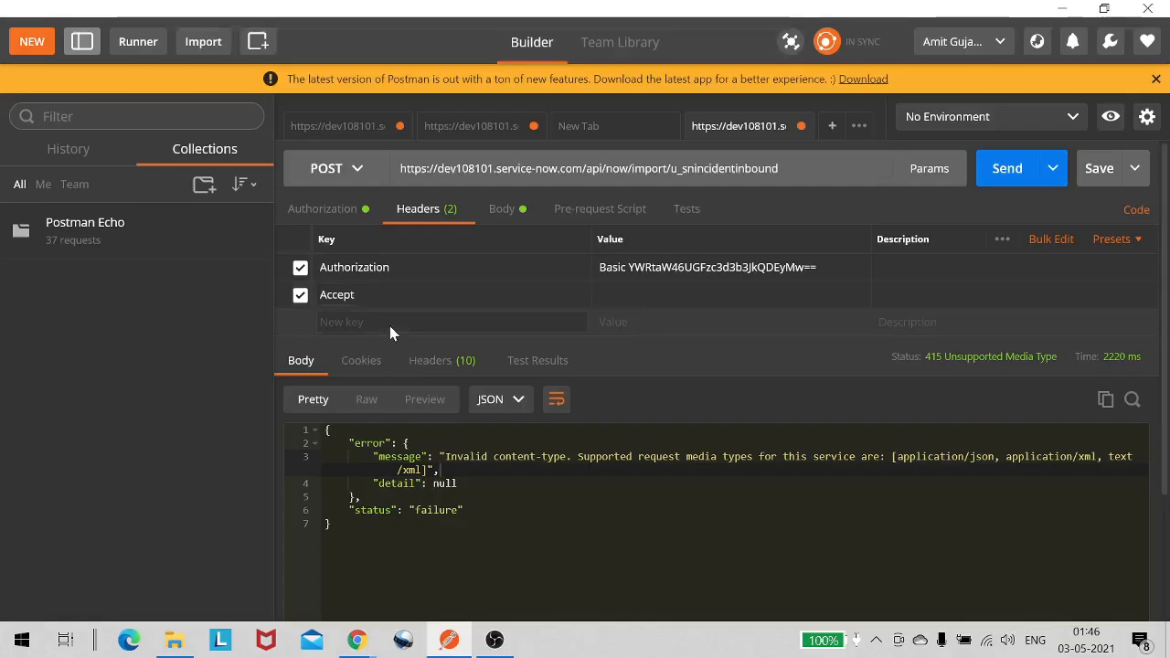
key("ctrl+v")
- Set both the Accept and Content-Type header values to application/json, copied from the REST API Explorer
key("alt+Tab")
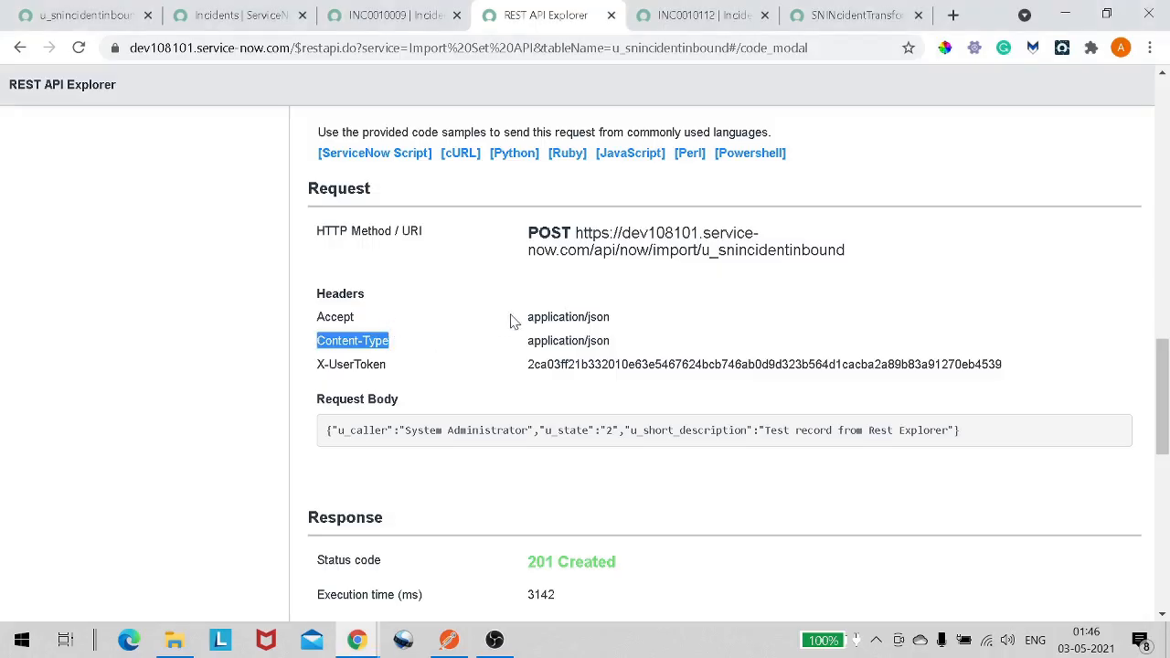
left_click_drag(527, 317, 617, 324)
key("ctrl+c")
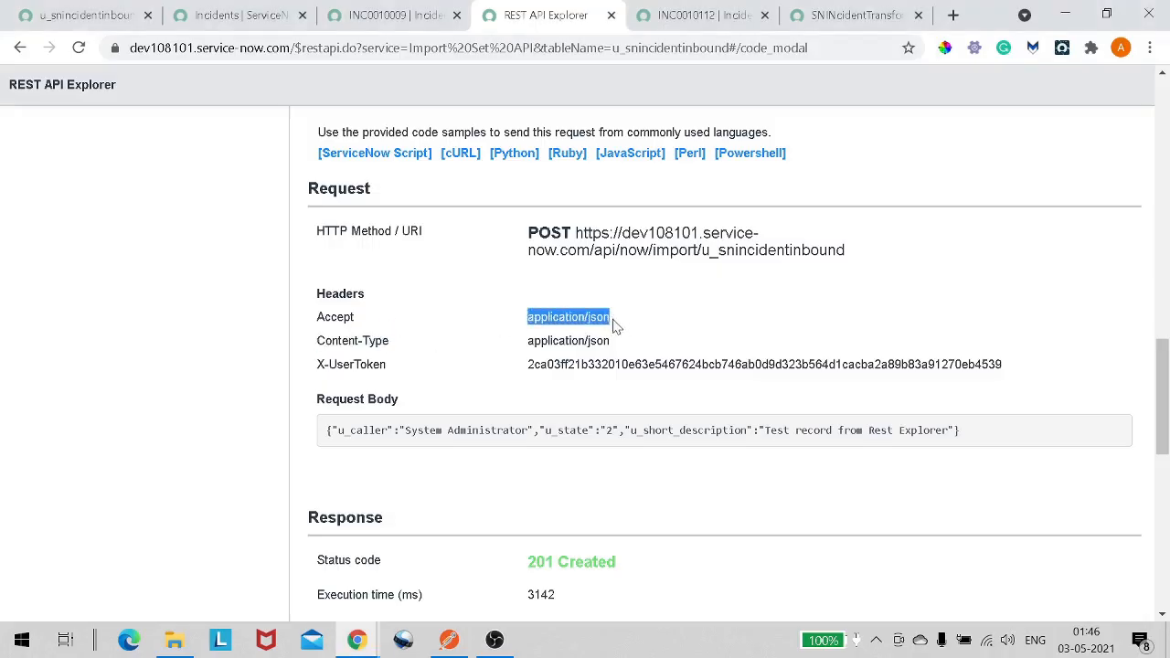
key("alt+Tab")
left_click(622, 293)
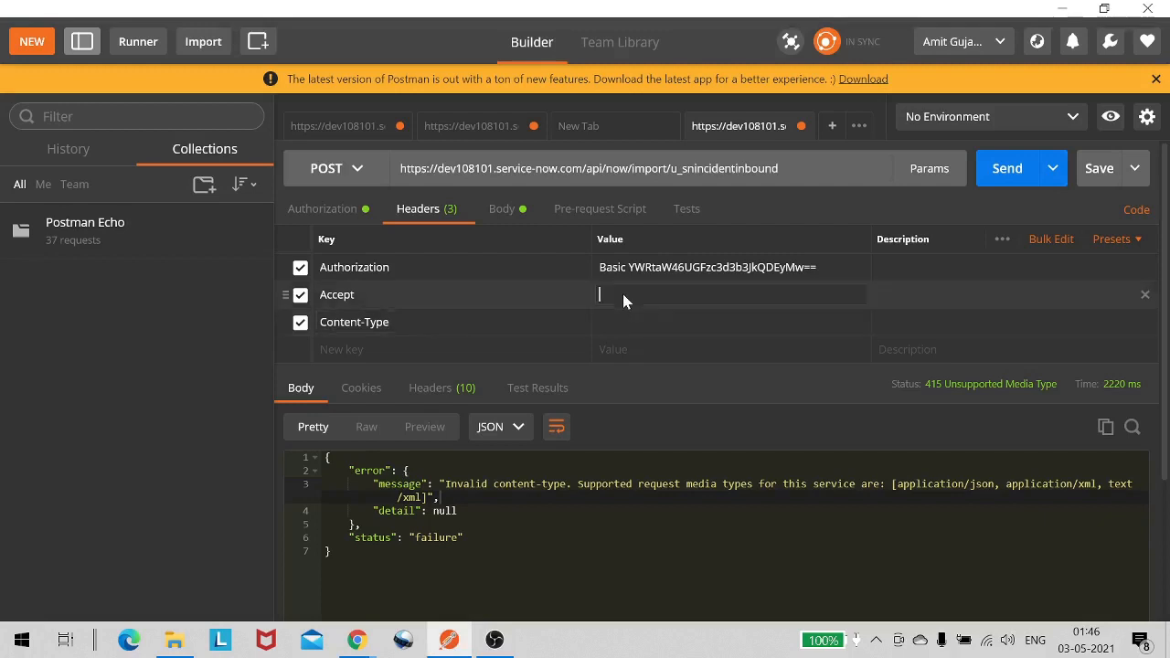
key("ctrl+v")
left_click(611, 324)
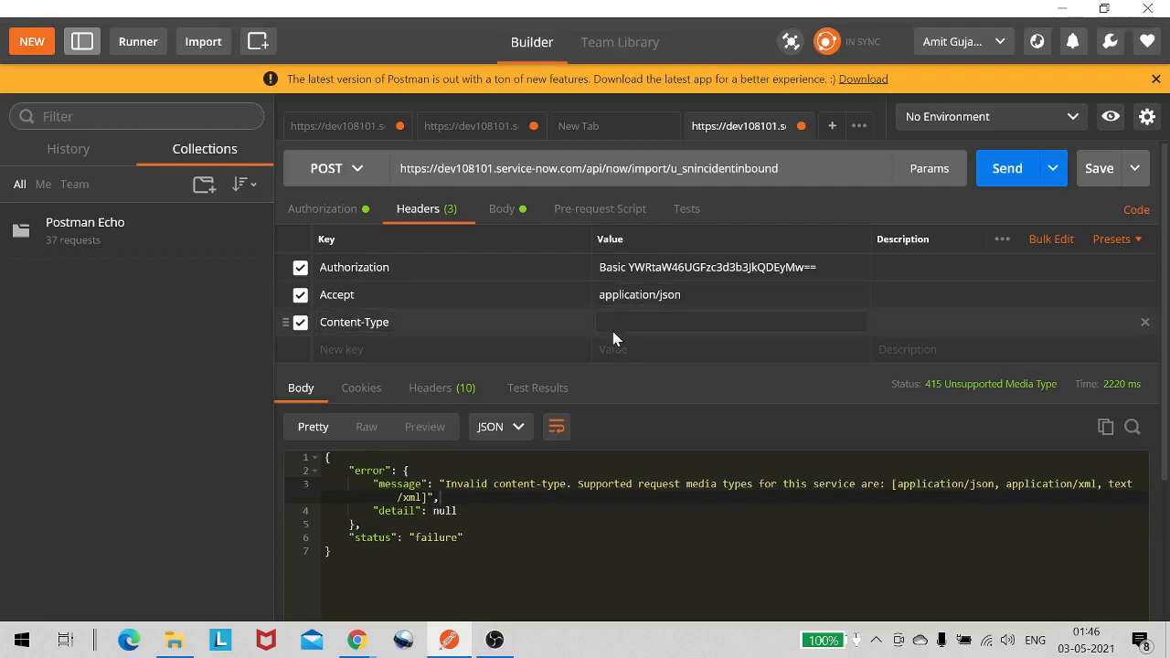
key("ctrl+v")
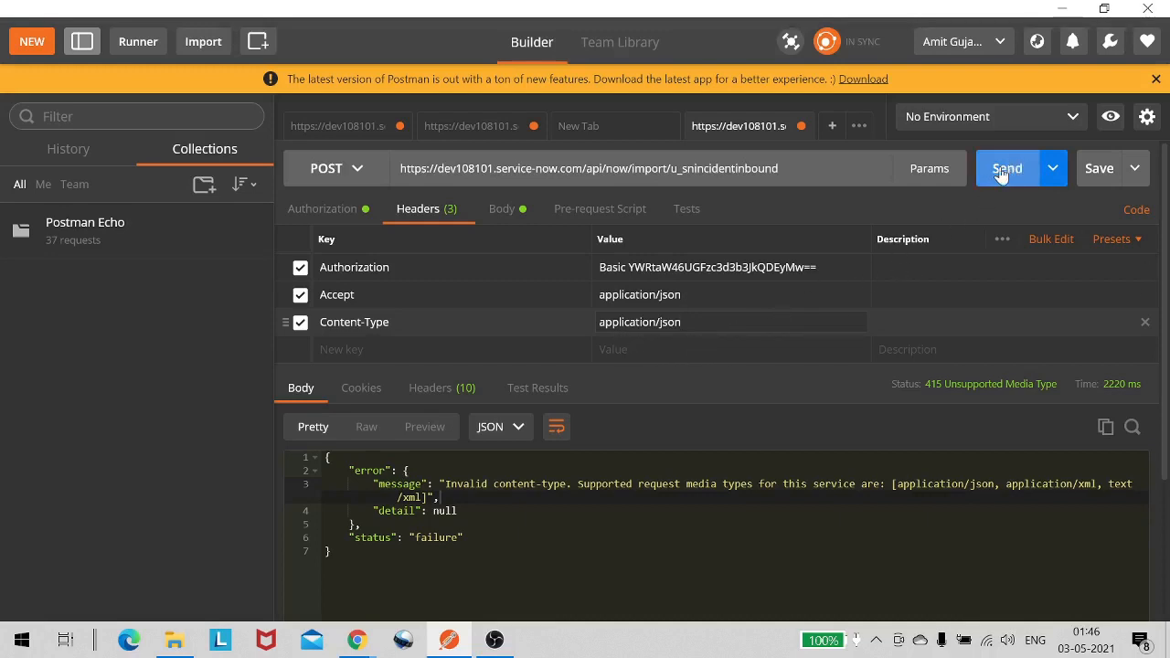
- Set the raw body format to JSON (application/json)
left_click(502, 210)
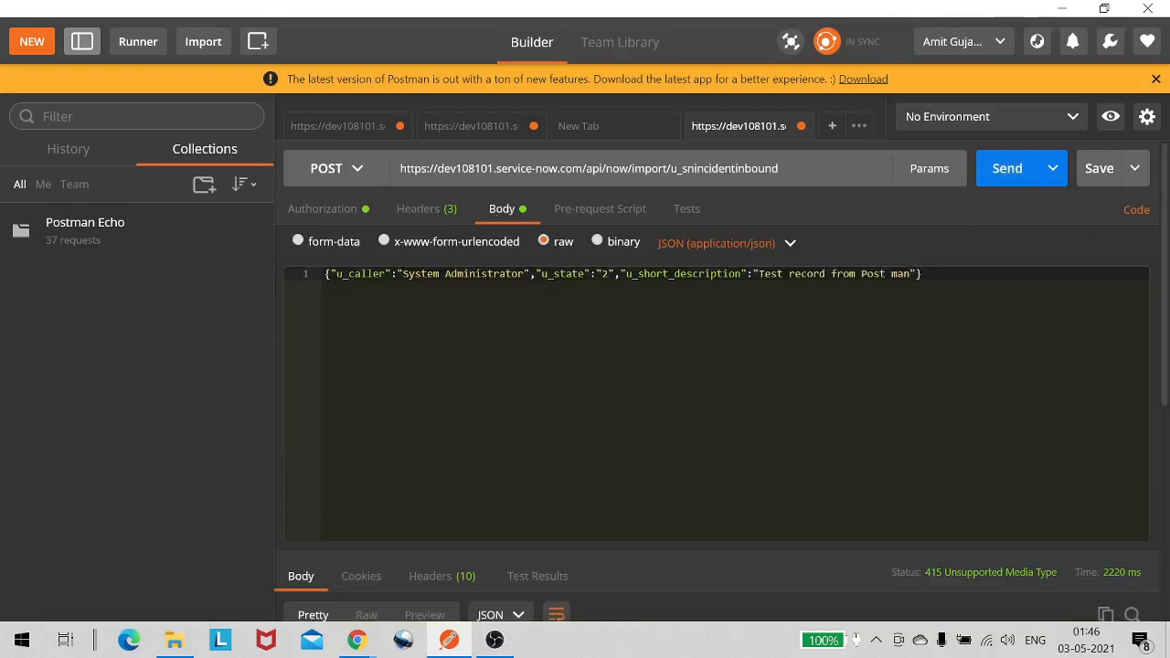
left_click(745, 245)
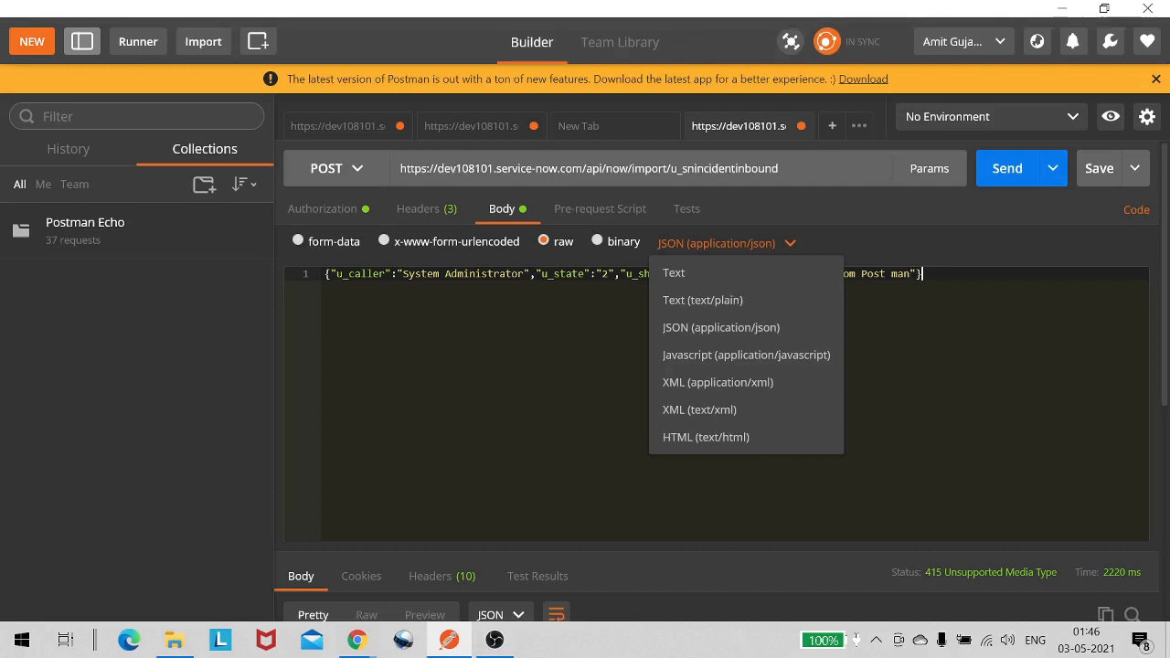
left_click(680, 248)
left_click(681, 248)
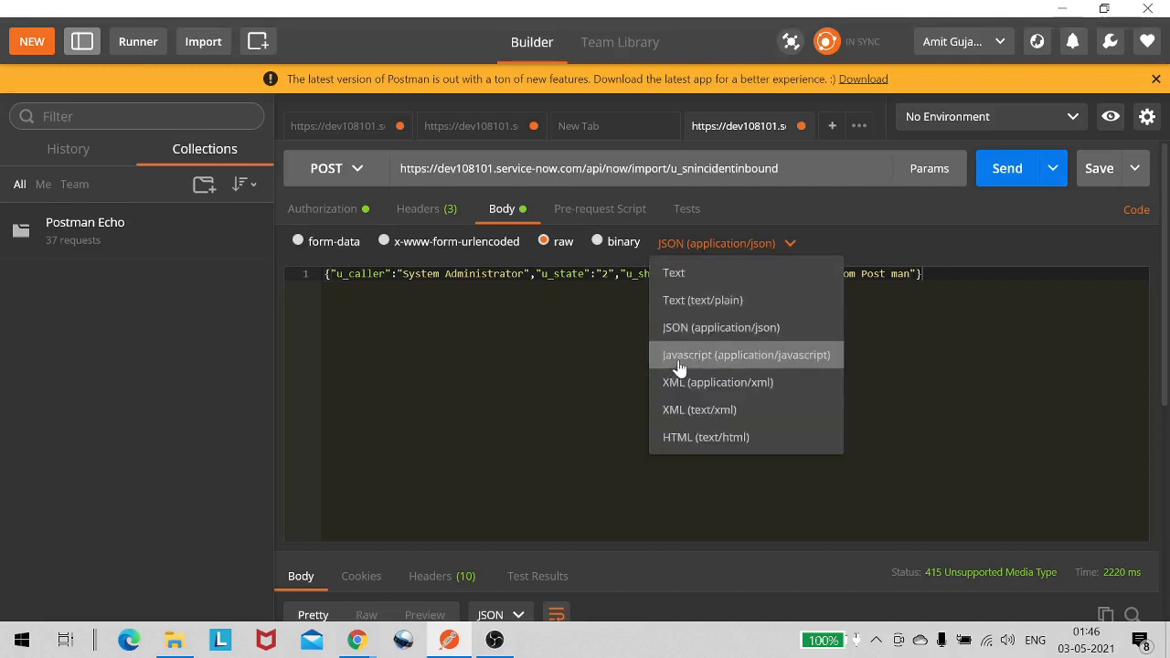
left_click(686, 327)
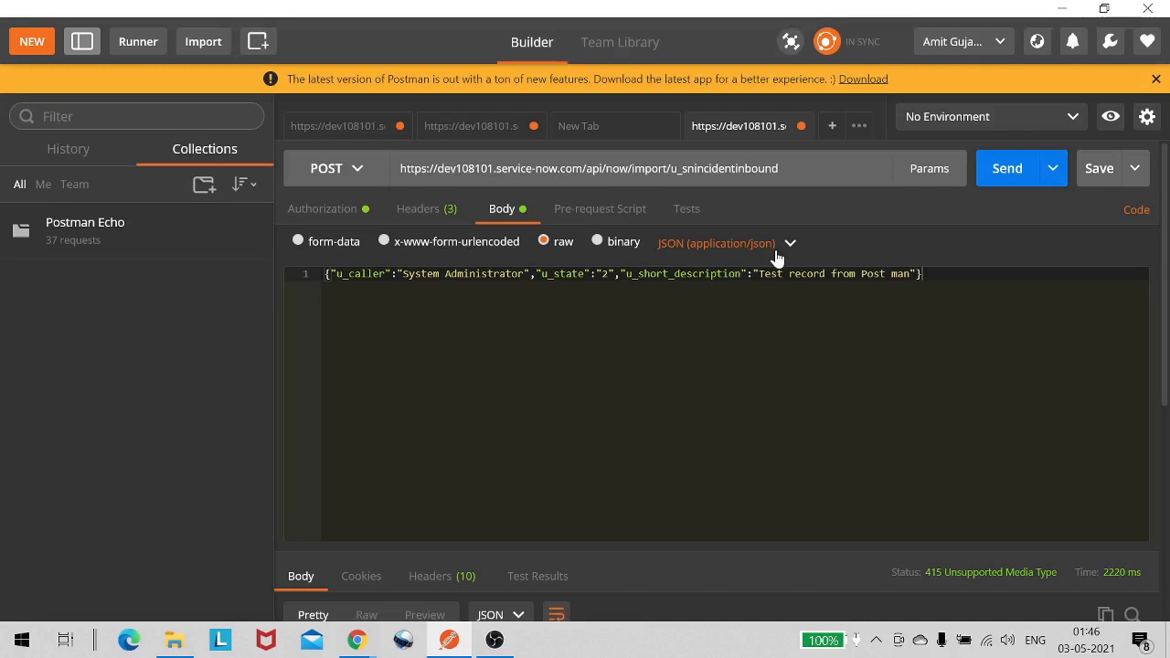
- Resend the POST request and review the response error
left_click(984, 173)
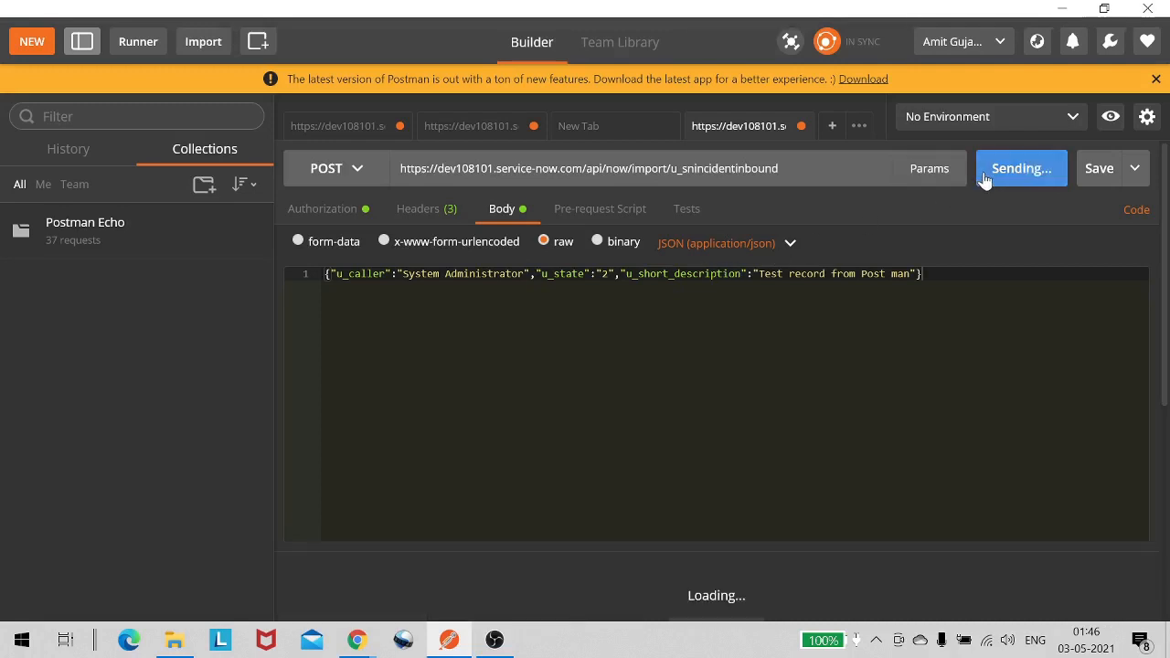
scroll(945, 240, "down", 3)
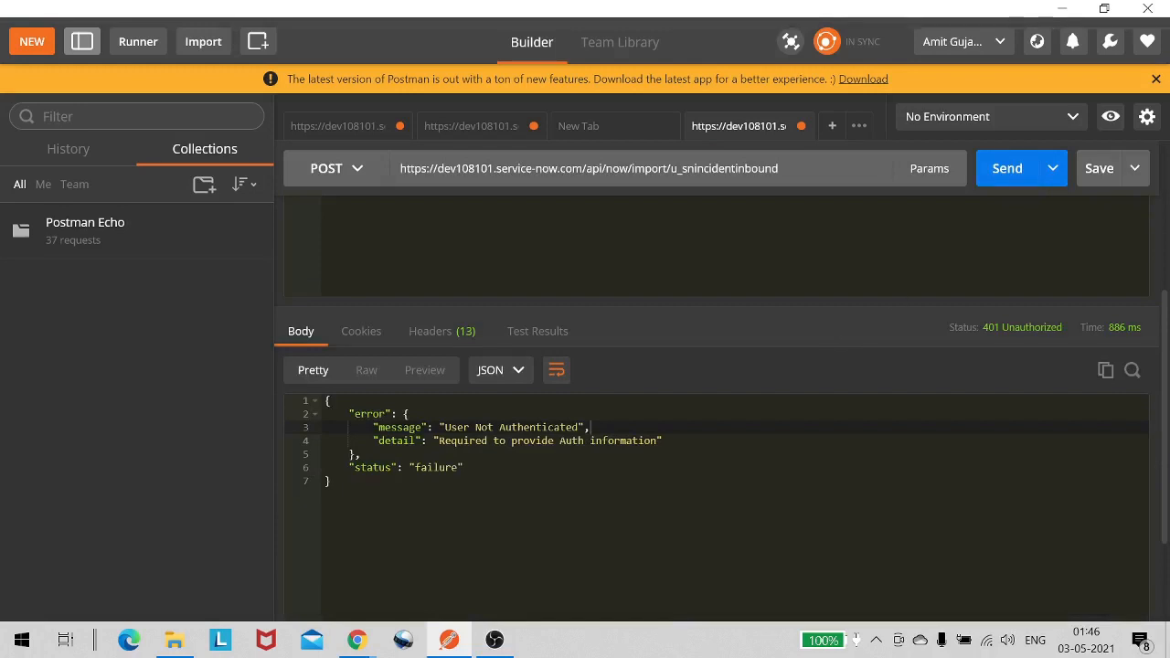
left_click_drag(476, 441, 603, 441)
scroll(603, 441, "up", 3)
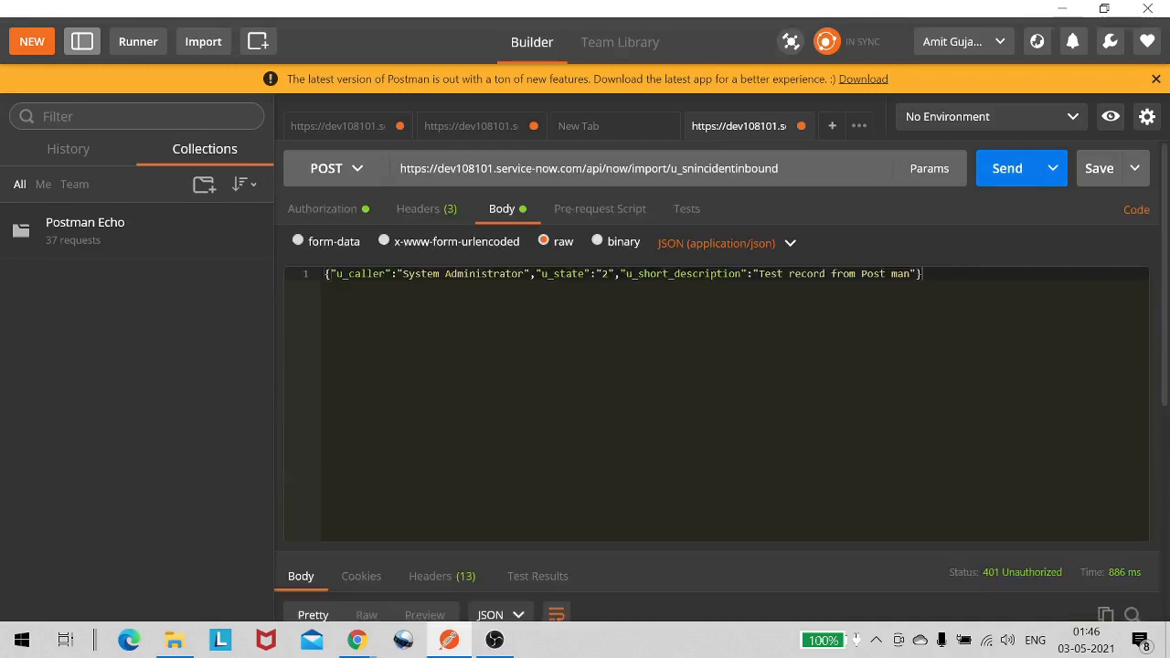
- Correct the Basic Auth password by removing an extra character, checking it with Show Password
left_click(437, 222)
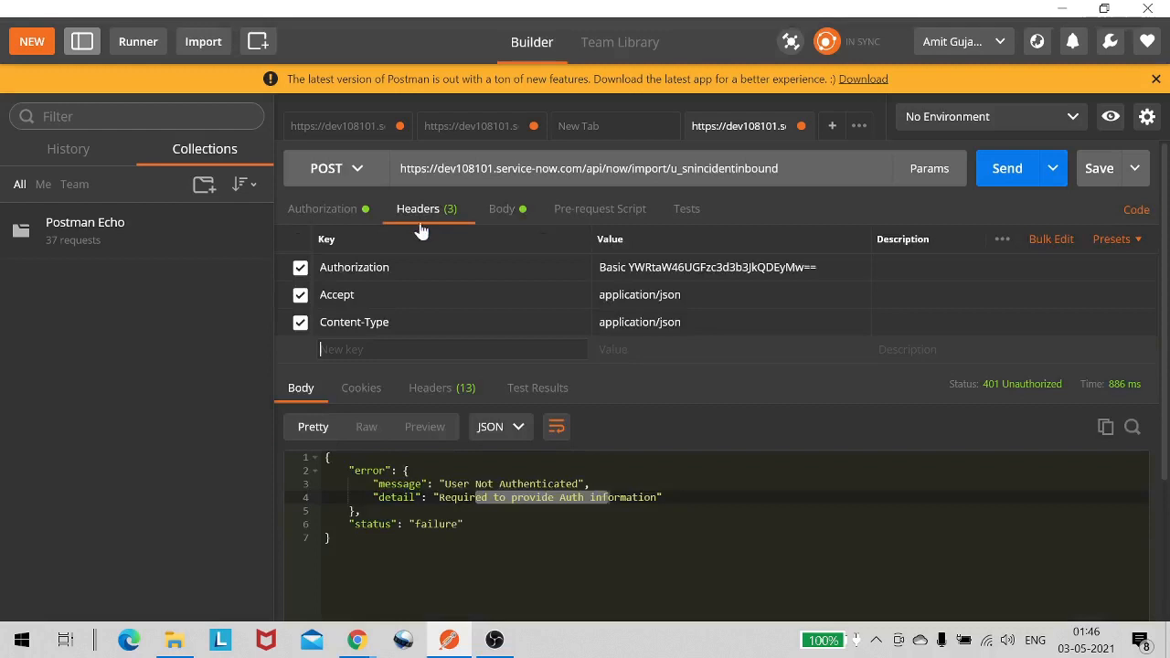
left_click(322, 210)
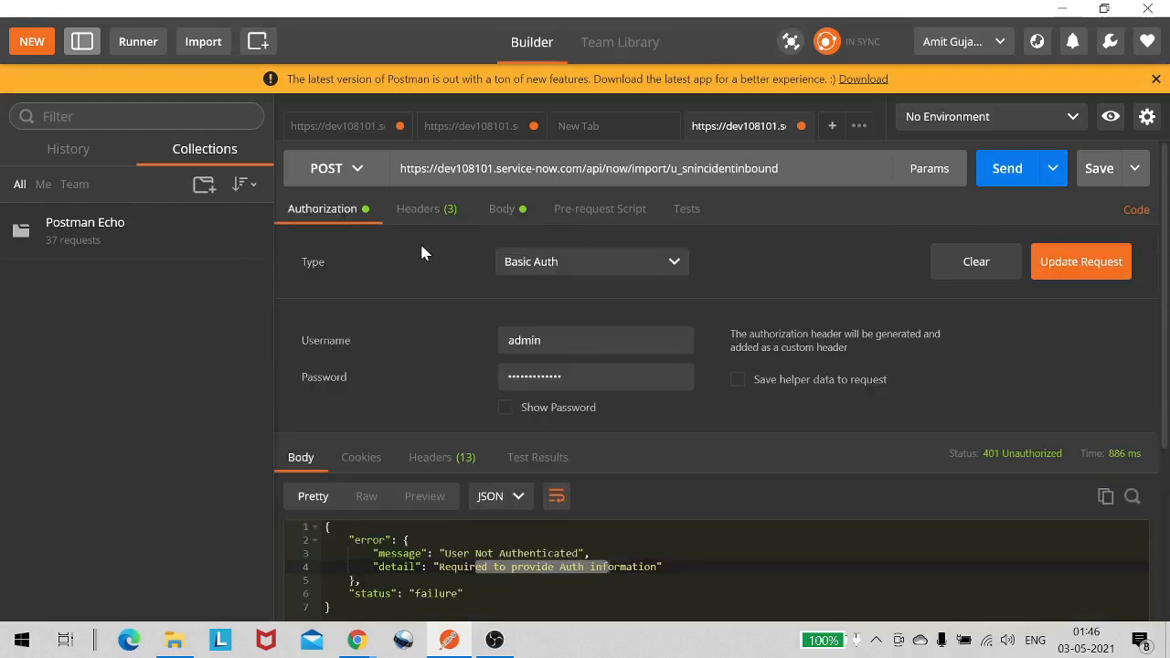
left_click(504, 408)
left_click(539, 385)
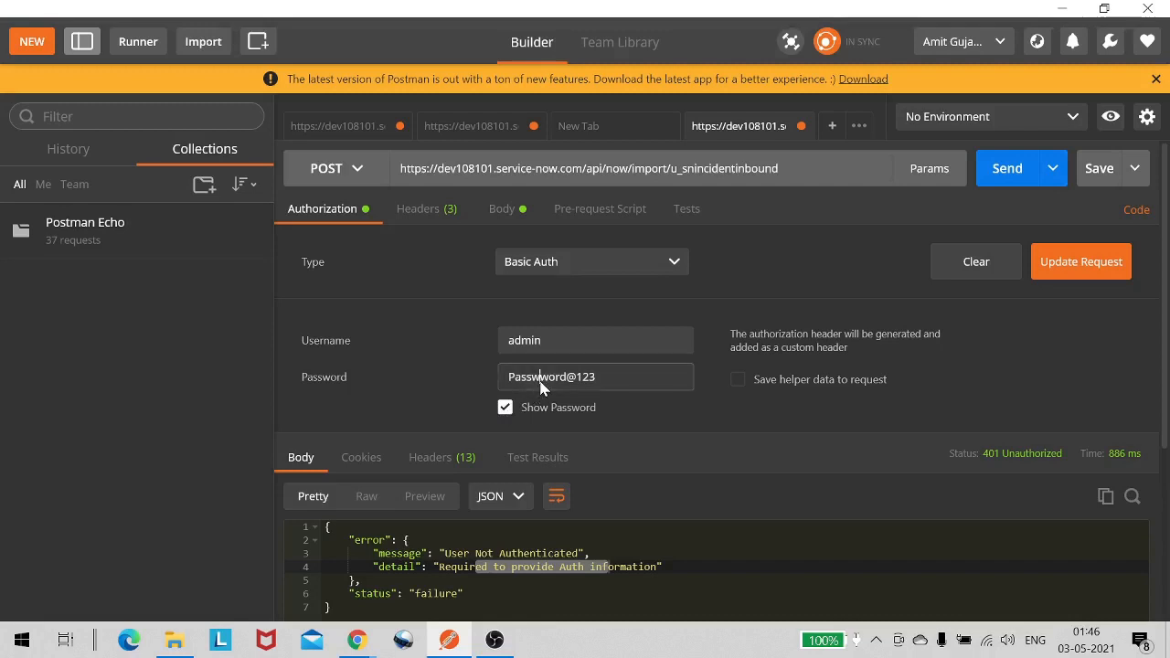
key("Delete")
left_click(506, 409)
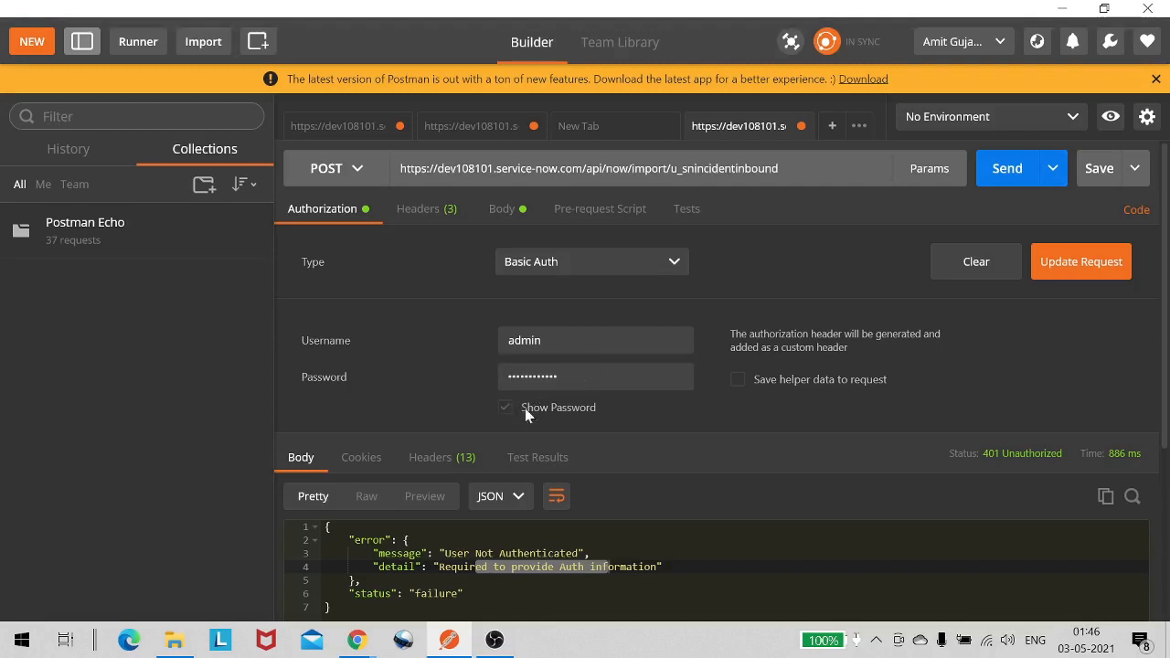
- Send the POST request again and review the created-record response before minimizing Postman
left_click(1011, 187)
scroll(850, 324, "down", 3)
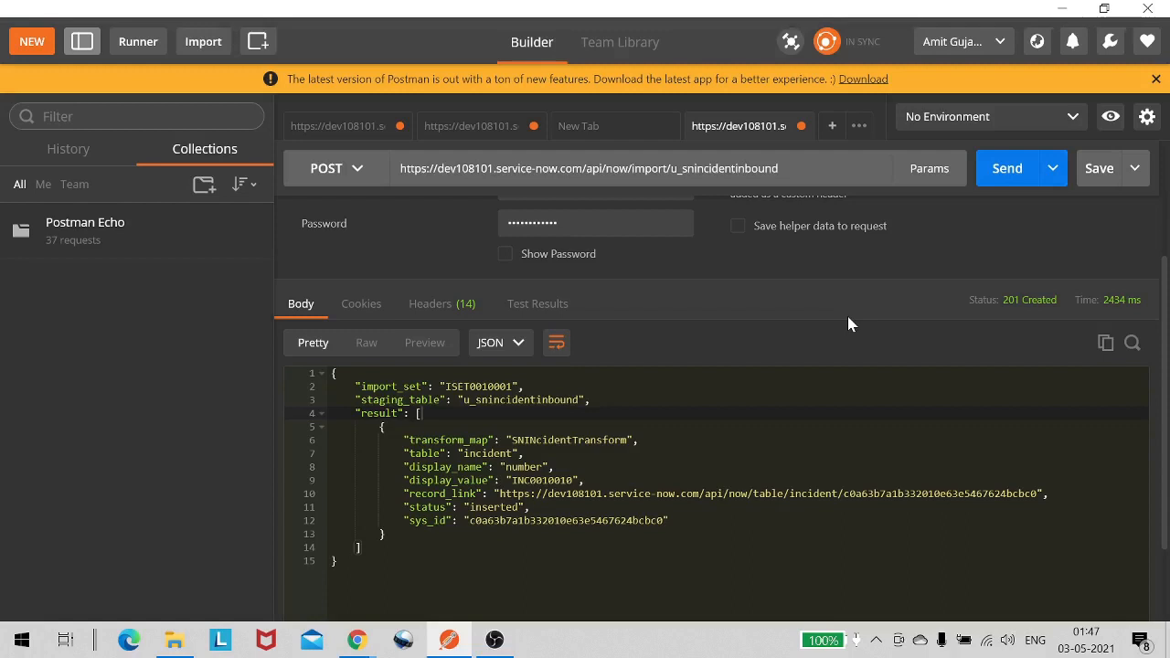
mouse_move(1019, 305)
mouse_move(1029, 308)
left_click(334, 561)
left_click(1062, 8)
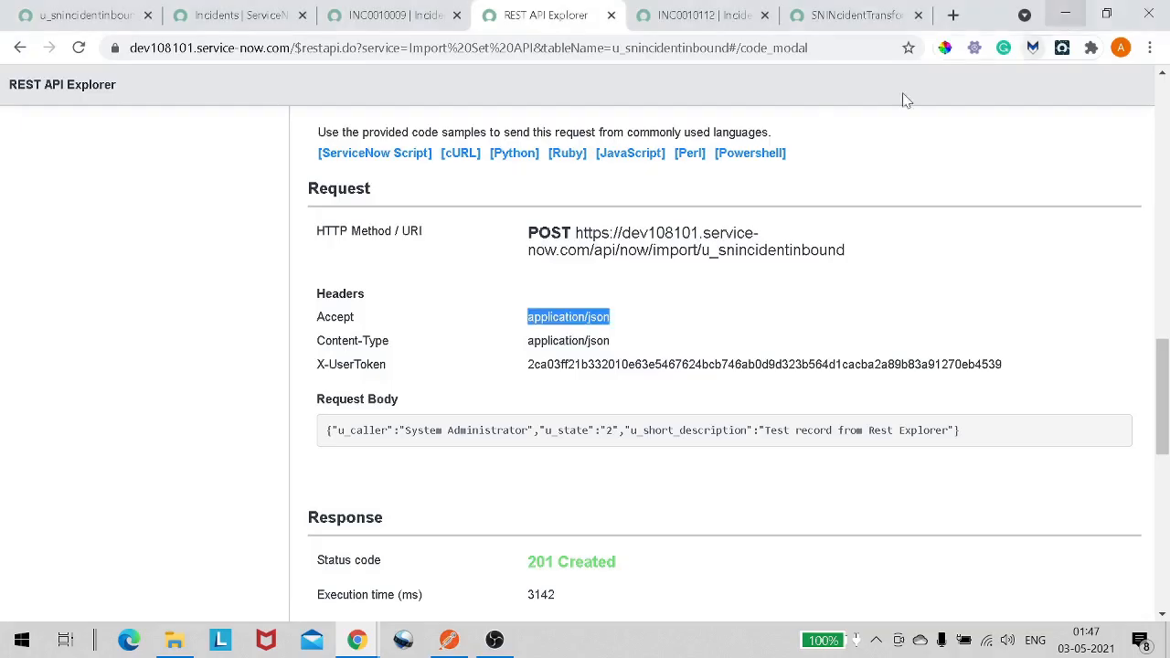
- Reload the full incident list and compare the newest incident with the Postman response
left_click(231, 18)
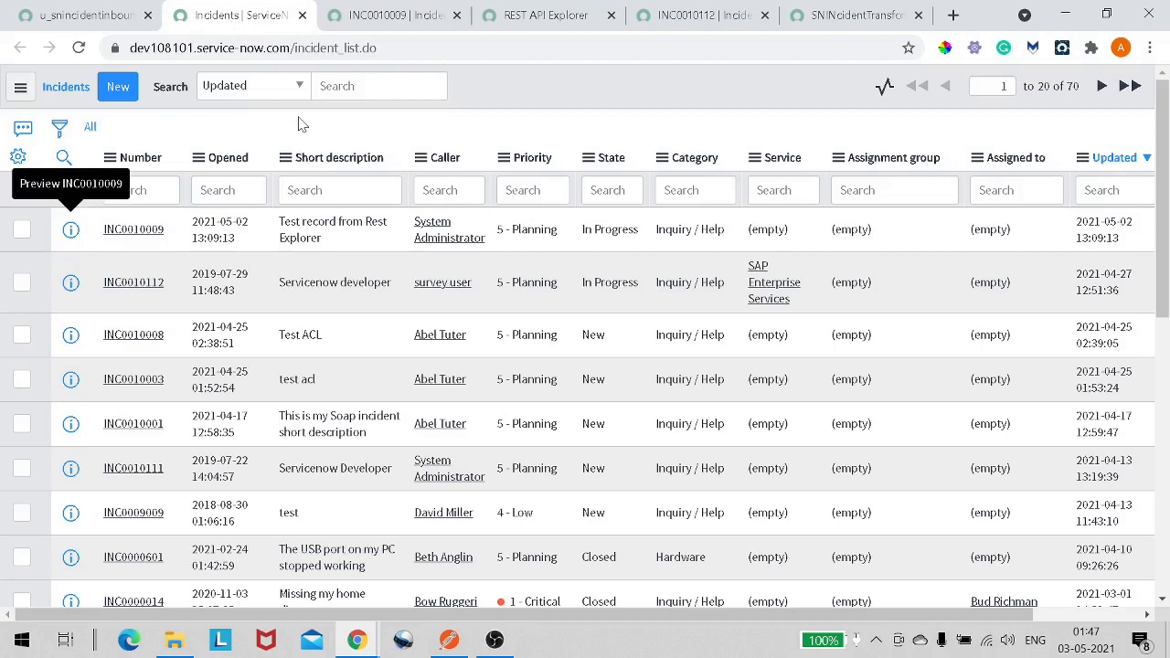
left_click(90, 129)
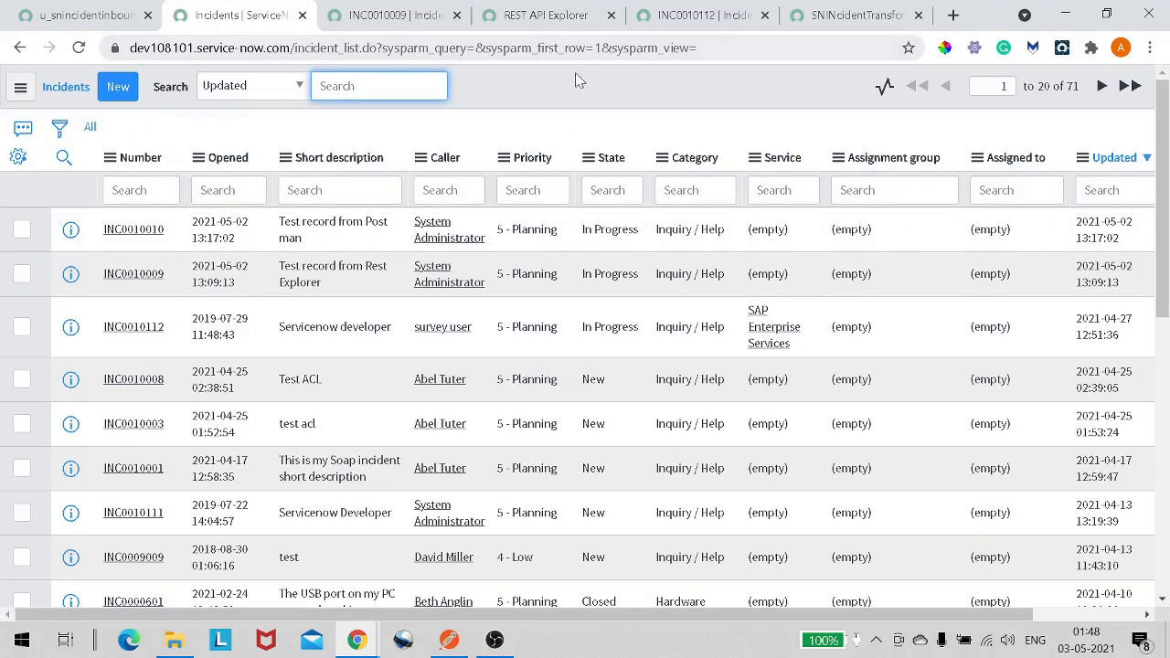
left_click(448, 640)
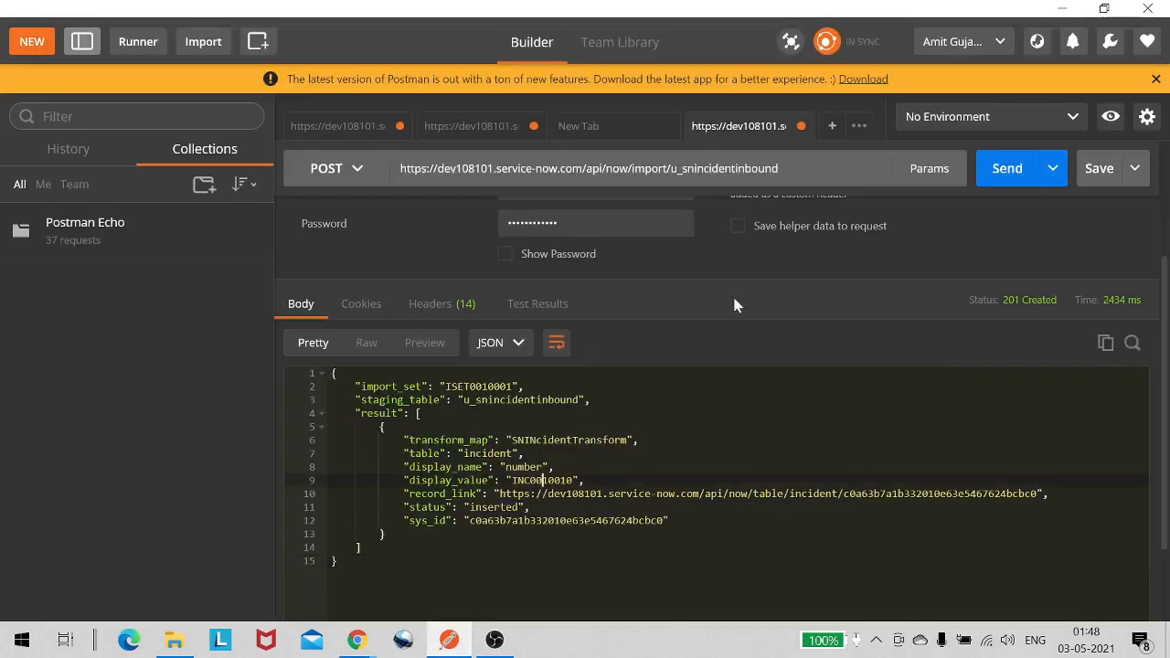
left_click(1062, 9)
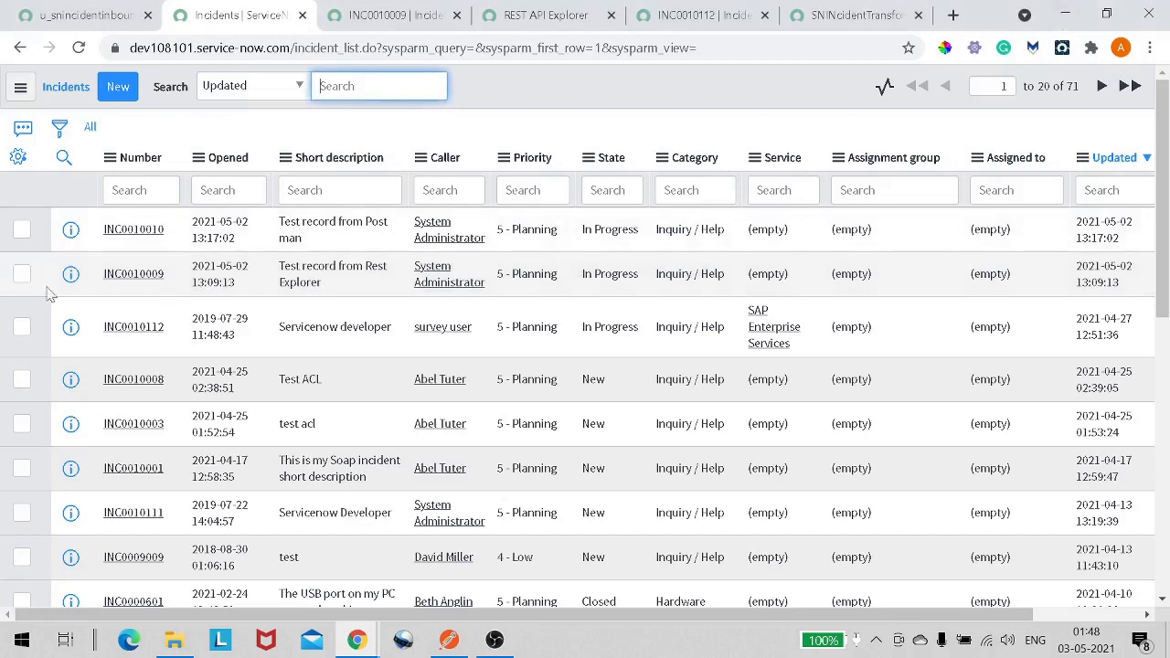
- Open incident INC0010010 in a new tab and review its caller, state and short description
right_click(71, 230)
key("Escape")
middle_click(141, 248)
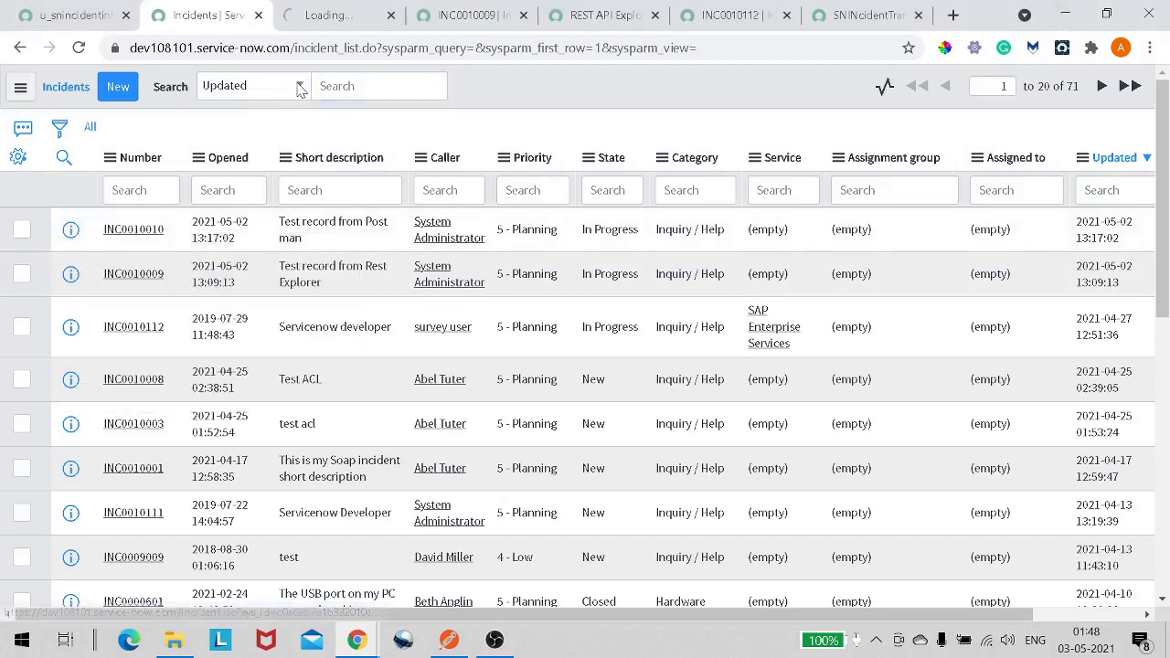
left_click(327, 16)
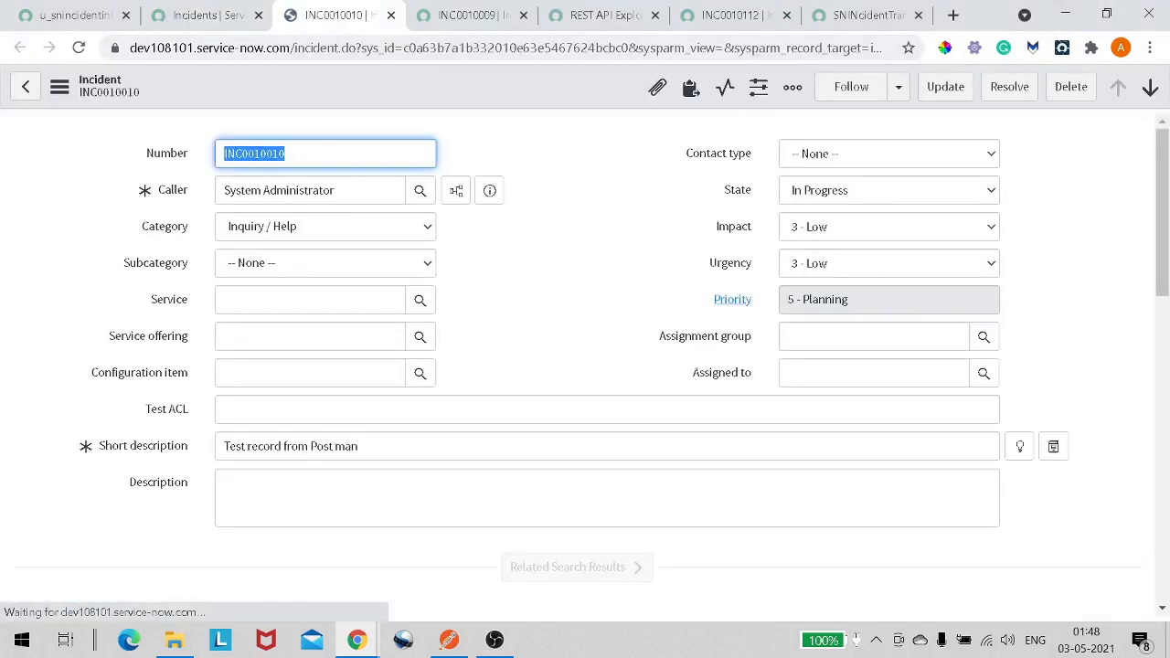
key("Tab")
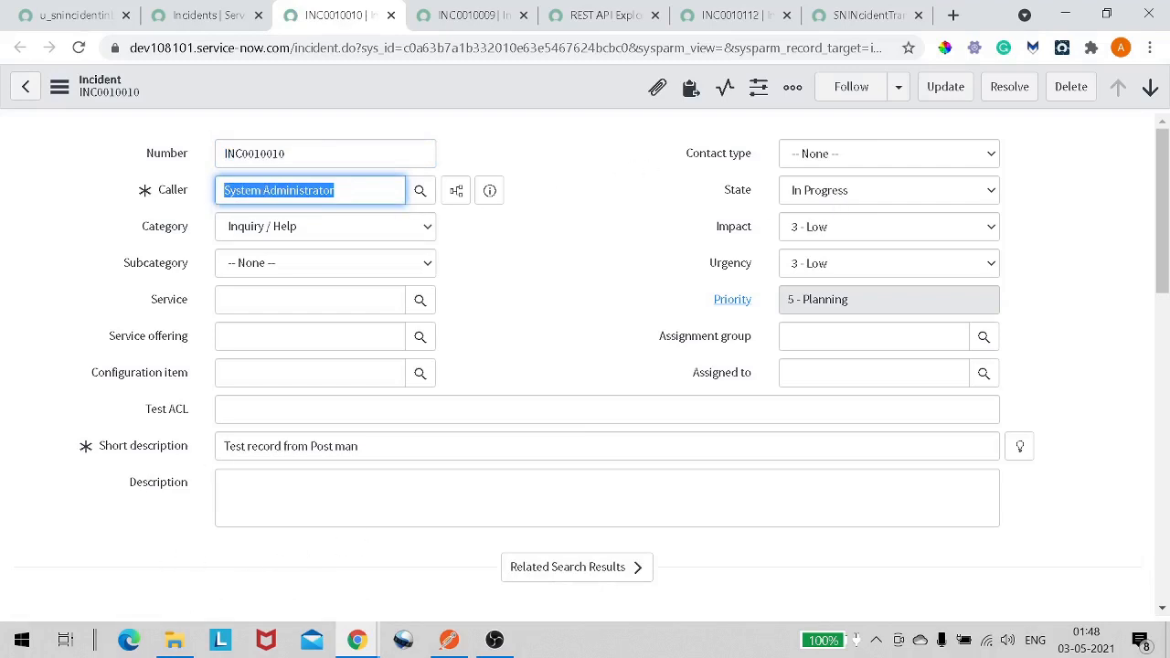
left_click_drag(249, 446, 357, 446)
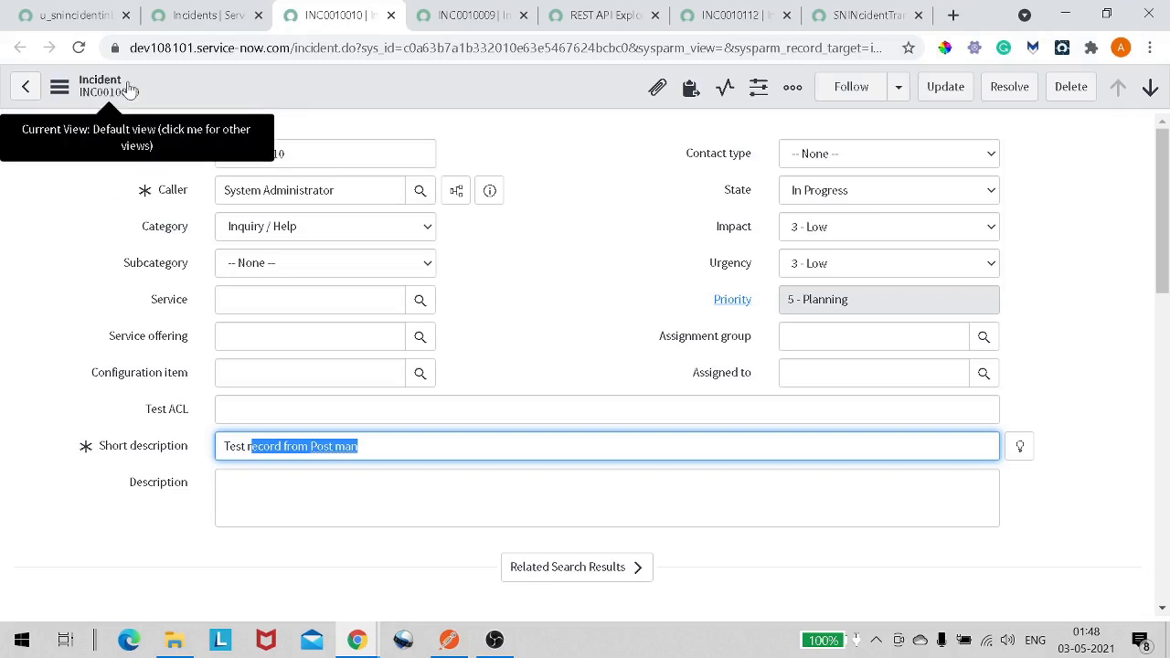
- Open the users table by entering sys_user.LIST in the application navigator filter
left_click(84, 15)
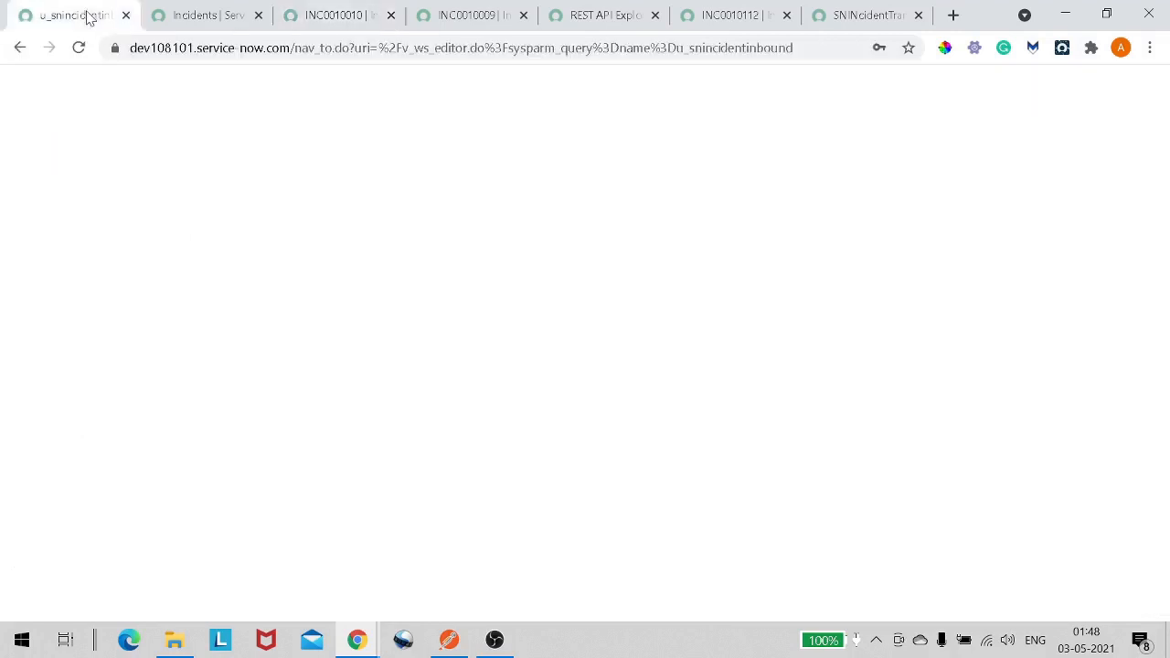
type("sys")
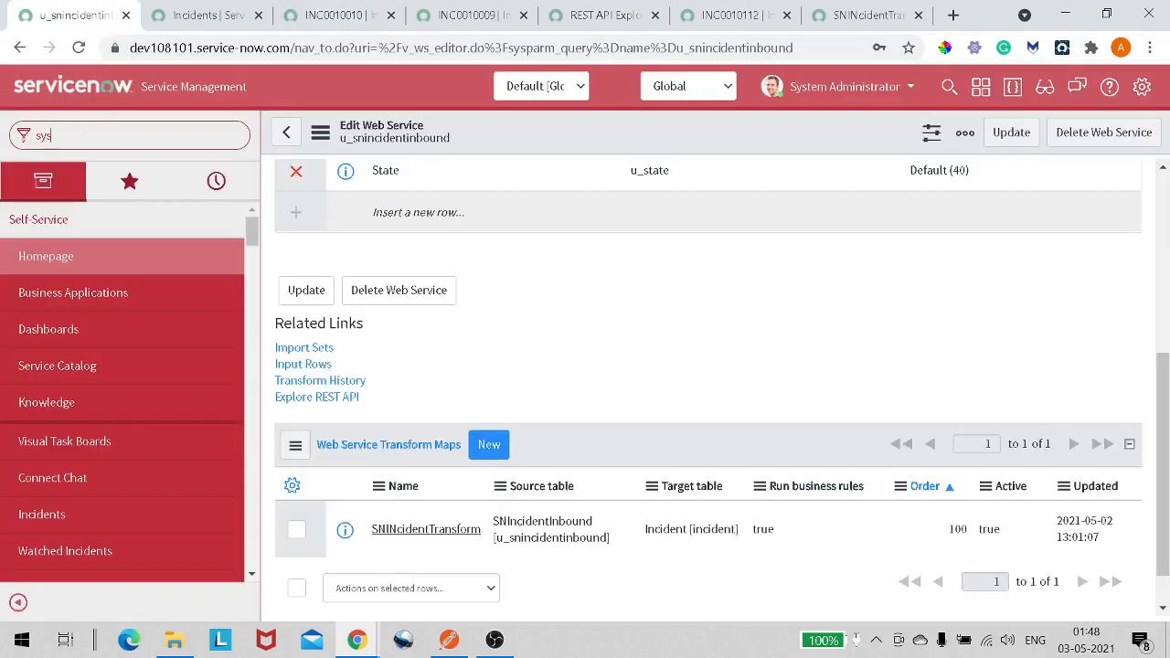
key("Return")
key("BackSpace")
key("BackSpace")
type("sys_")
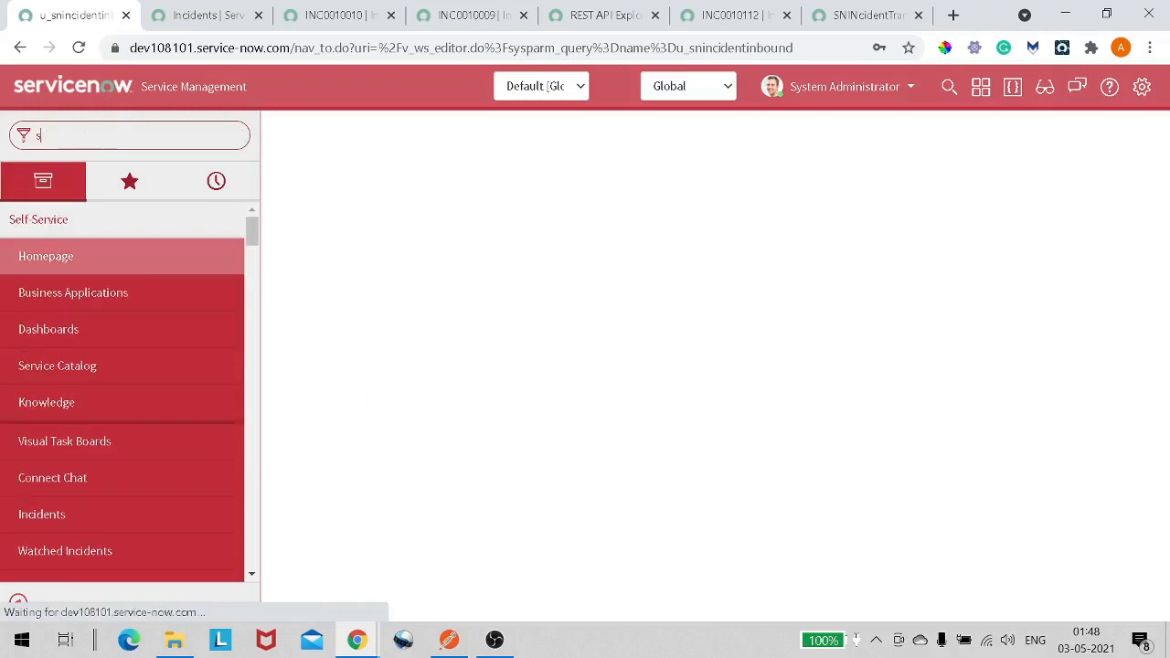
type("user")
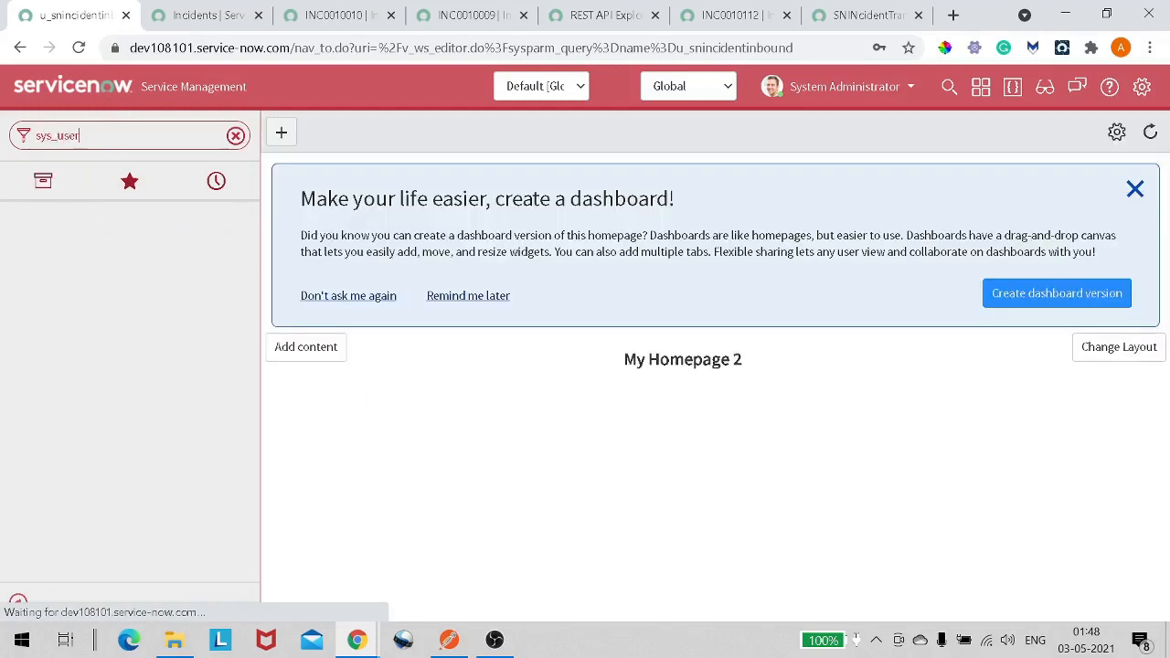
type(".LIST")
key("Return")
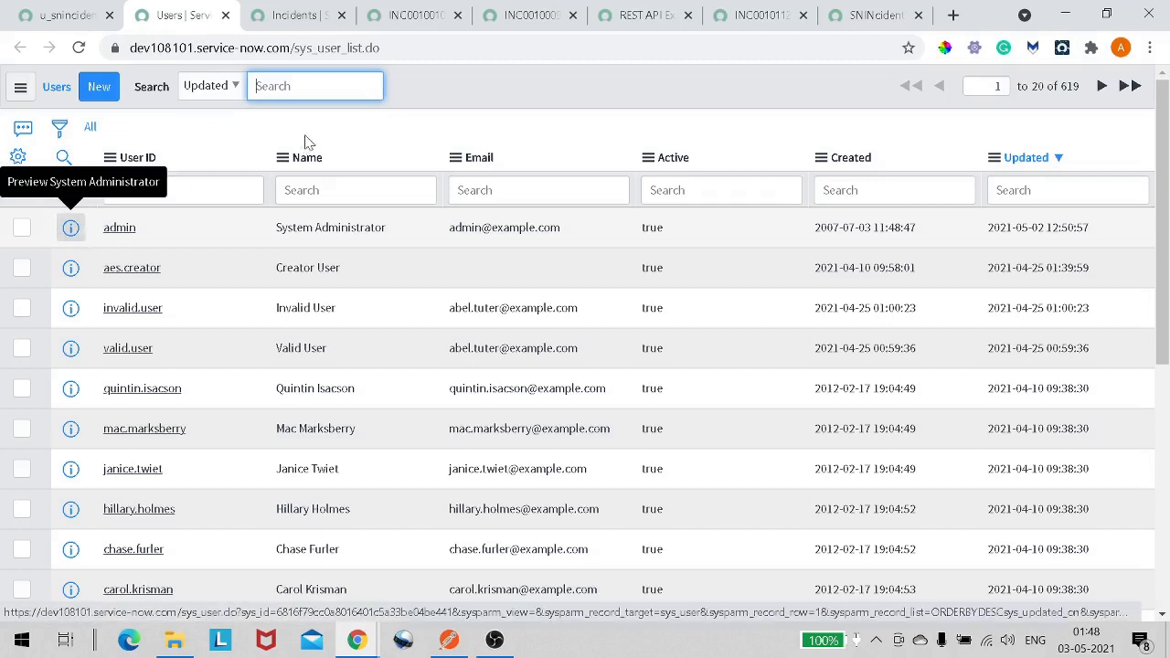
- Open the System Administrator user record in a new tab and examine the Web service access only option
left_click(94, 228)
right_click(73, 228)
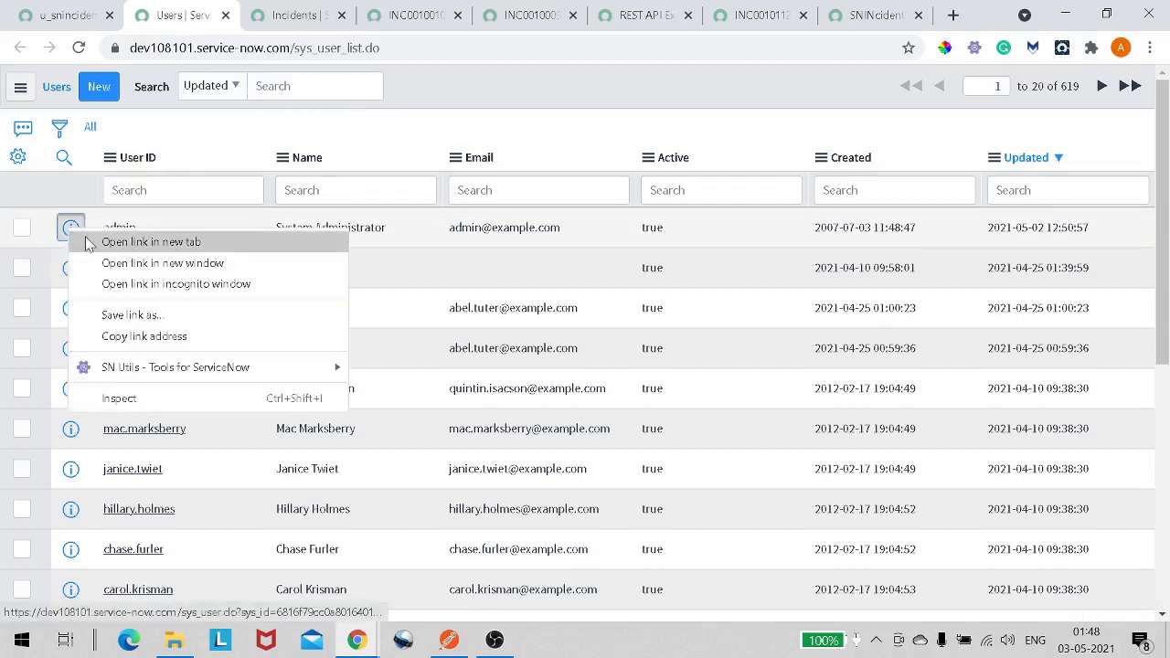
left_click(100, 240)
left_click(270, 27)
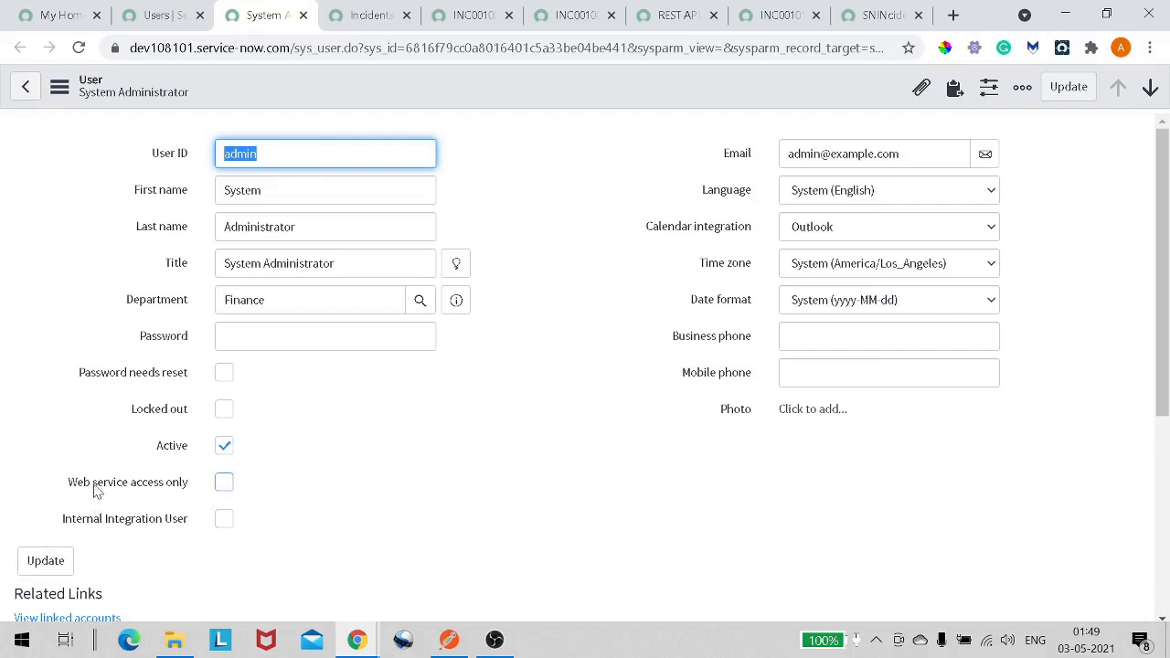
left_click(224, 485)
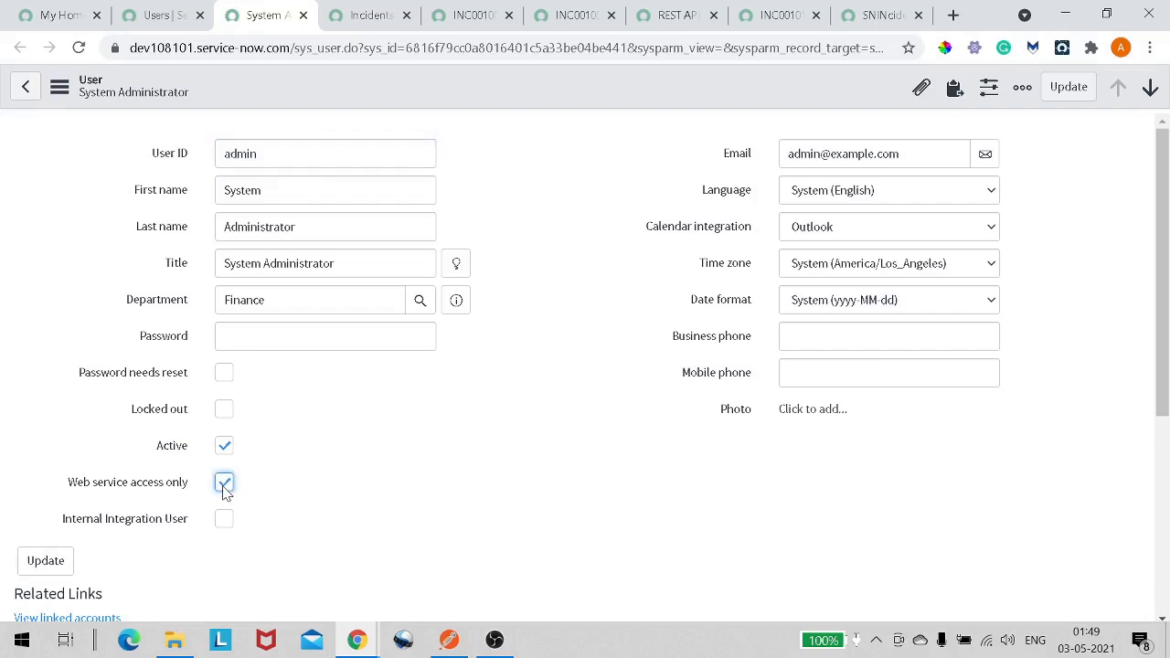
left_click(224, 483)
mouse_move(134, 494)
left_click_drag(84, 485, 168, 487)
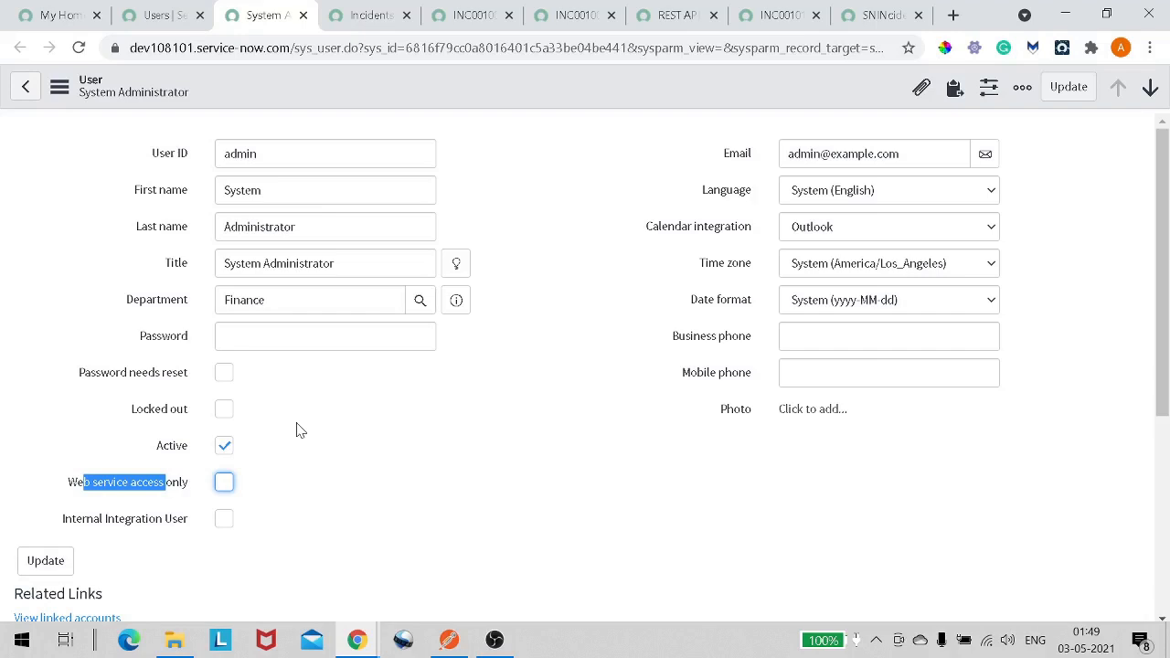
left_click(57, 16)
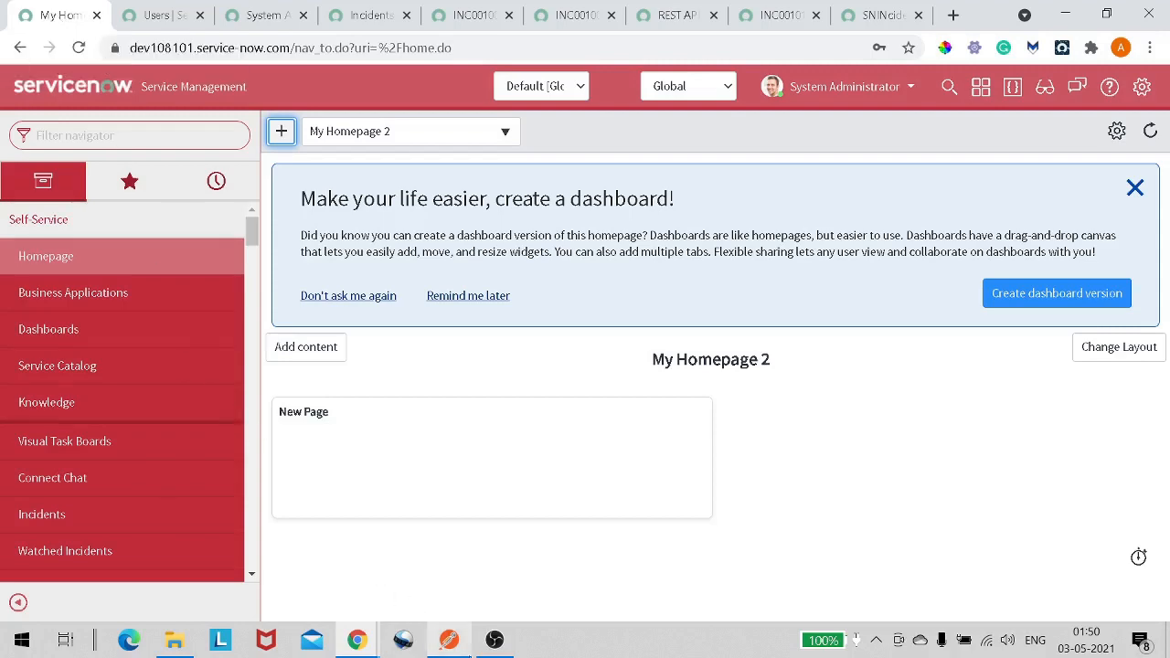
left_click(495, 639)
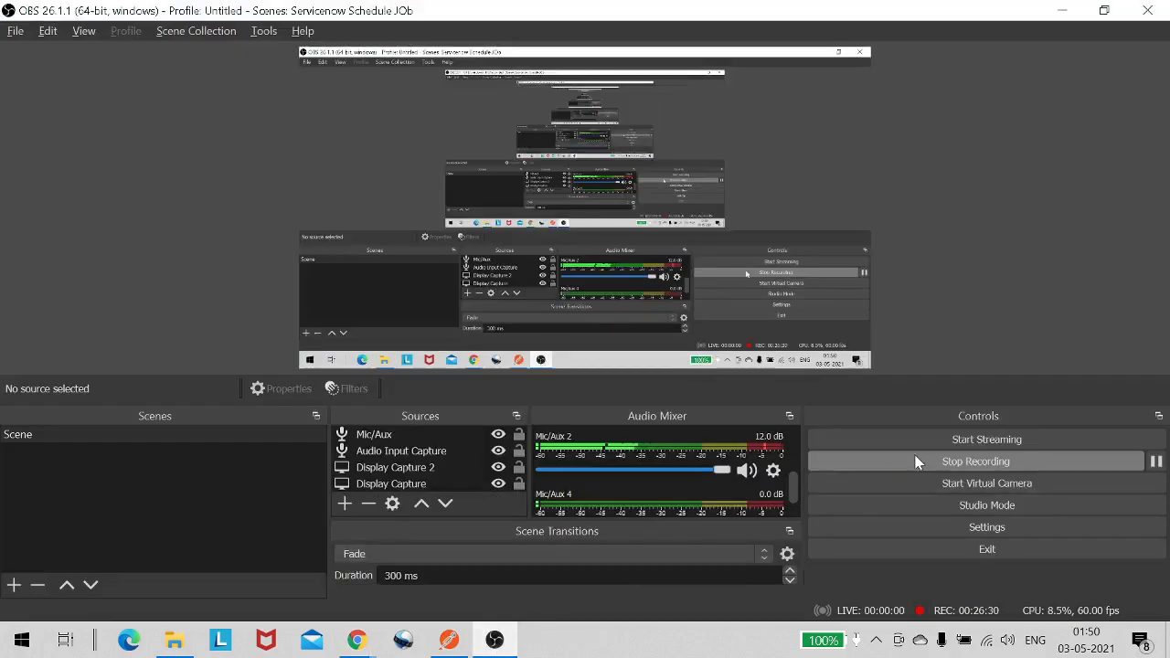